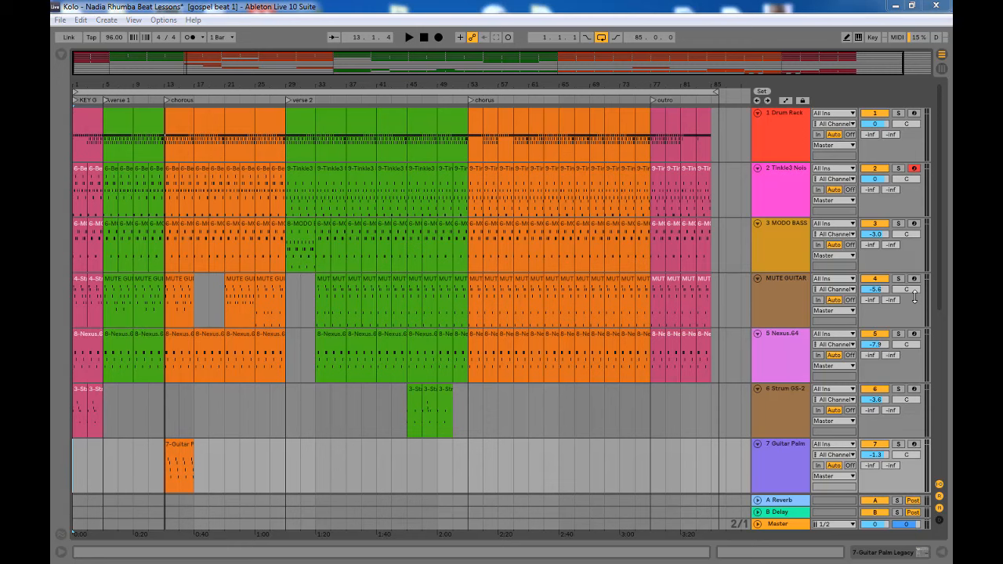
pyautogui.press('-')
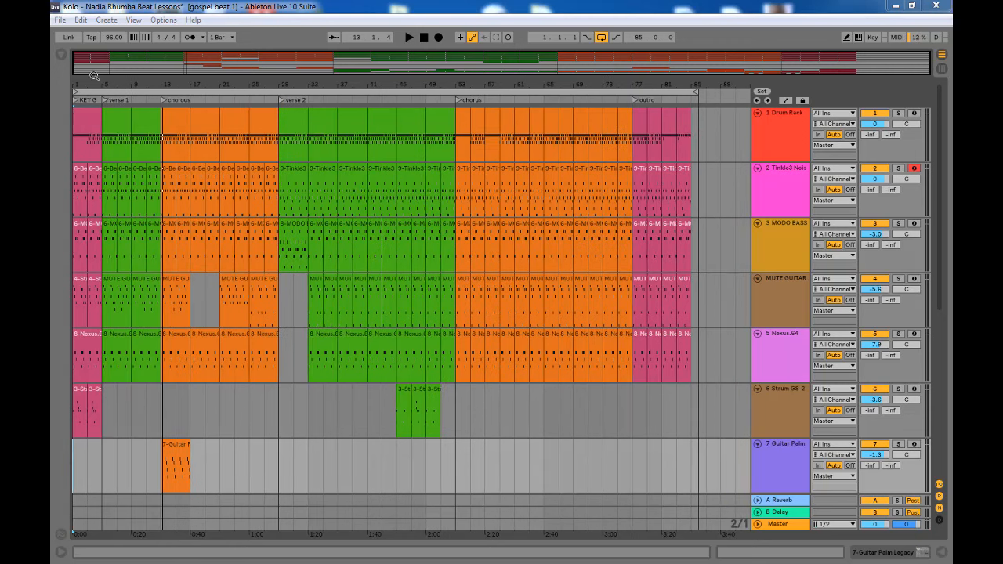
pyautogui.press('+')
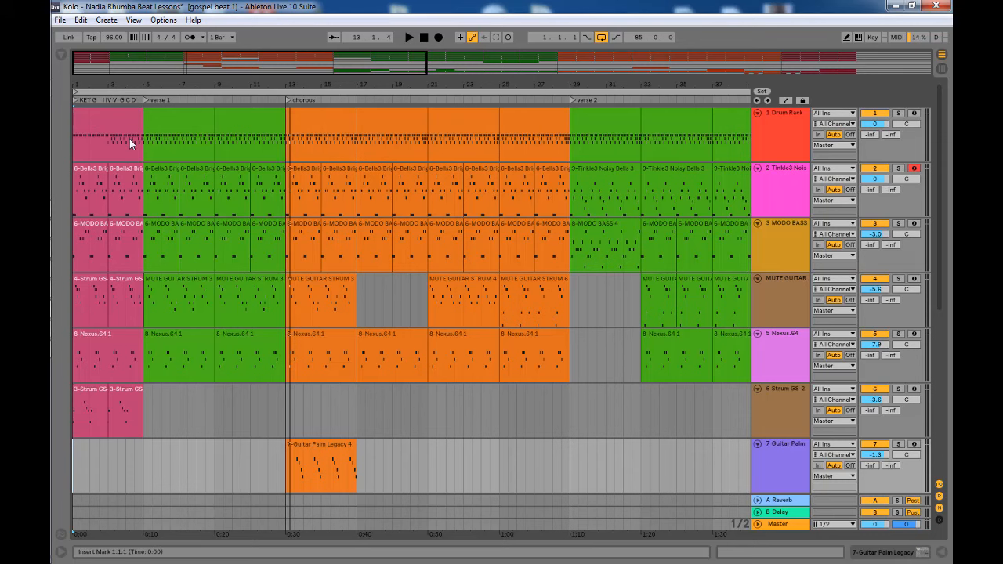
pyautogui.moveTo(121, 83); pyautogui.dragTo(122, 52)
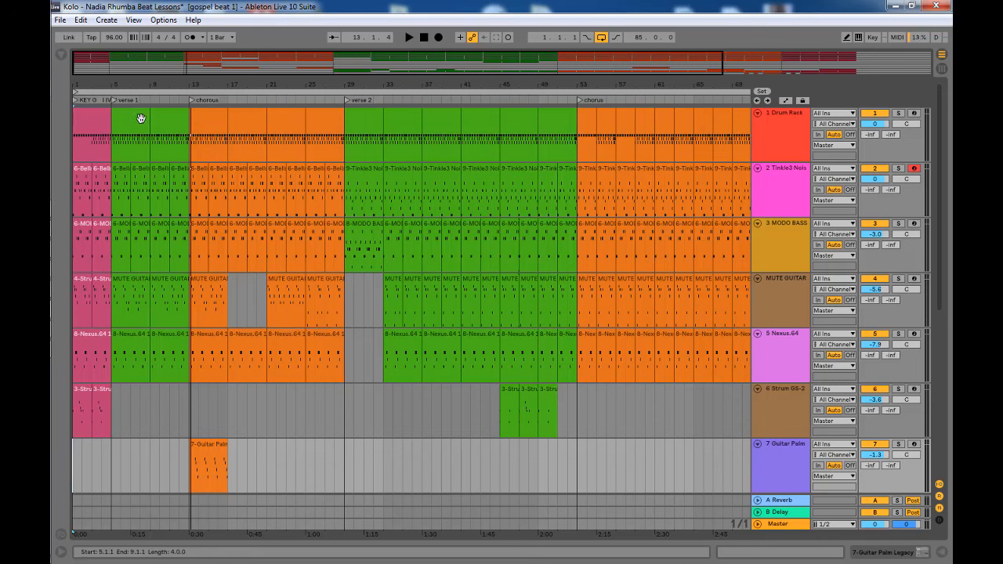
pyautogui.moveTo(213, 82); pyautogui.dragTo(213, 57)
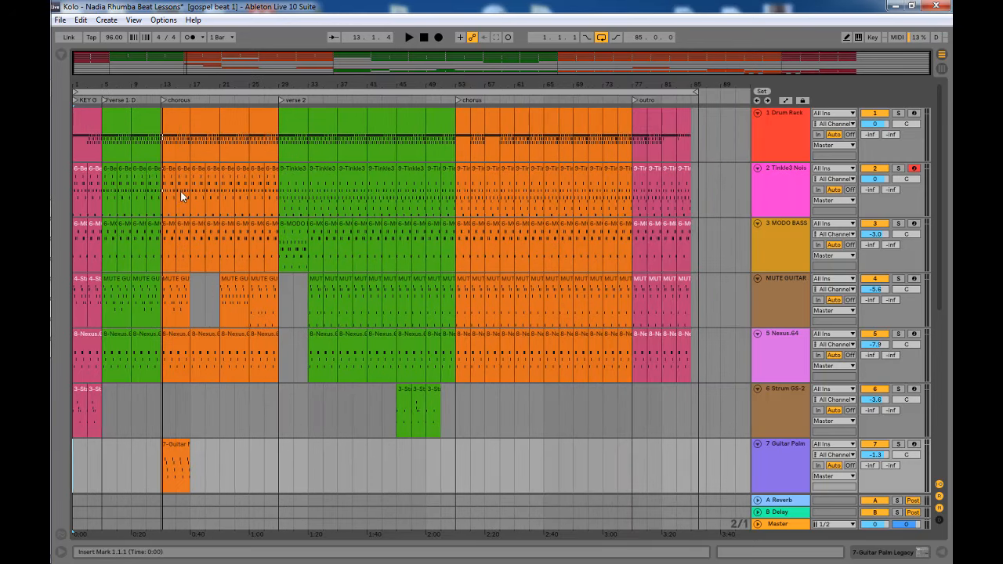
# Solo the Drum Rack track and open its first intro clip in the note editor
pyautogui.click(767, 131)
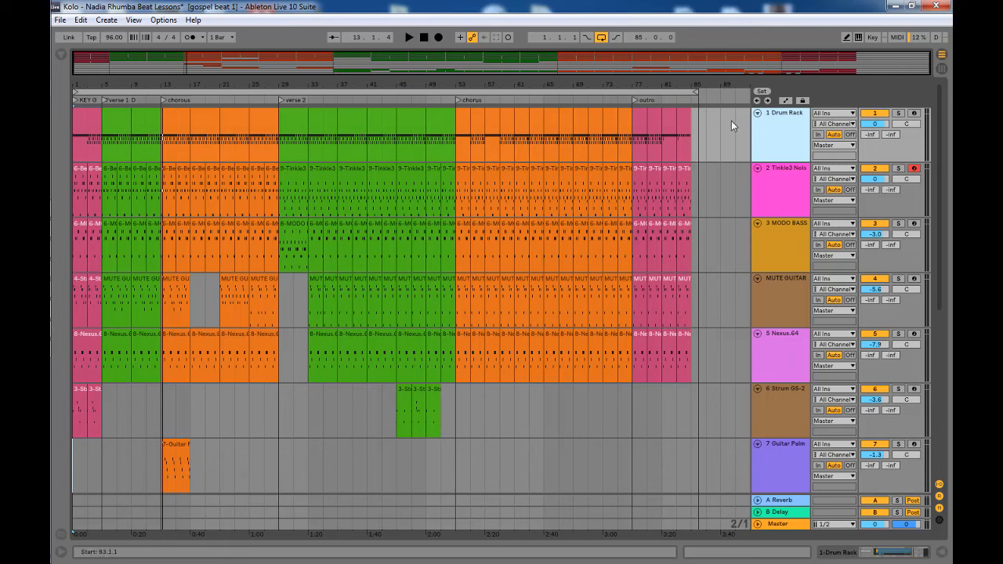
pyautogui.click(900, 115)
pyautogui.click(901, 114)
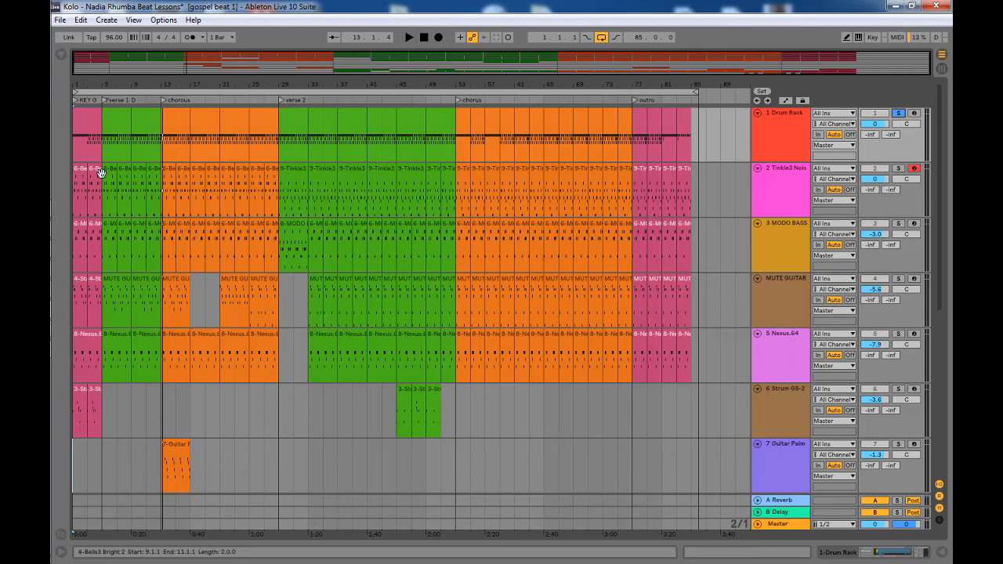
pyautogui.click(88, 124)
pyautogui.doubleClick(89, 123)
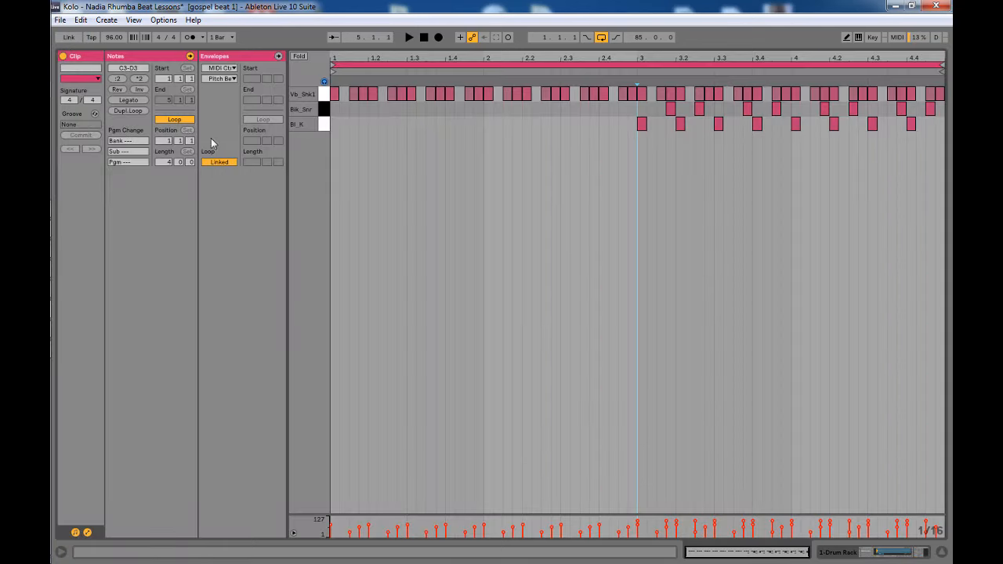
# Play the drum intro clip from its beginning and stop near the end of bar 4
pyautogui.click(331, 175)
pyautogui.press('space')
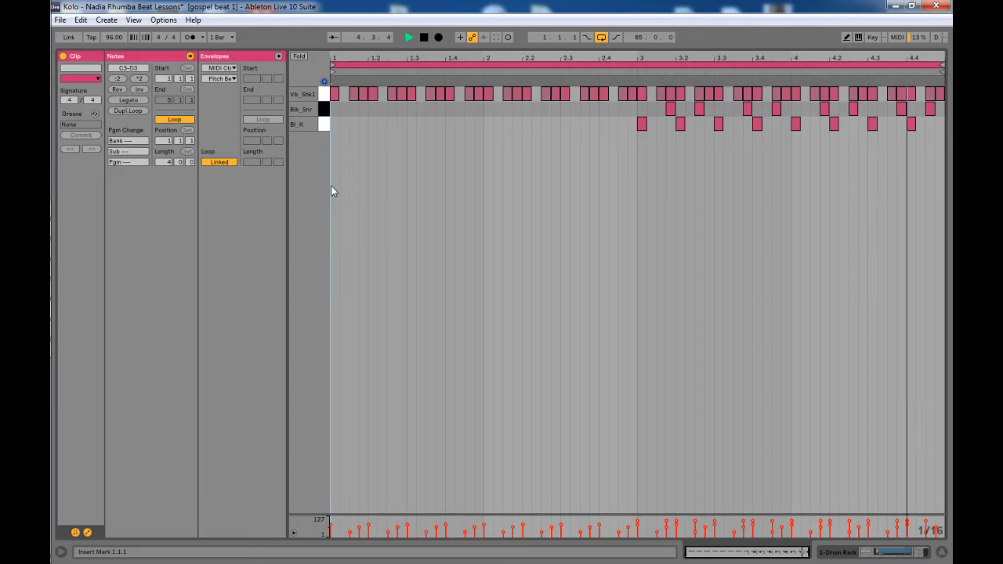
pyautogui.press('space')
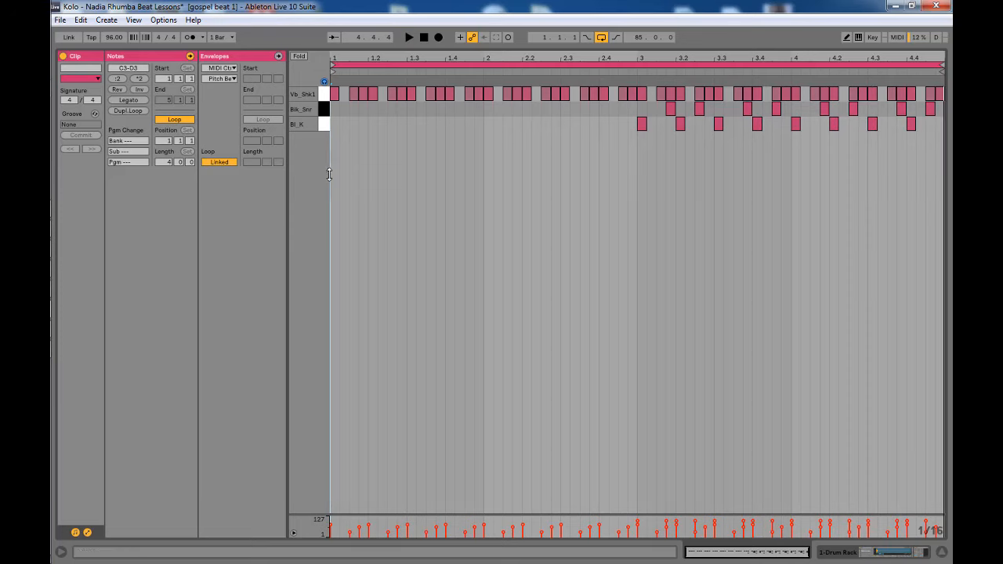
# Audition the Bl_K, Bik_Snr and Vb_Shk1 rows of the drum clip one by one and play the pattern again
pyautogui.click(323, 128)
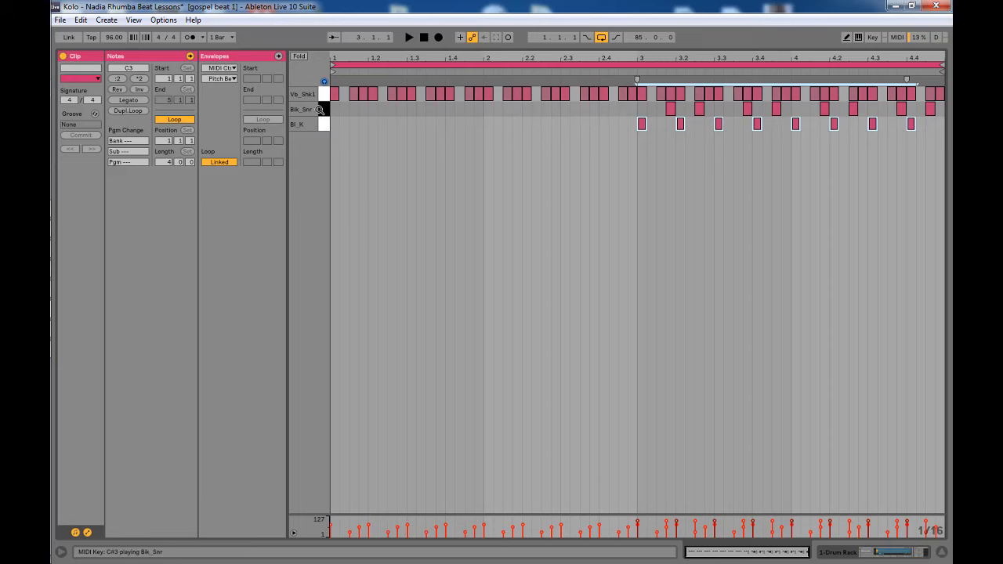
pyautogui.click(323, 110)
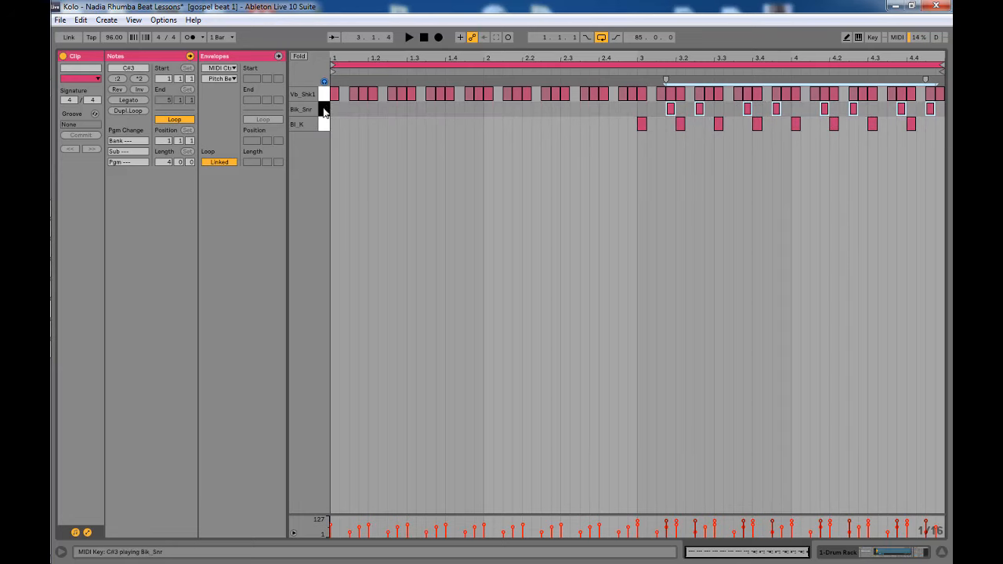
pyautogui.click(323, 95)
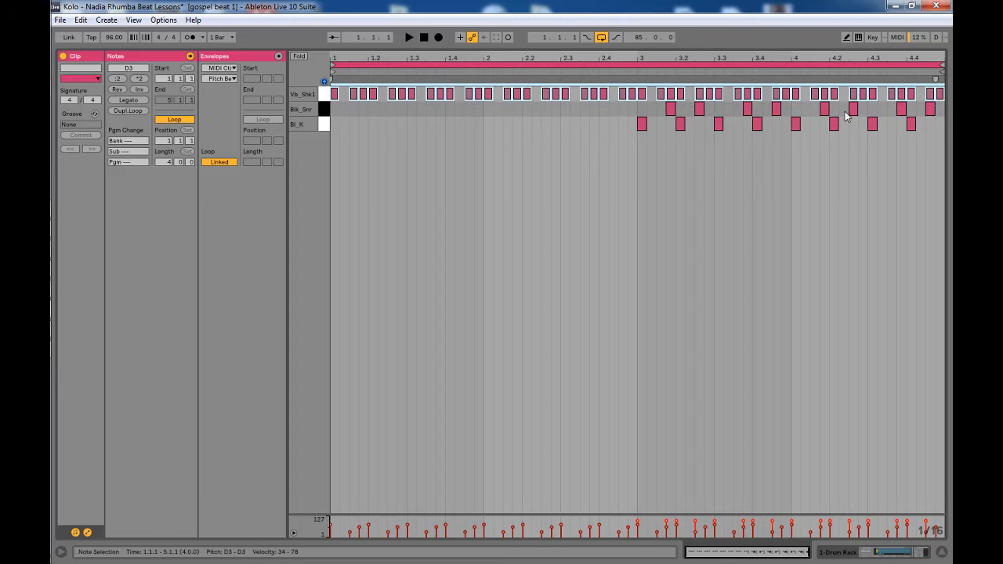
pyautogui.press('space')
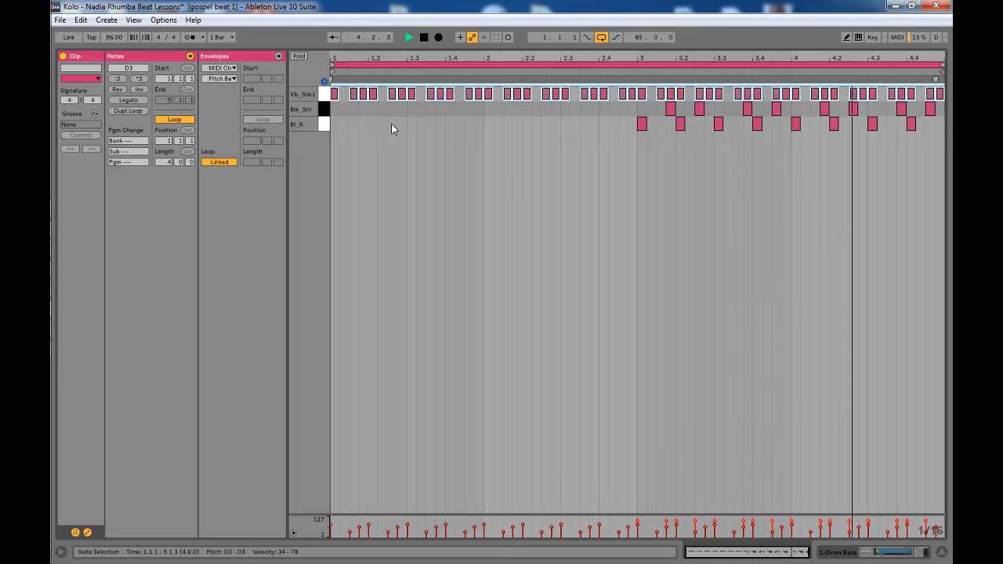
pyautogui.press('space')
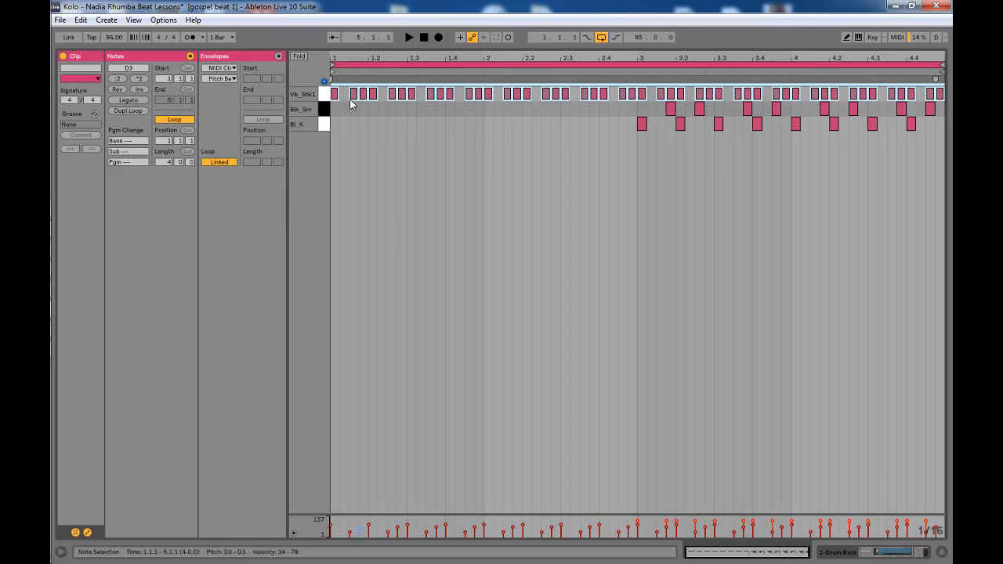
pyautogui.click(323, 95)
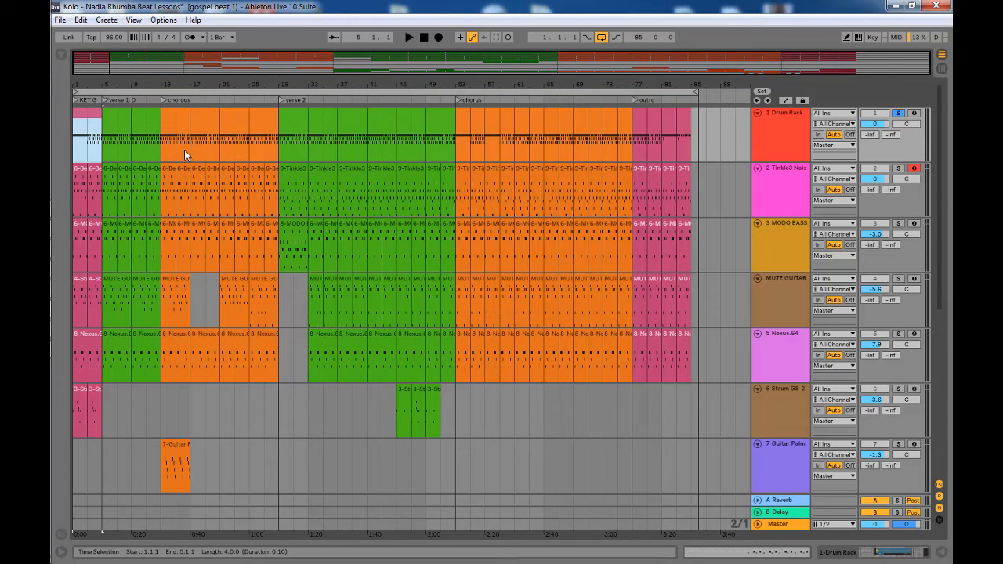
# Solo the Tinkle3 Noisy Bells track, open its first intro clip and play it through once
pyautogui.click(783, 196)
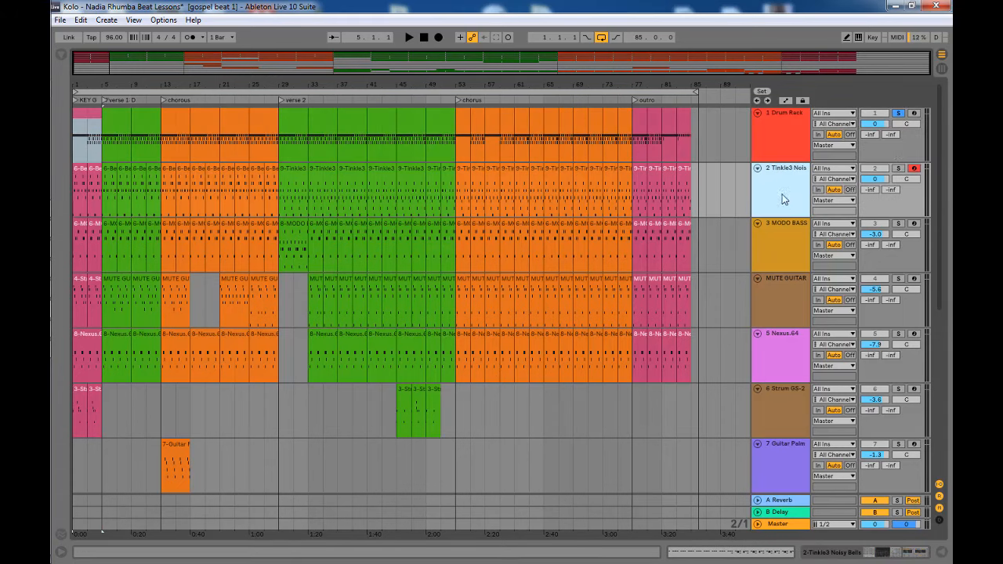
pyautogui.click(898, 169)
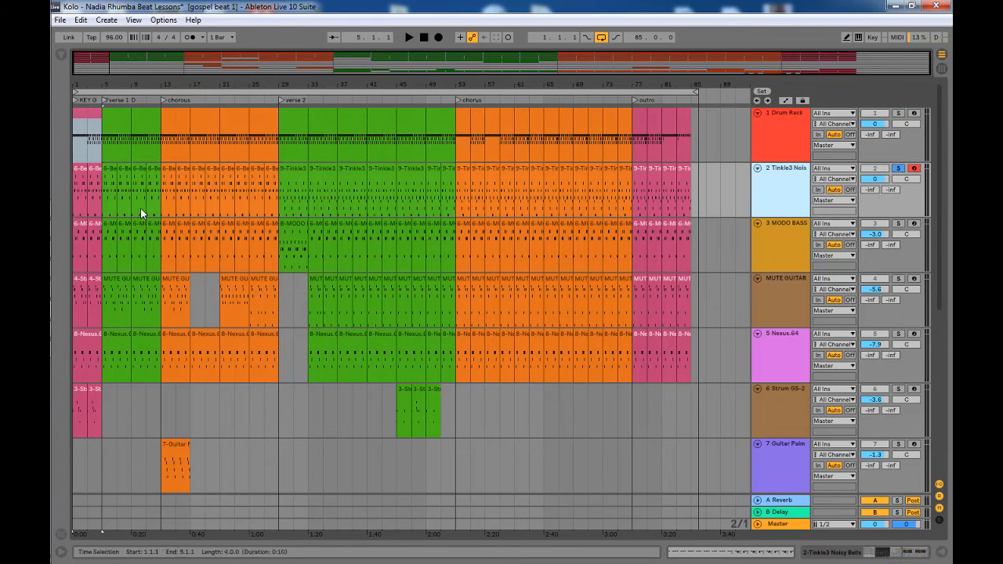
pyautogui.doubleClick(84, 176)
pyautogui.scroll(2, 406, 229)
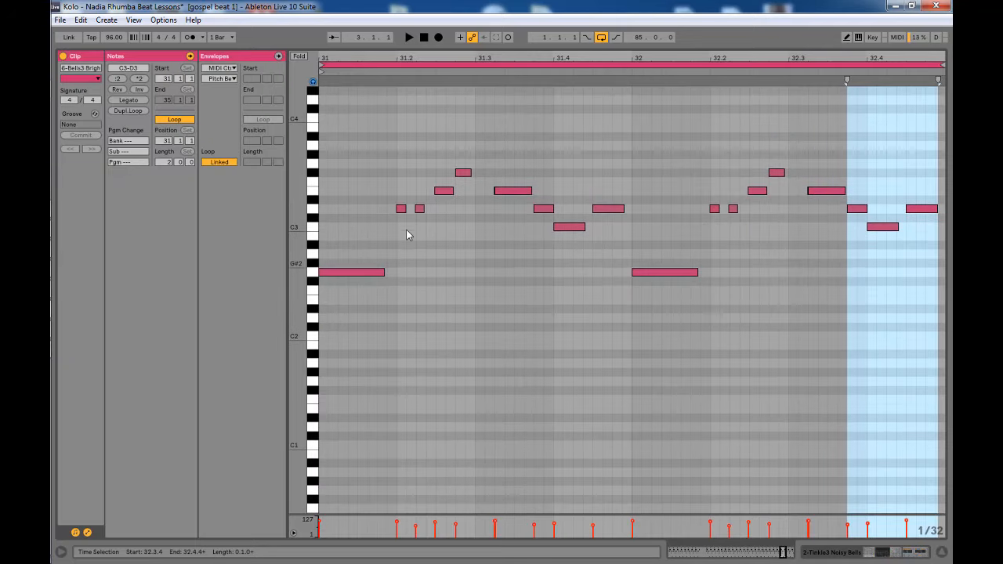
pyautogui.scroll(-1, 468, 322)
pyautogui.press('space')
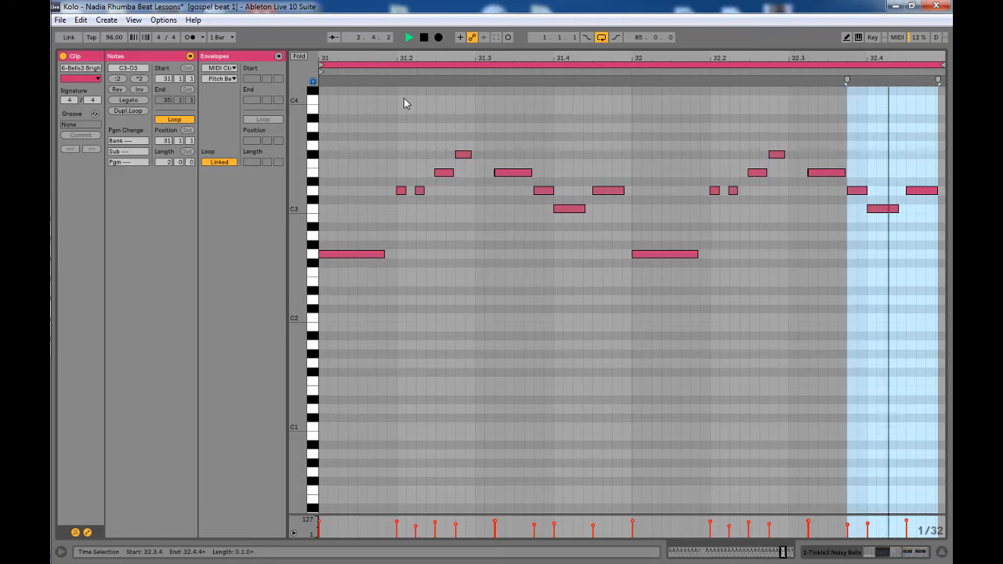
pyautogui.press('space')
# Enlarge the bells clip's piano roll until the note names are readable and examine the melody during playback
pyautogui.moveTo(366, 55); pyautogui.dragTo(409, 109)
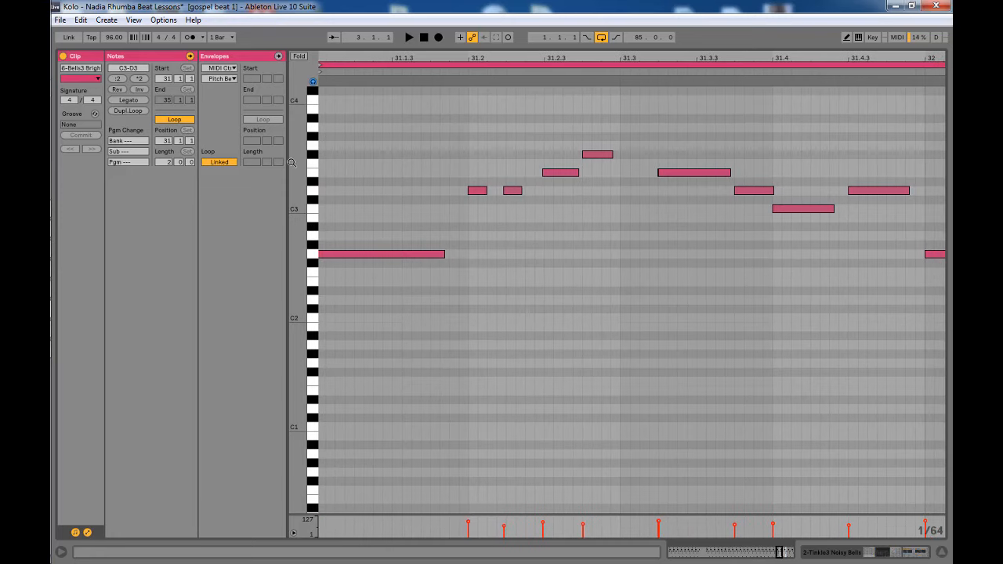
pyautogui.moveTo(297, 159); pyautogui.dragTo(320, 167)
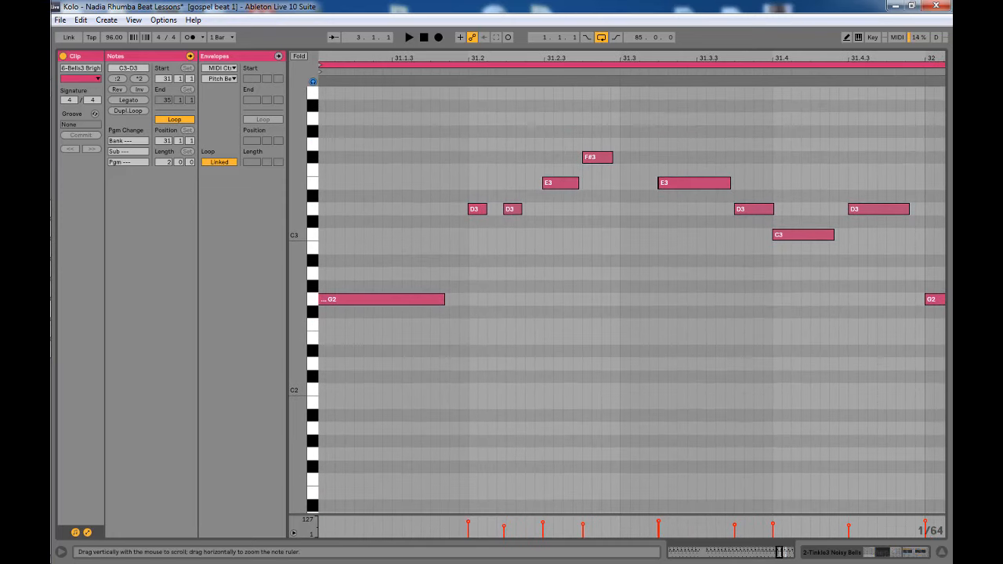
pyautogui.click(366, 289)
pyautogui.press('space')
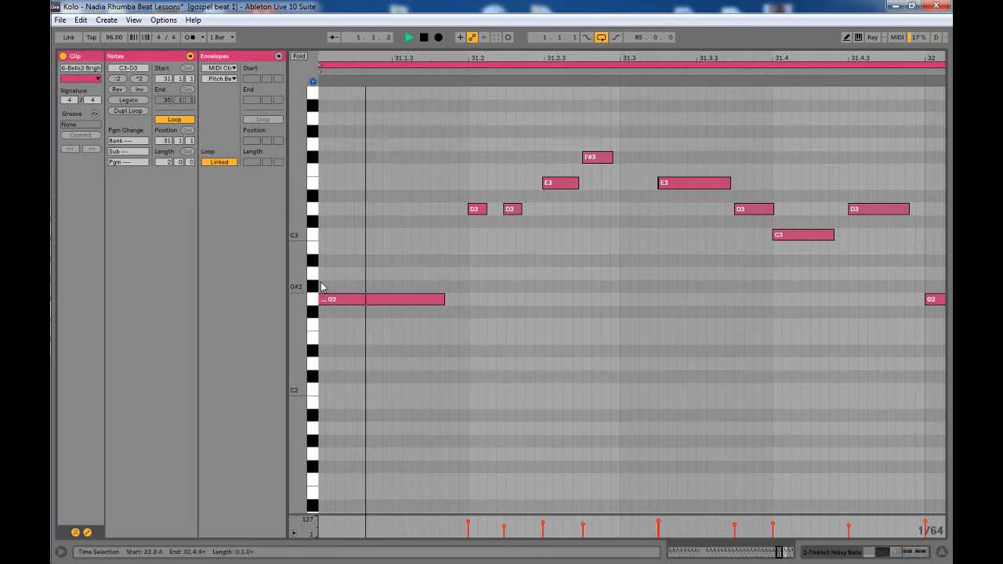
pyautogui.moveTo(368, 59); pyautogui.dragTo(371, 56)
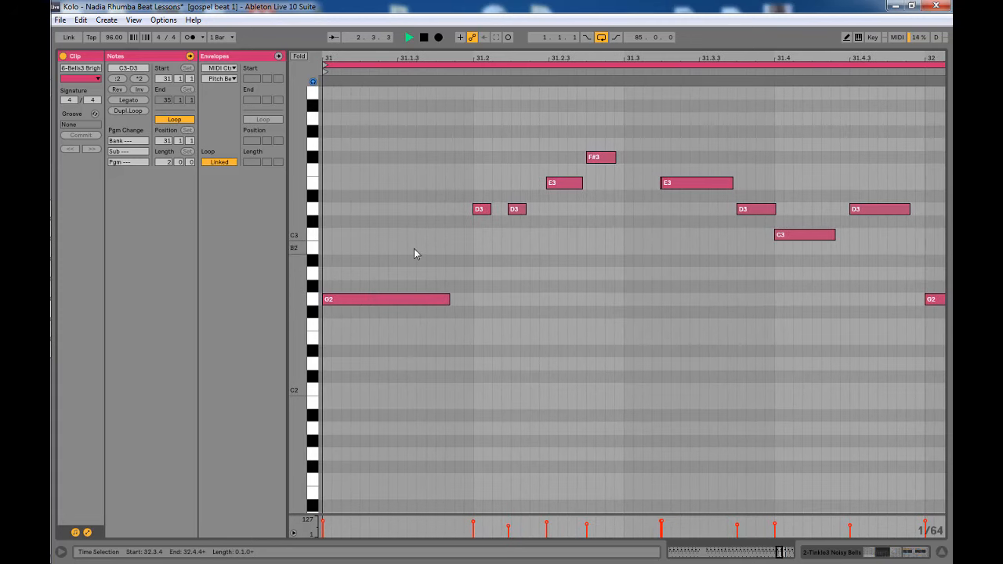
pyautogui.moveTo(454, 56); pyautogui.dragTo(387, 37)
pyautogui.press('space')
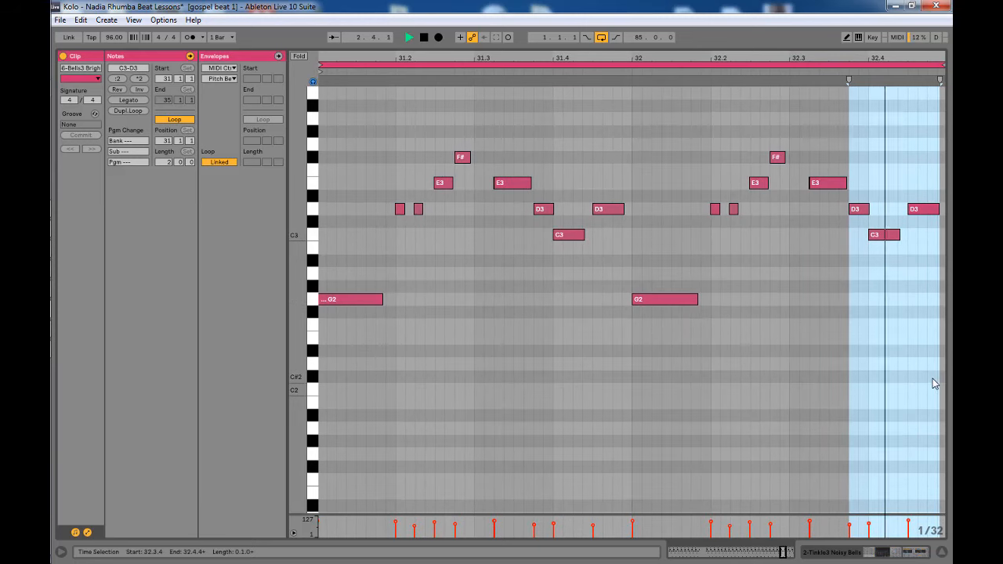
# Show the bells track's devices and browse the Mallets sounds around the Tinkle3 Noisy Bells preset in instrument swap mode
pyautogui.click(942, 552)
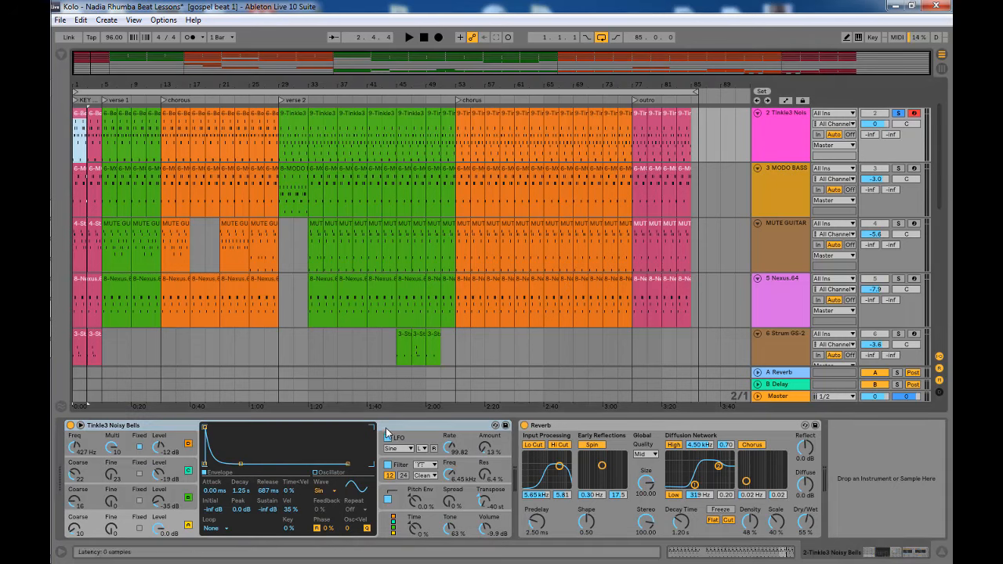
pyautogui.click(409, 428)
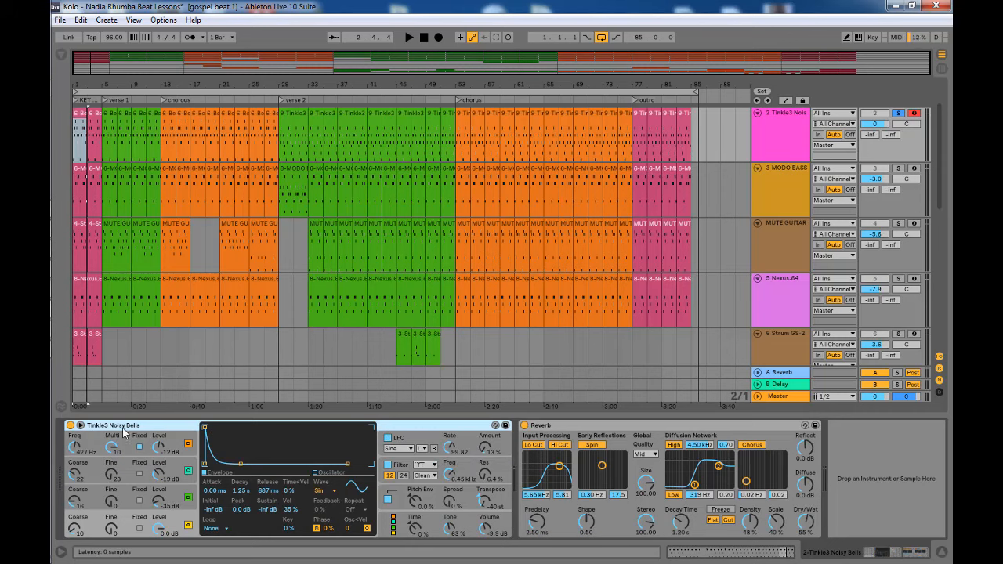
pyautogui.click(496, 425)
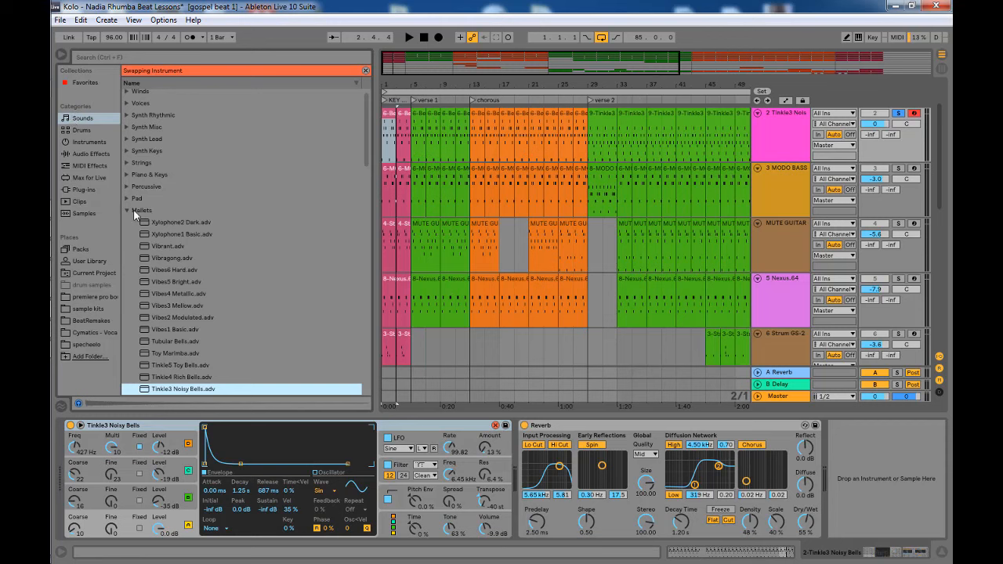
pyautogui.moveTo(366, 138); pyautogui.dragTo(368, 175)
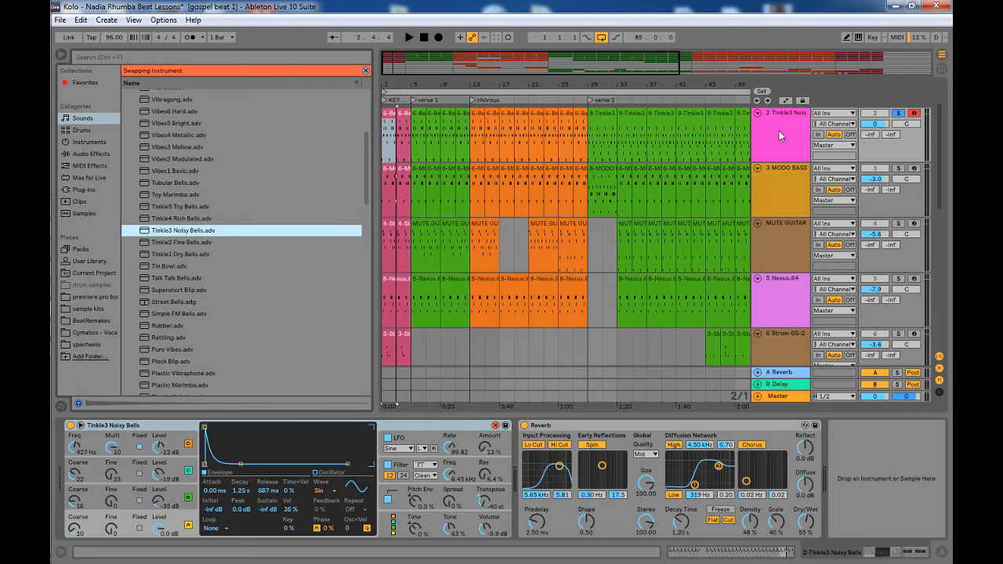
# Set the Dry/Wet of the bells track's Reverb to 49% and play the intro to hear it
pyautogui.doubleClick(557, 427)
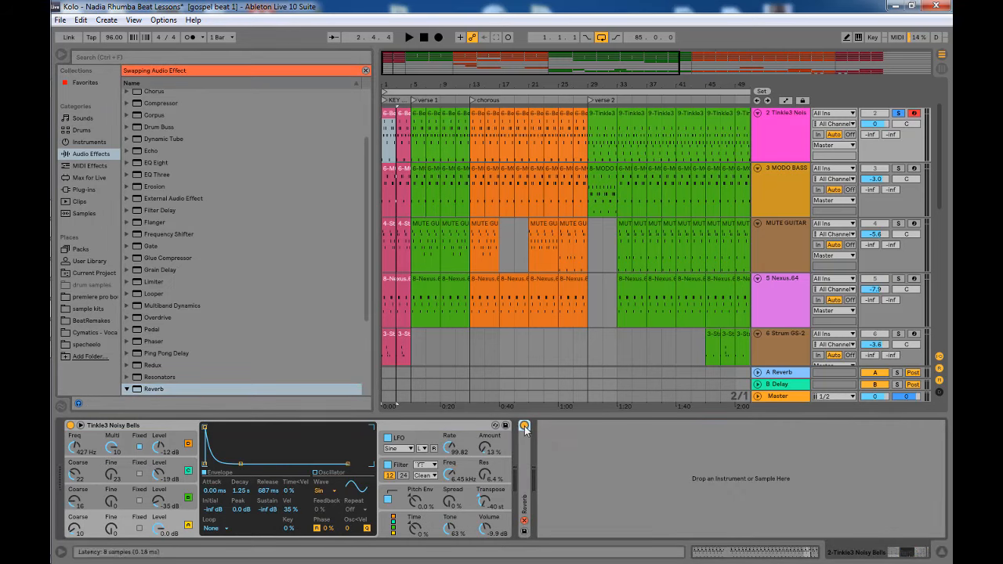
pyautogui.doubleClick(523, 463)
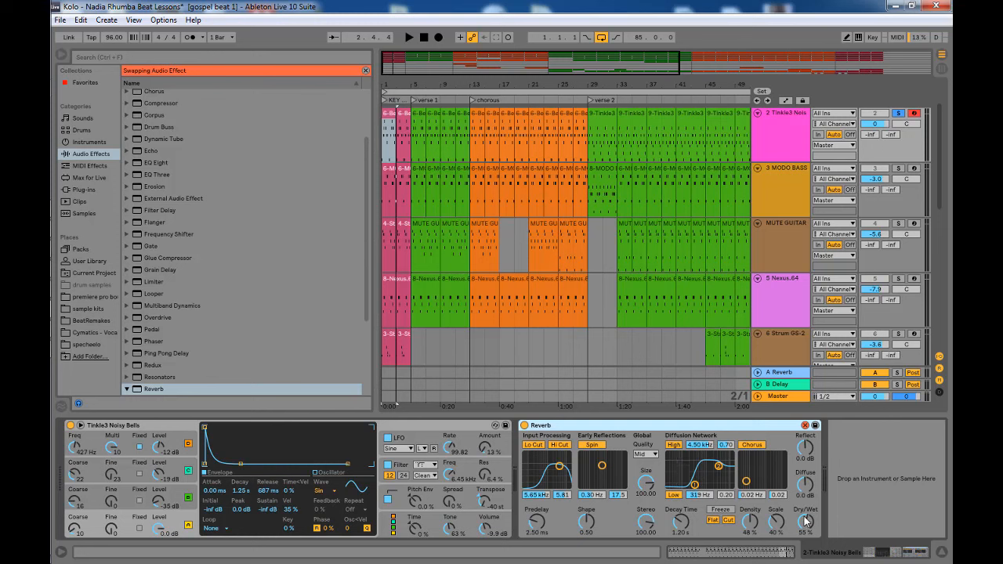
pyautogui.moveTo(807, 523); pyautogui.dragTo(808, 526)
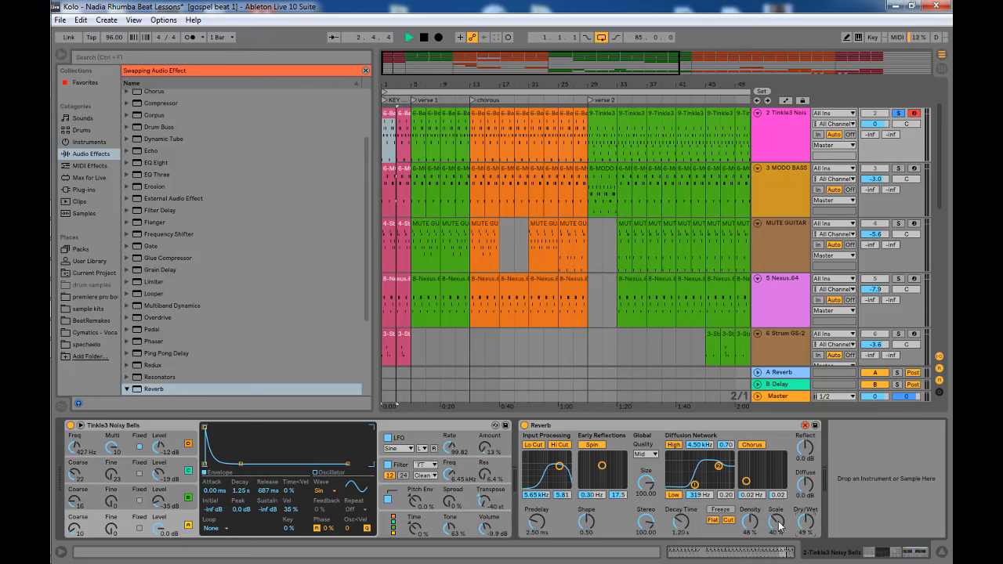
pyautogui.press('space')
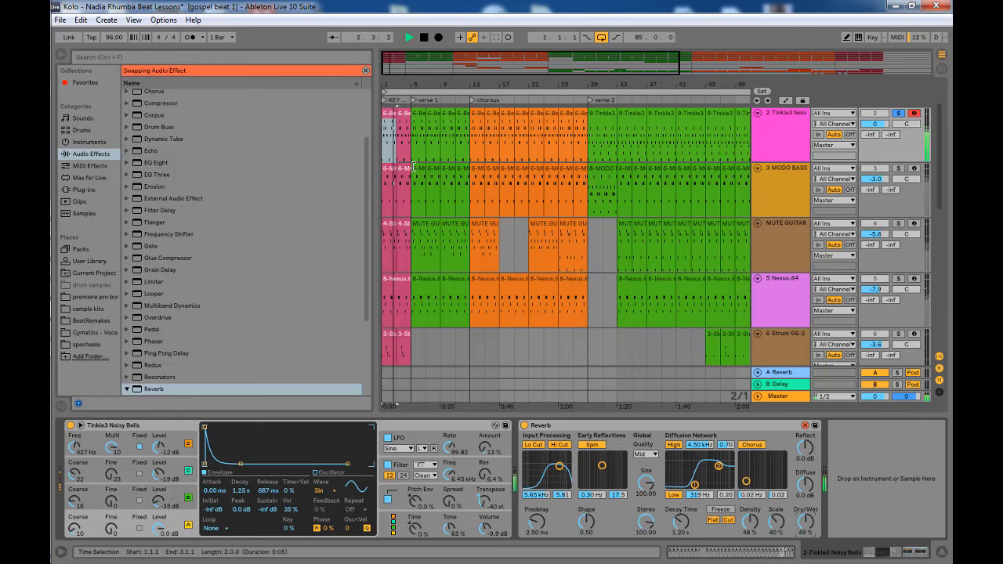
pyautogui.press('space')
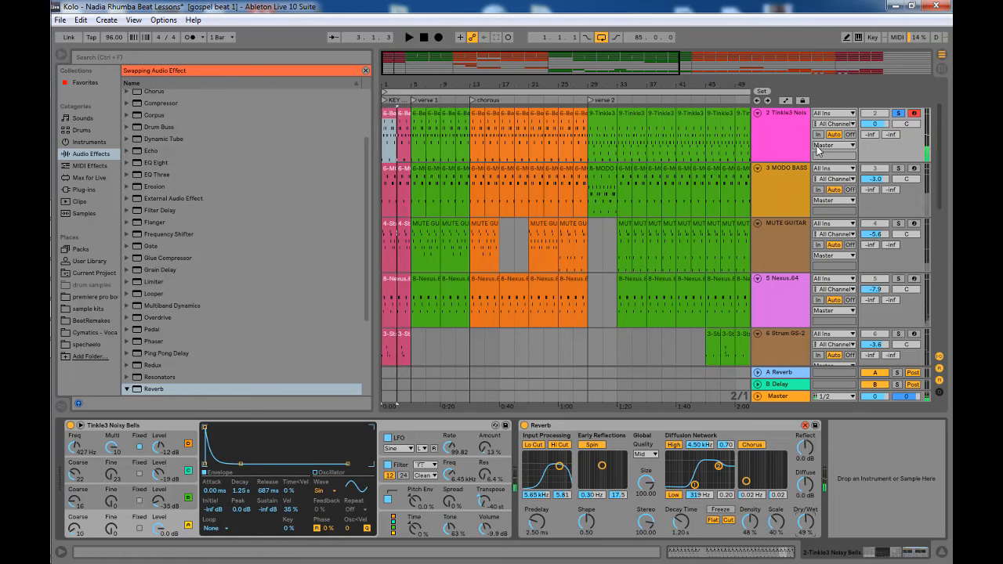
# Leave the effect swap mode and solo the MODO BASS track
pyautogui.click(785, 141)
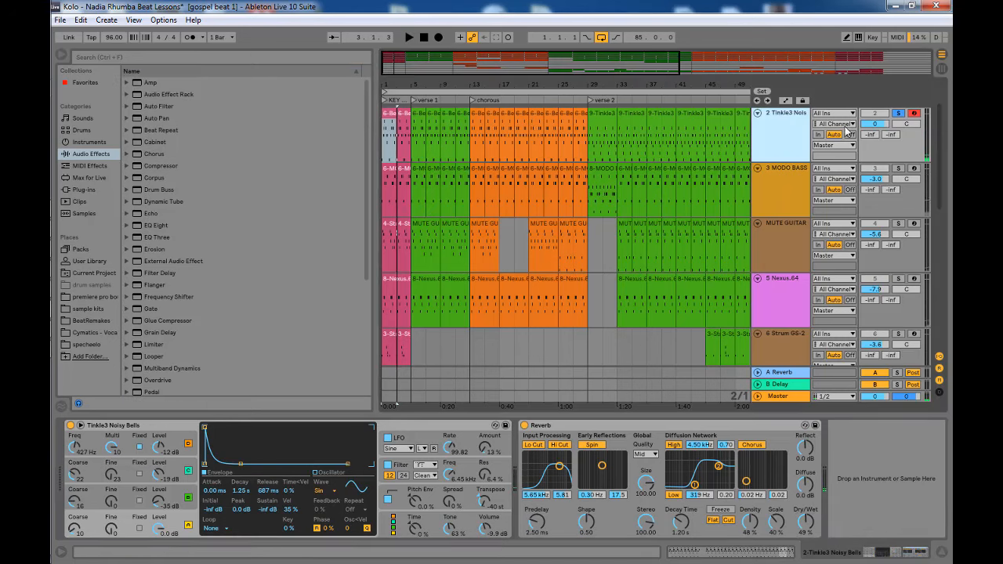
pyautogui.click(900, 169)
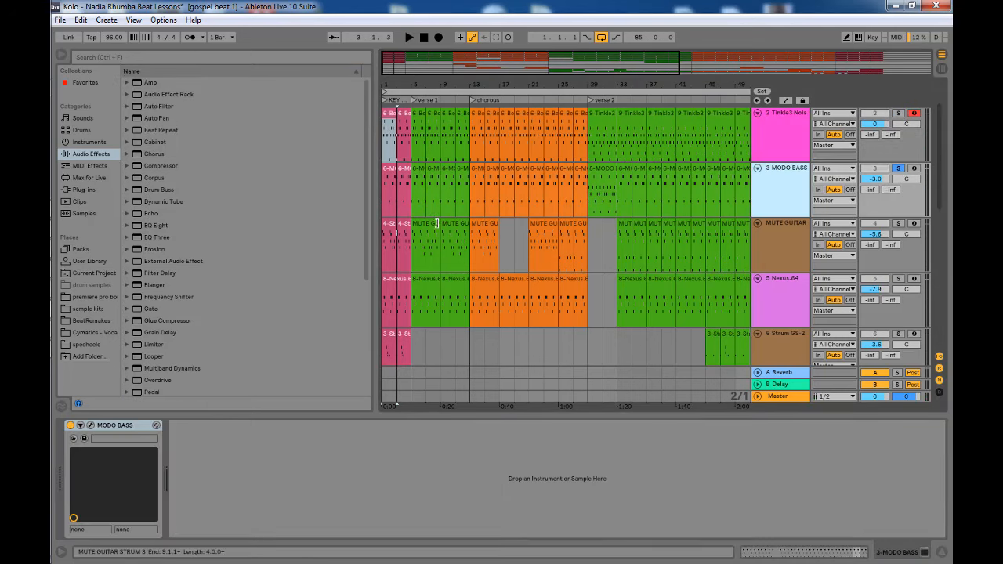
# Open the MODO BASS intro clip, enlarge its piano roll until the note names are readable, and examine the bass line during playback
pyautogui.doubleClick(387, 175)
pyautogui.press('space')
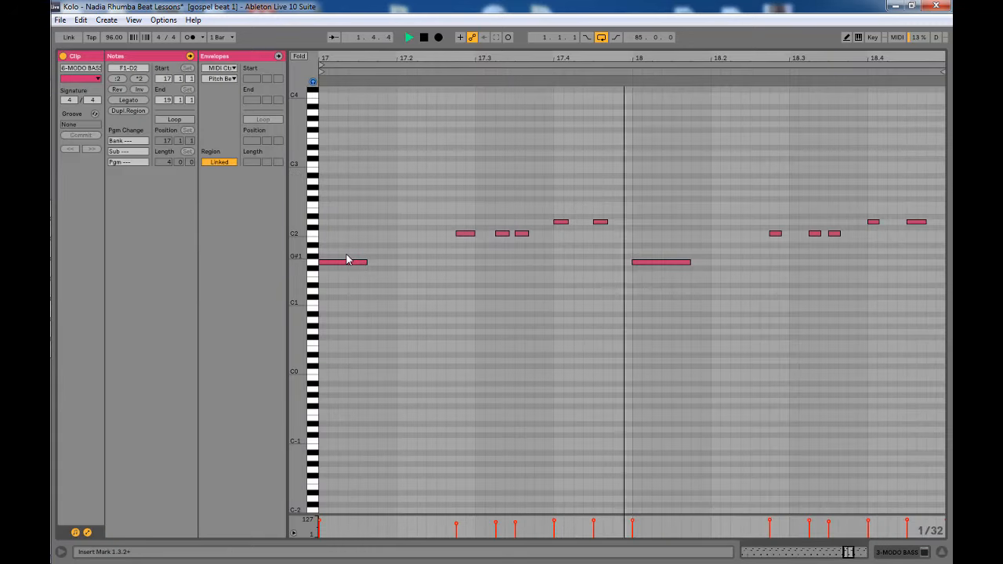
pyautogui.press('space')
pyautogui.moveTo(301, 186); pyautogui.dragTo(372, 96)
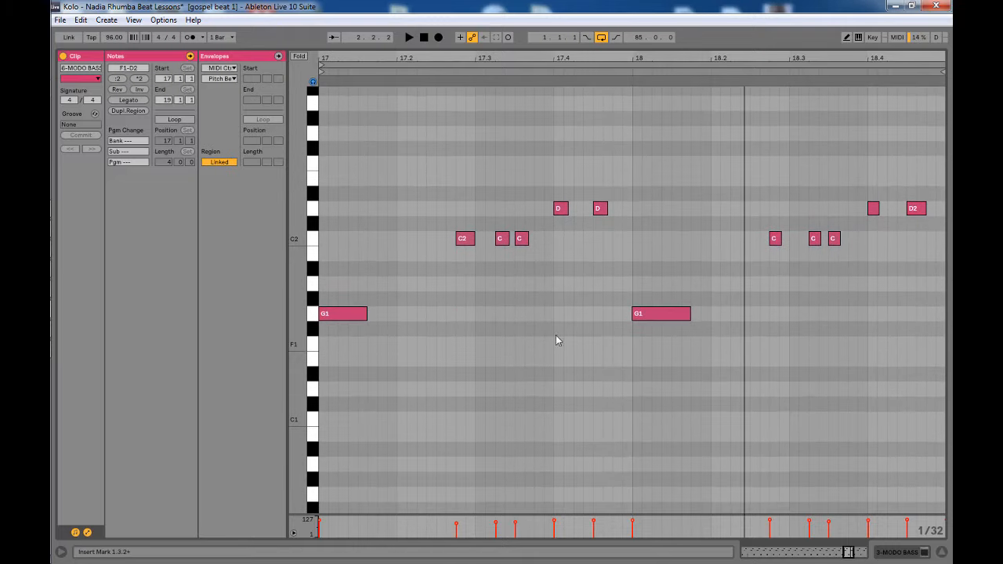
pyautogui.press('space')
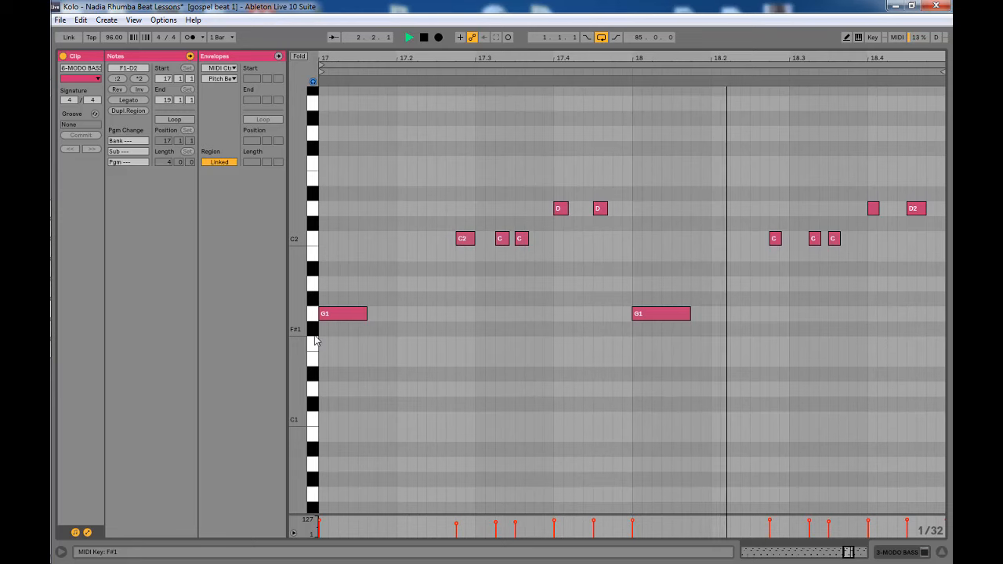
pyautogui.press('space')
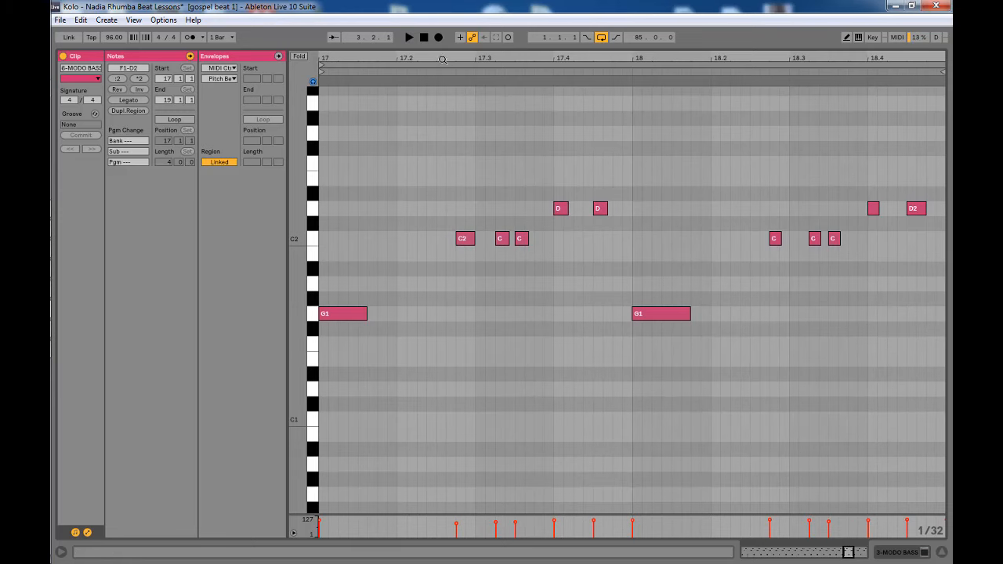
pyautogui.moveTo(442, 63)
pyautogui.mouseDown()
pyautogui.moveTo(442, 53)
pyautogui.moveTo(449, 60)
pyautogui.mouseUp()
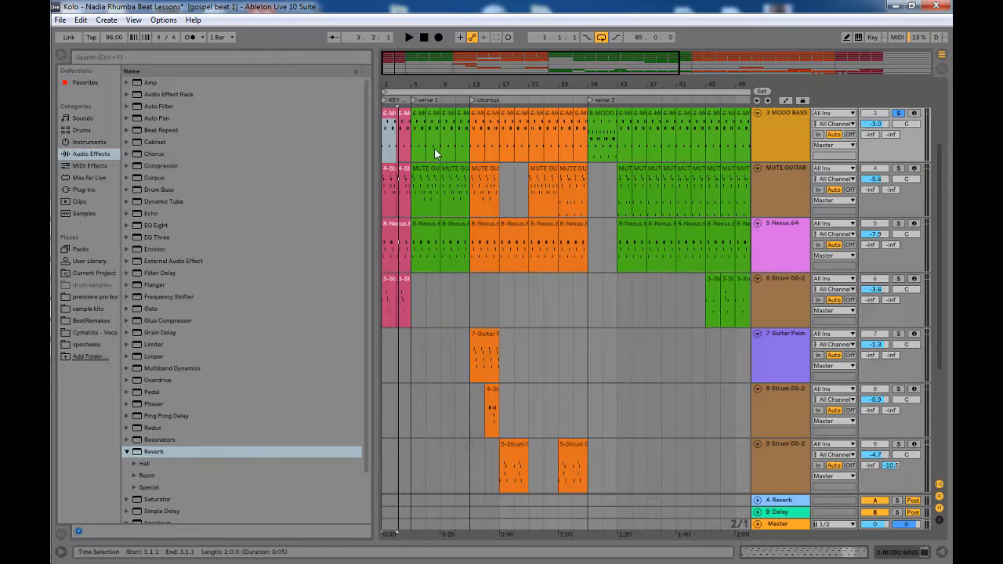
# Open the MODO BASS plug-in window from the track's devices and examine its Model, Electronics, Strings and Amp / Fx settings
pyautogui.doubleClick(784, 141)
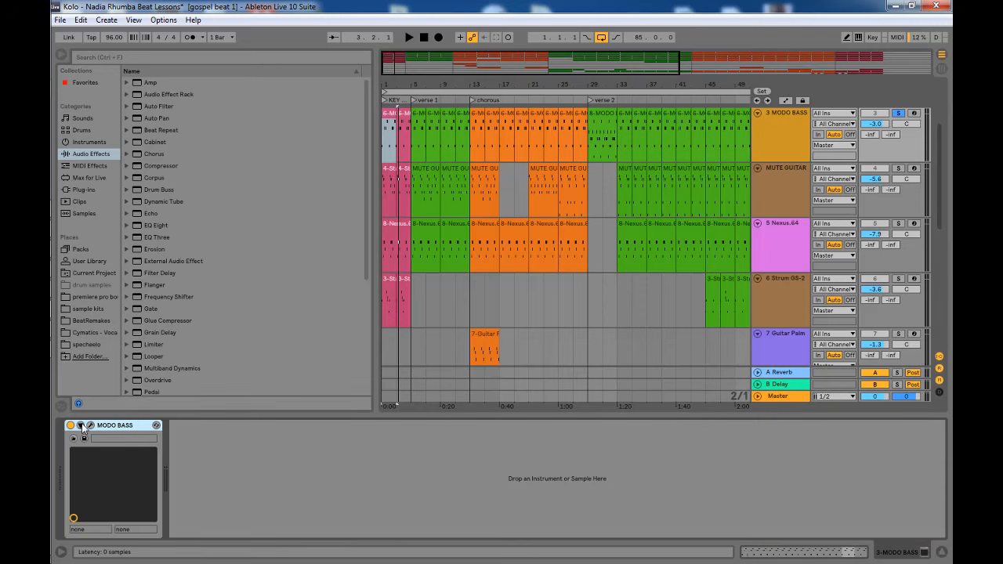
pyautogui.click(90, 426)
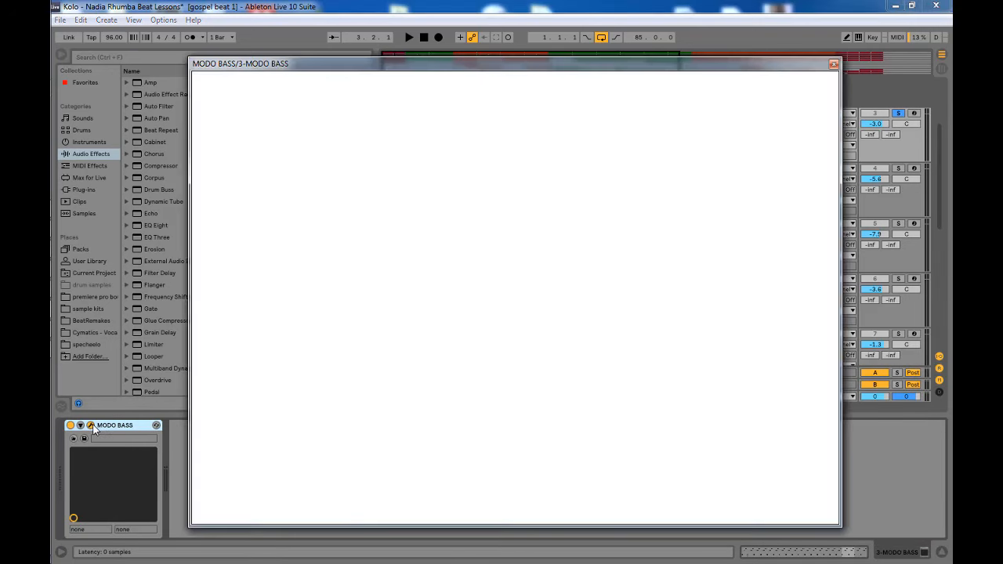
pyautogui.moveTo(445, 68); pyautogui.dragTo(461, 65)
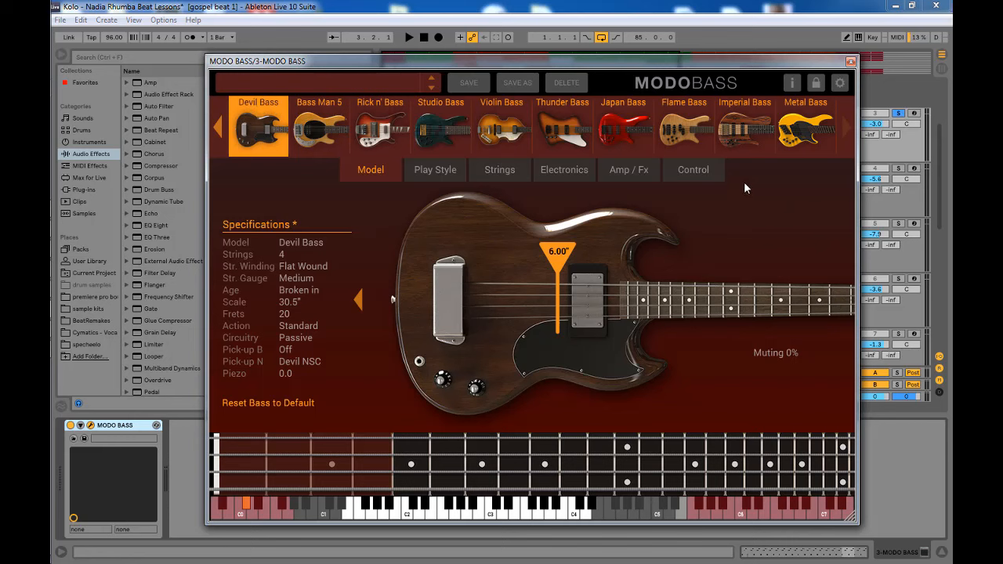
pyautogui.click(559, 171)
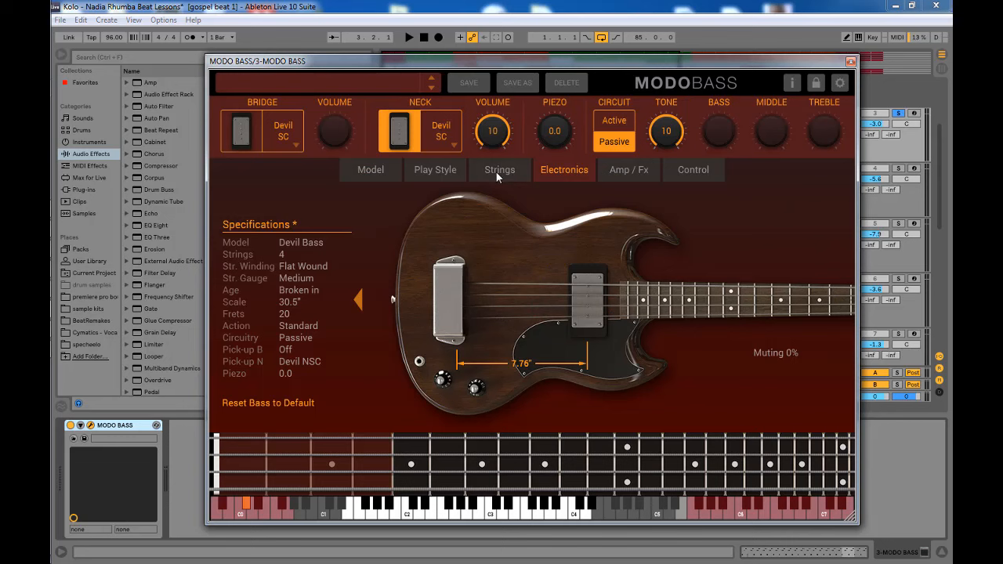
pyautogui.click(497, 175)
pyautogui.click(384, 172)
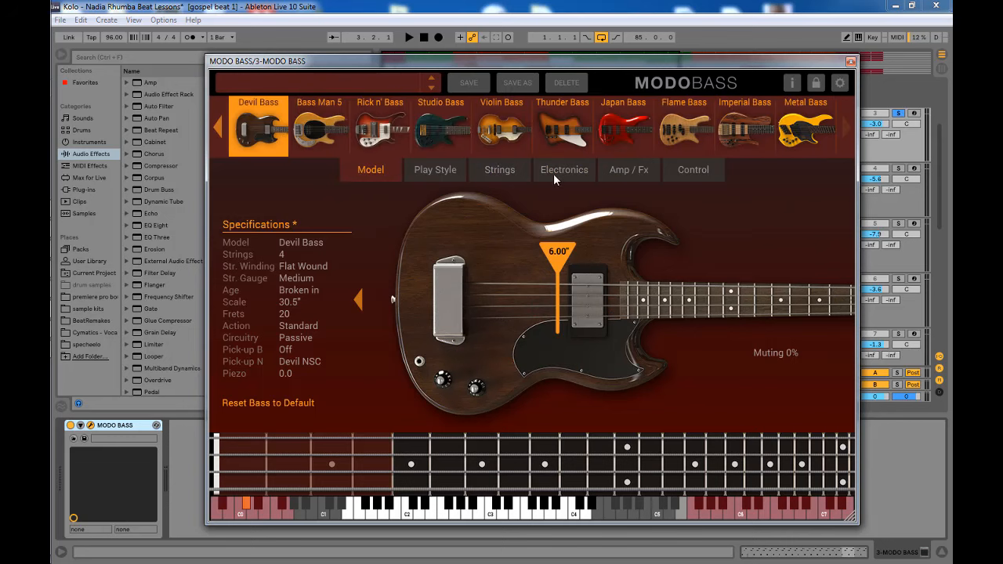
pyautogui.click(622, 172)
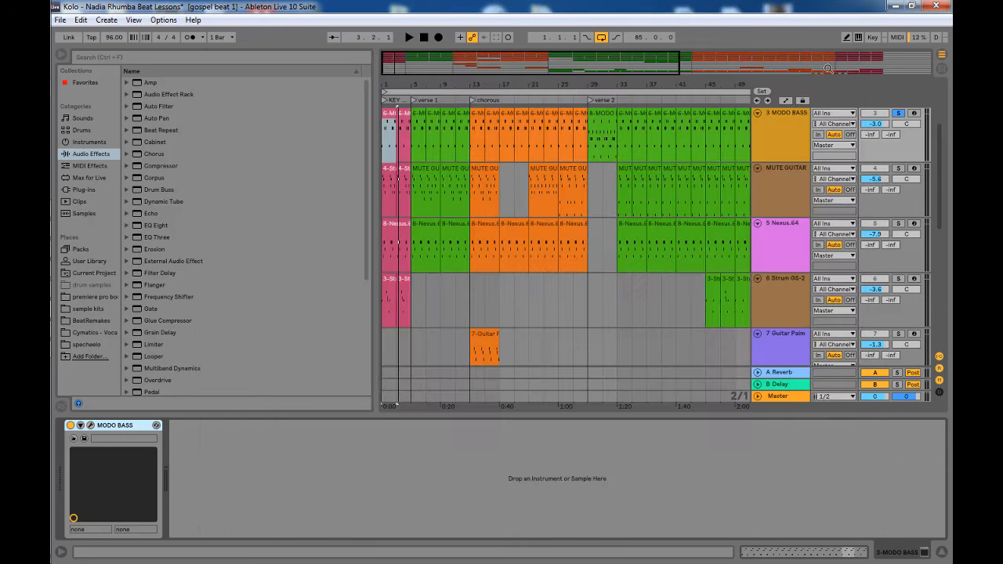
pyautogui.click(850, 61)
# Solo the MUTE GUITAR track in place of MODO BASS
pyautogui.click(900, 146)
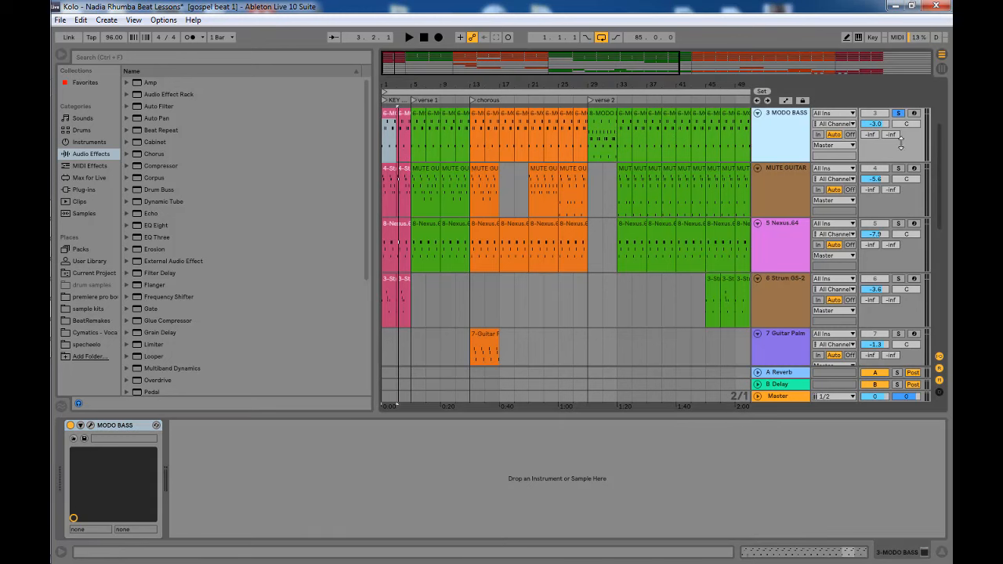
pyautogui.click(898, 196)
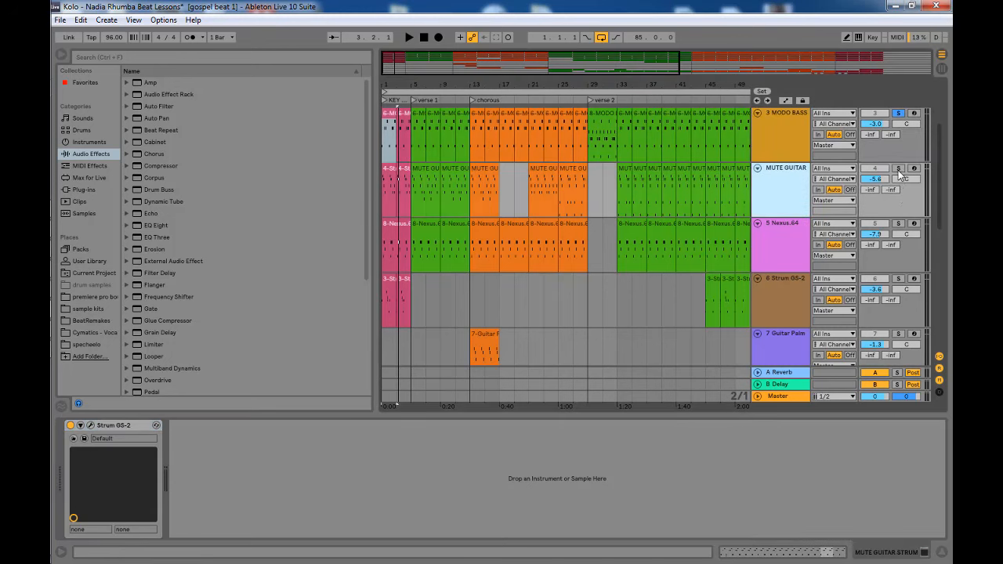
pyautogui.click(898, 167)
pyautogui.press('Down')
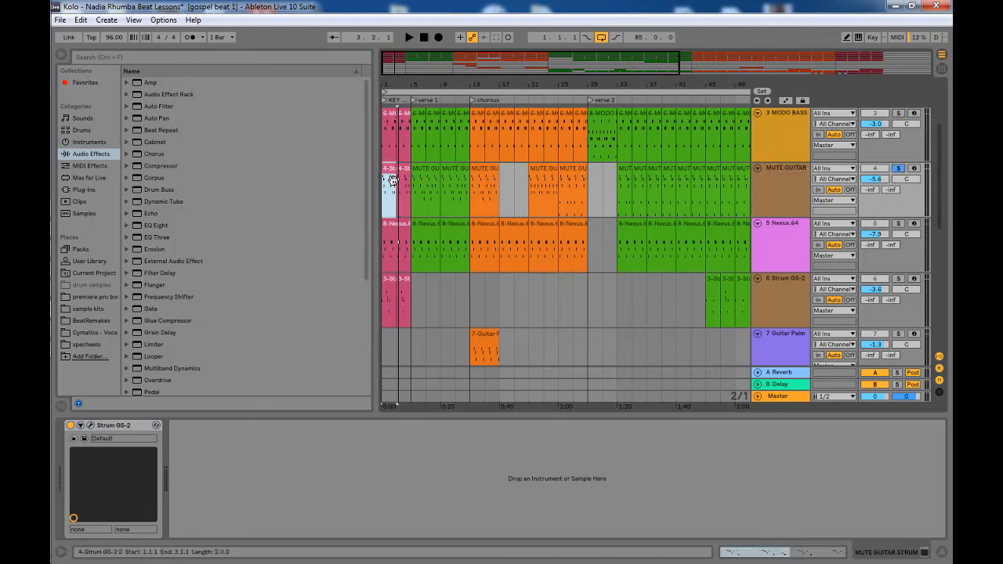
# Open the MUTE GUITAR track's first intro clip, play it from bar 1 to examine its notes, and return to the arrangement
pyautogui.doubleClick(389, 182)
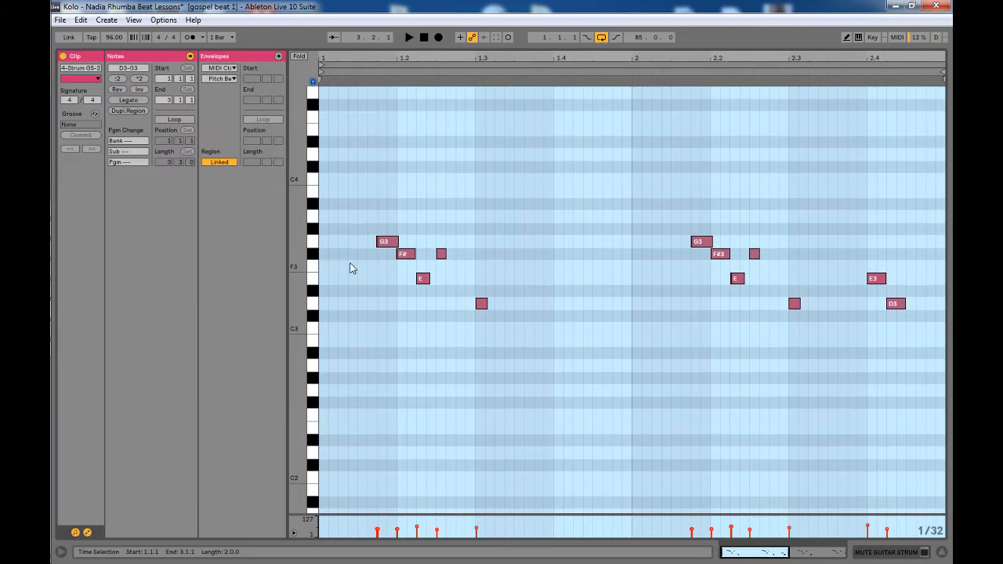
pyautogui.press('space')
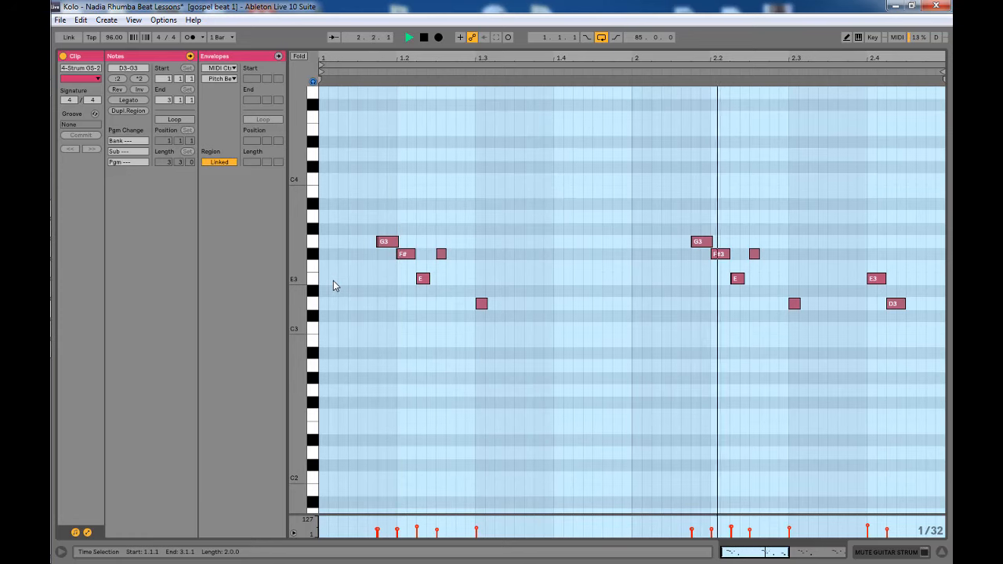
pyautogui.click(324, 275)
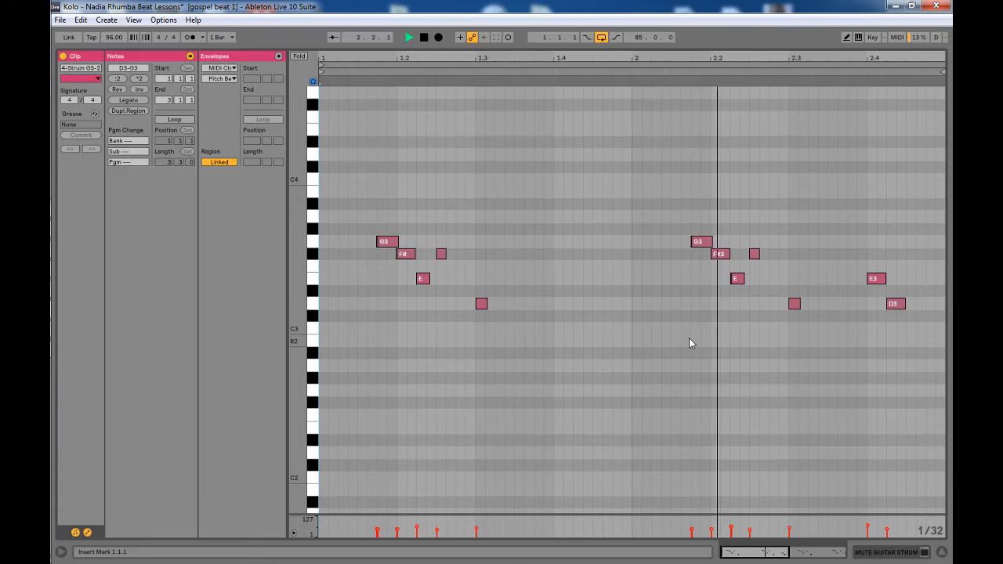
pyautogui.press('space')
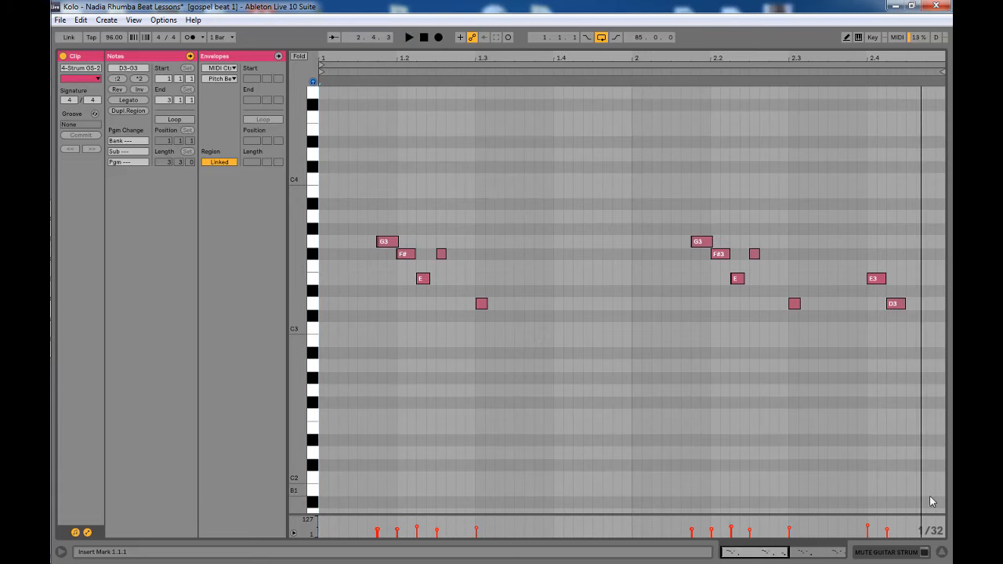
pyautogui.click(943, 553)
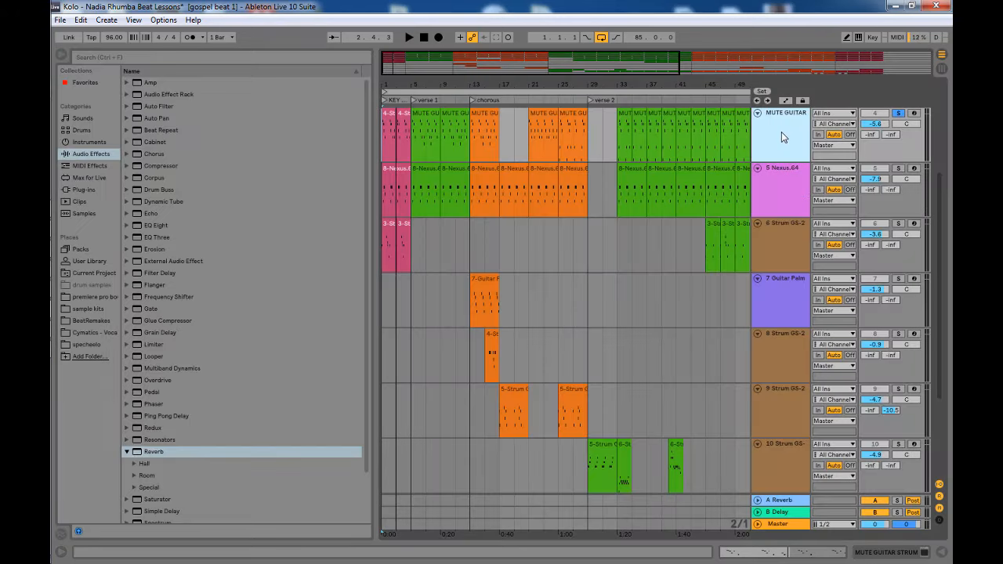
# Show the MUTE GUITAR track's devices and open the Strum GS-2 plug-in window, placing it clear of the arrangement overview
pyautogui.click(788, 186)
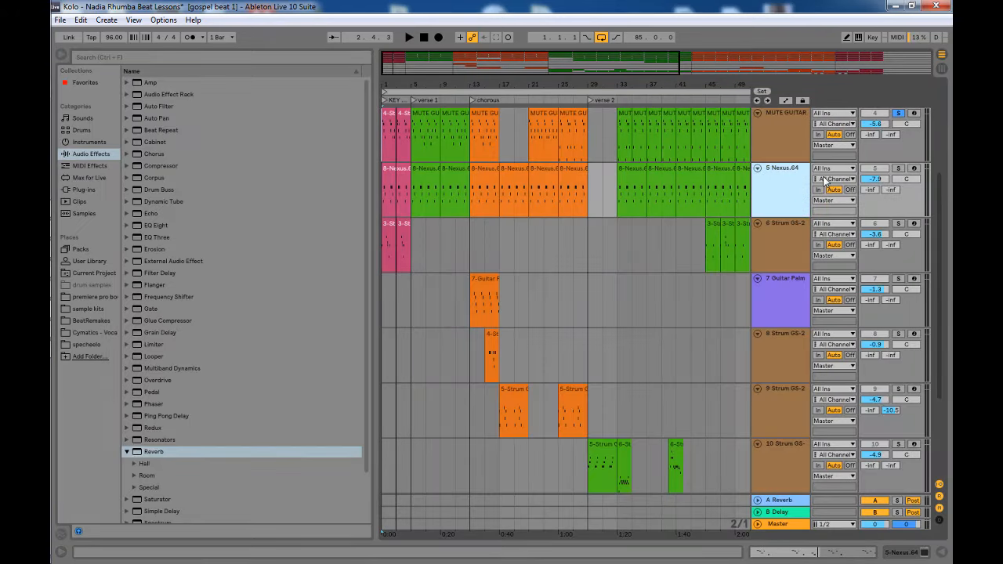
pyautogui.doubleClick(785, 136)
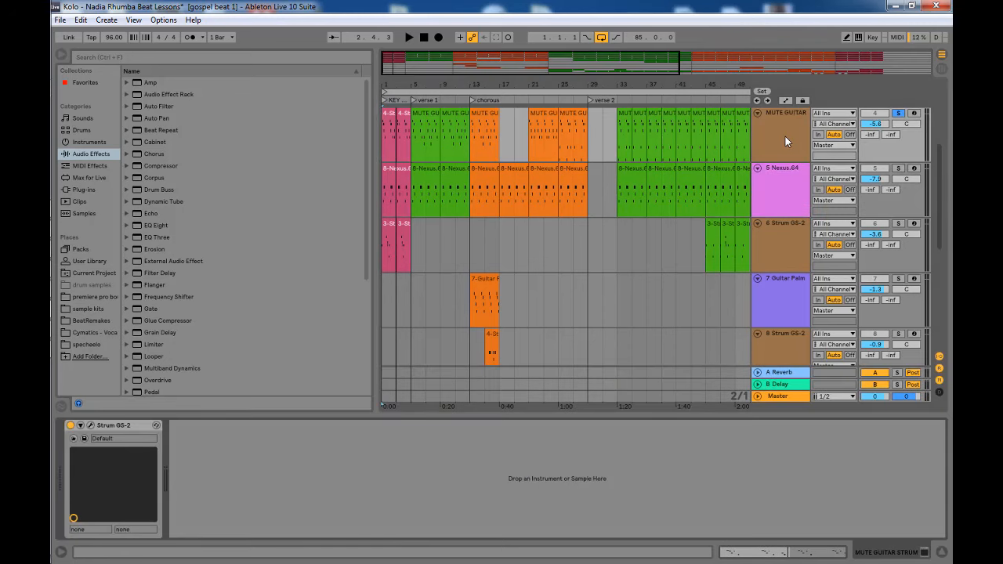
pyautogui.click(130, 424)
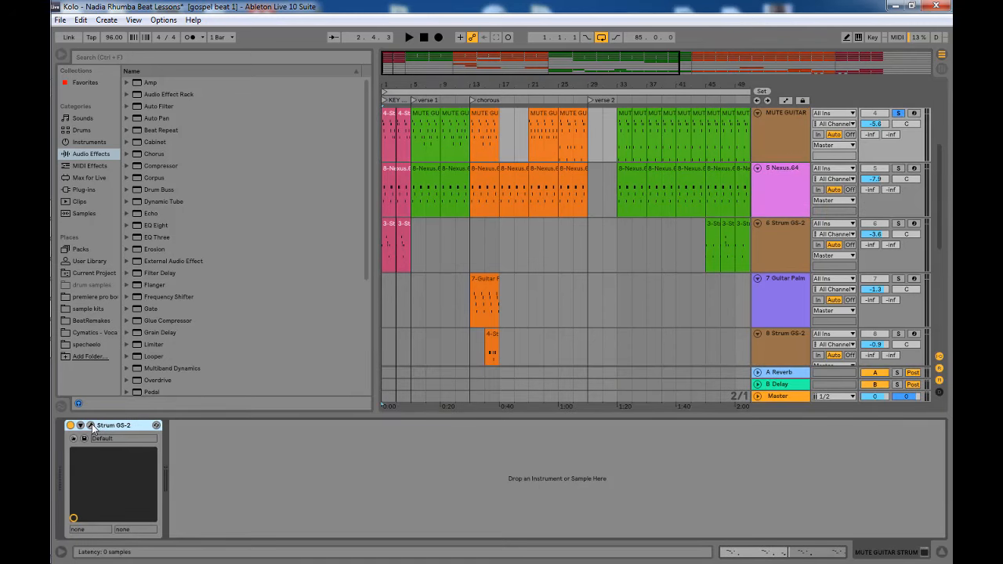
pyautogui.click(91, 426)
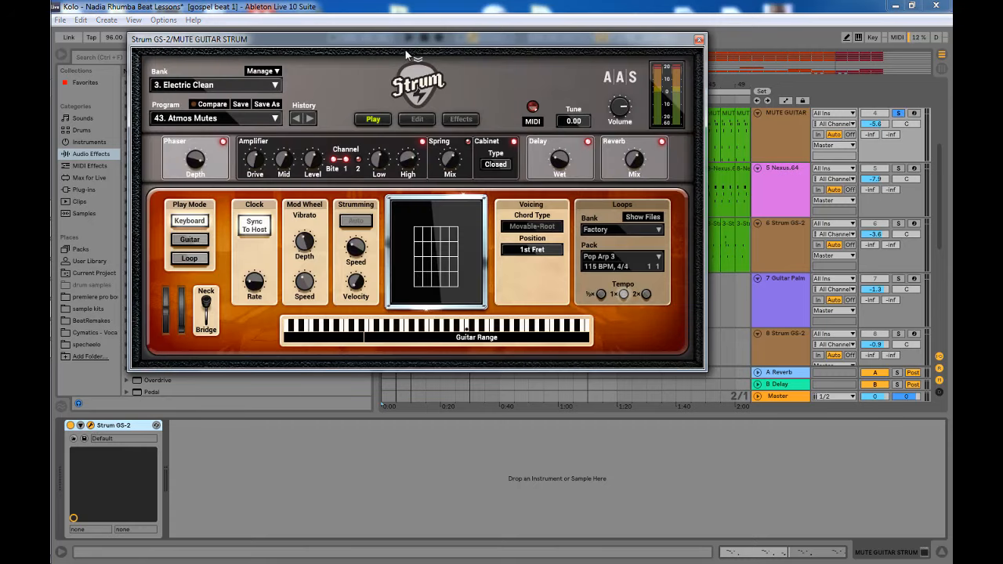
pyautogui.moveTo(410, 51); pyautogui.dragTo(521, 76)
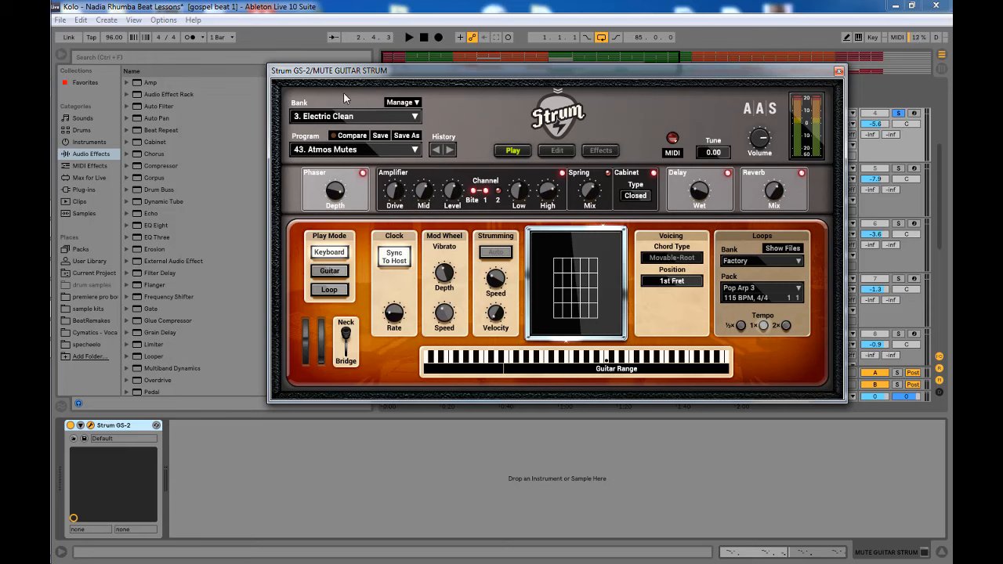
pyautogui.moveTo(518, 74); pyautogui.dragTo(515, 116)
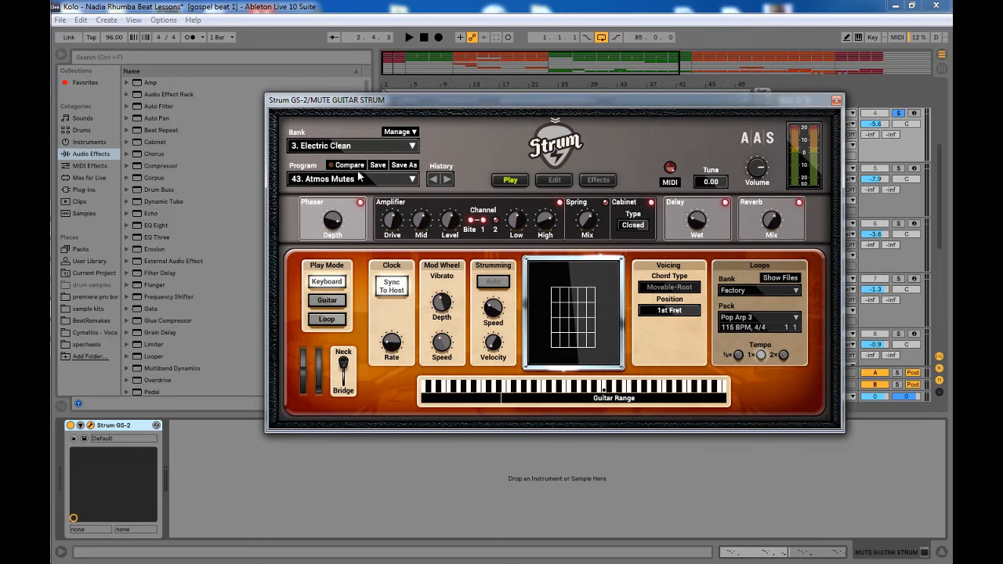
# Examine Strum GS-2's Electric Clean bank, the program list around Atmos Mutes, and the string and pickup edit settings
pyautogui.click(324, 146)
pyautogui.click(323, 146)
pyautogui.click(324, 180)
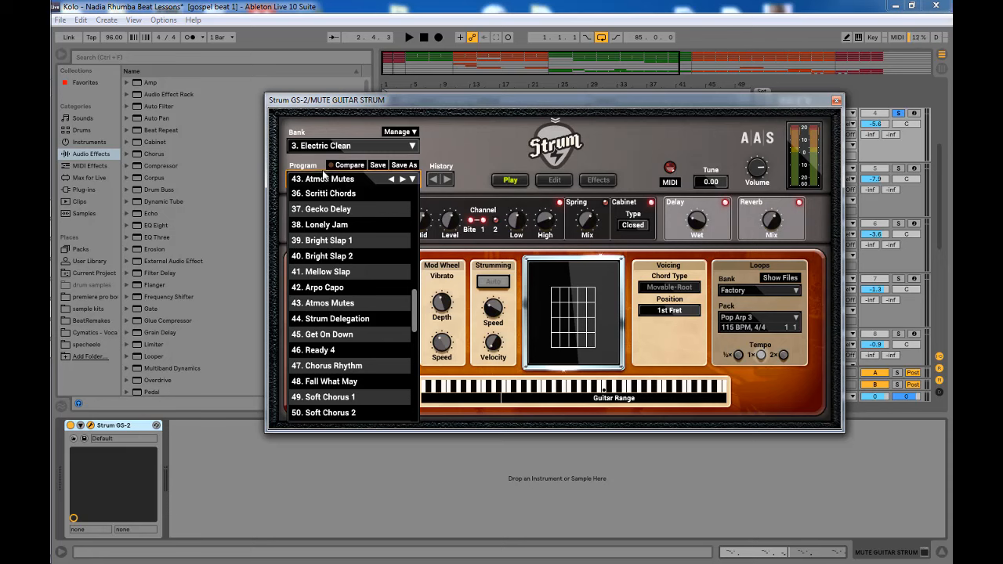
pyautogui.click(313, 171)
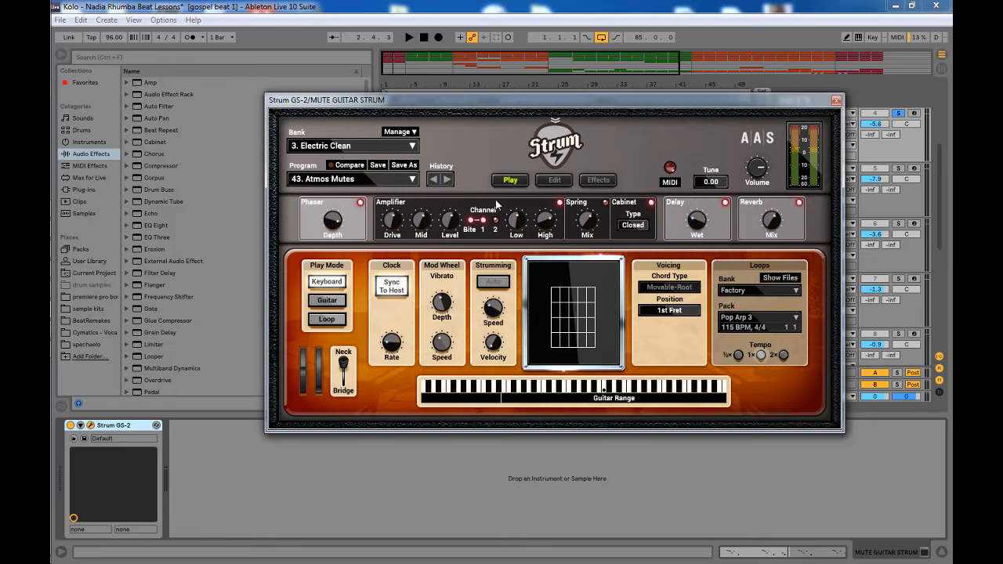
pyautogui.click(555, 180)
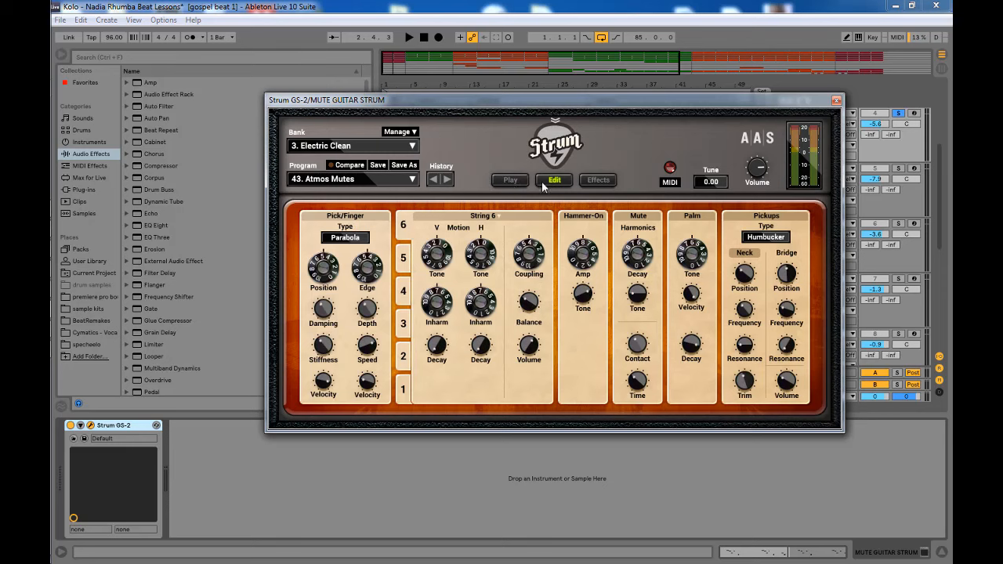
pyautogui.click(517, 180)
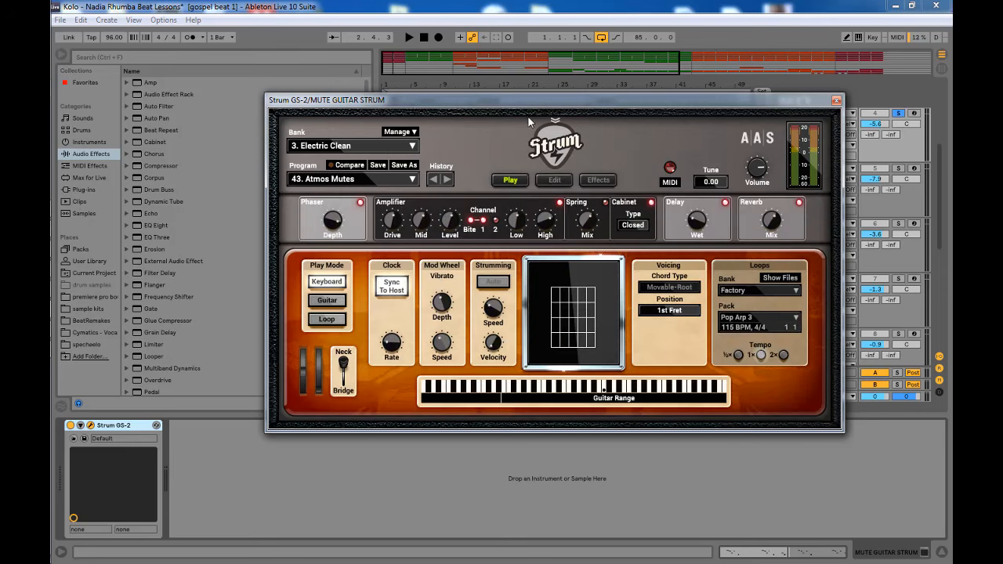
# Play the intro to hear the Atmos Mutes guitar sound and close the Strum GS-2 window
pyautogui.press('space')
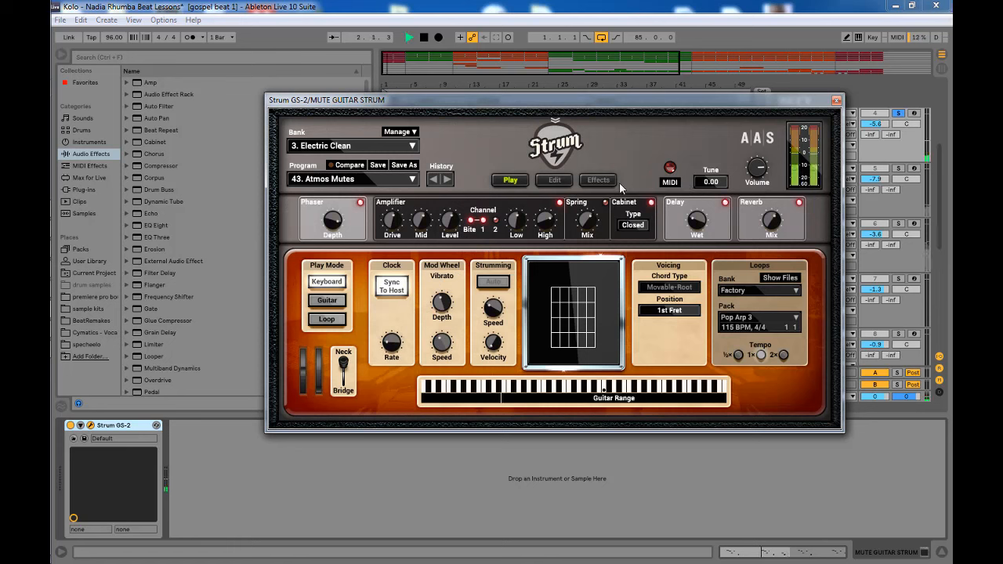
pyautogui.press('space')
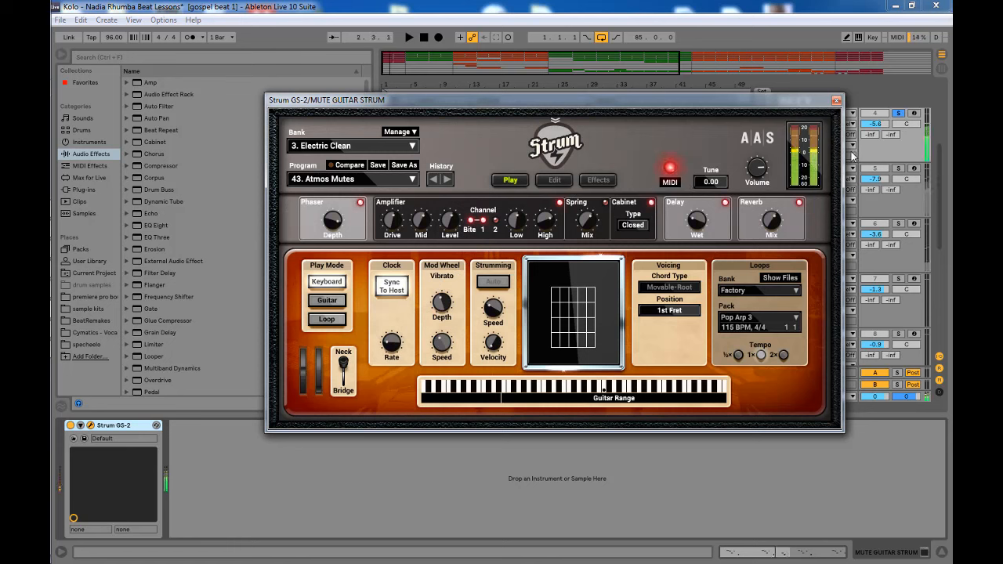
pyautogui.click(837, 101)
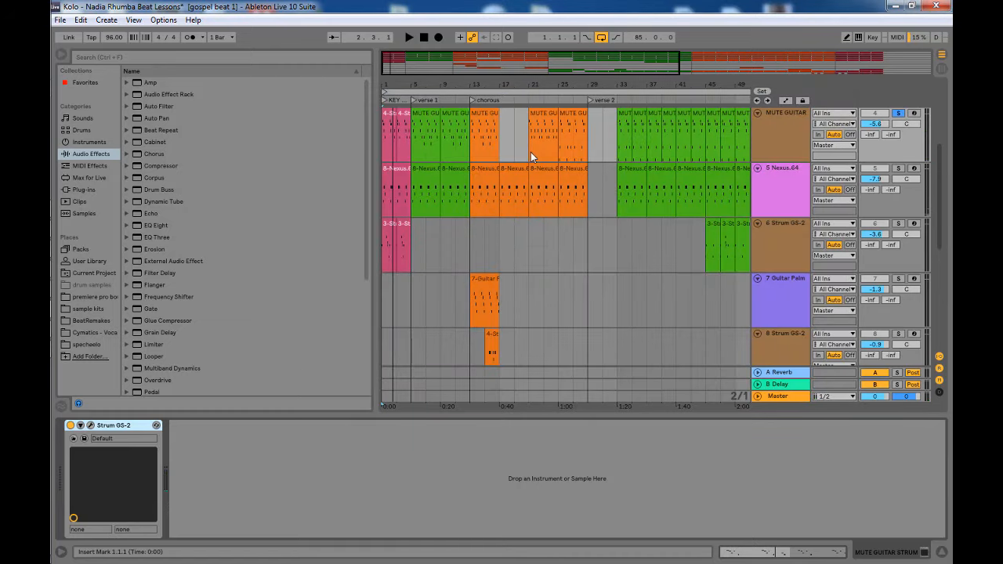
# Select the Nexus.64 track's intro clip and solo the track in place of MUTE GUITAR
pyautogui.click(784, 174)
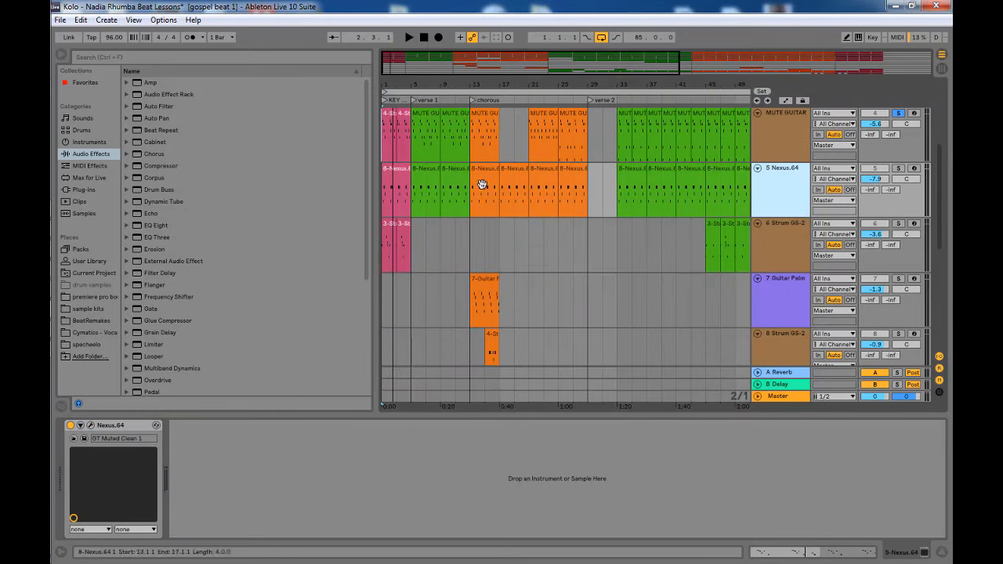
pyautogui.click(402, 186)
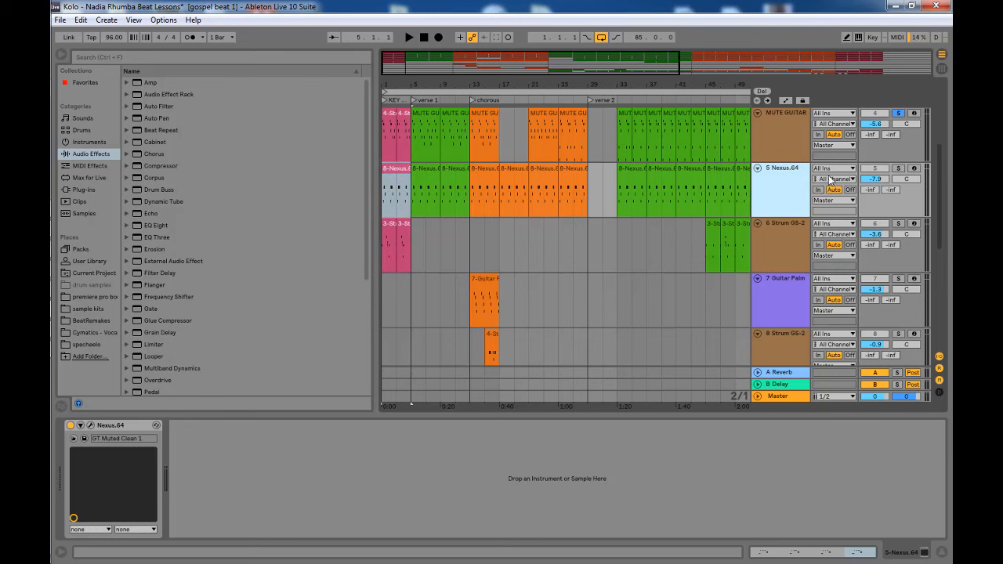
pyautogui.click(899, 168)
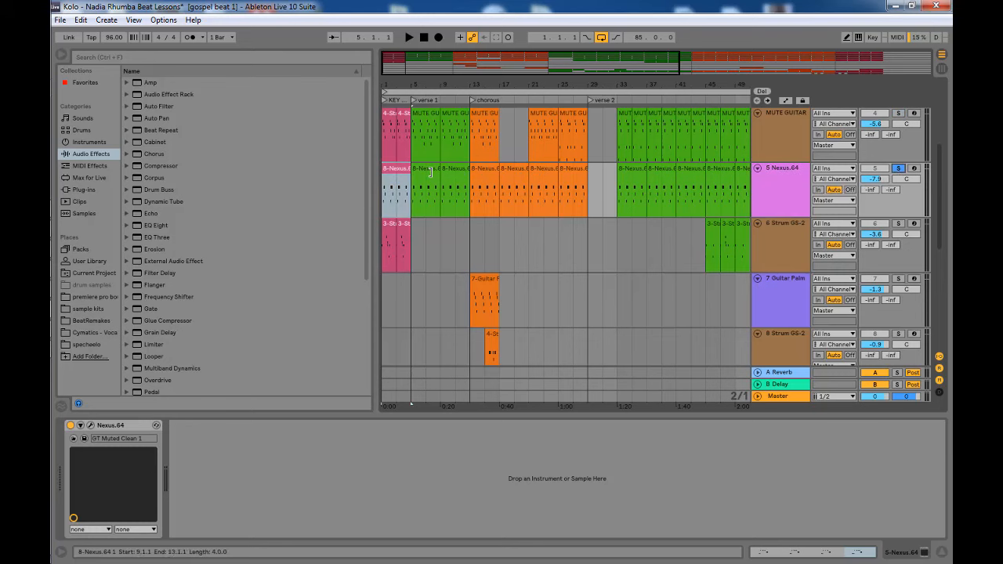
# Open the Nexus.64 track's intro clip in the note editor and play its soloed part
pyautogui.doubleClick(396, 174)
pyautogui.press('space')
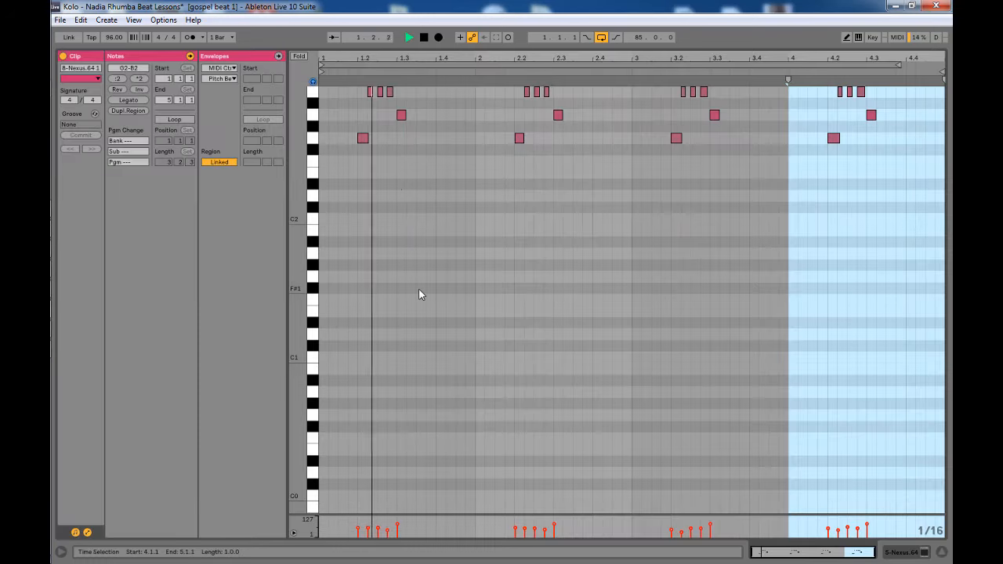
pyautogui.scroll(3, 418, 294)
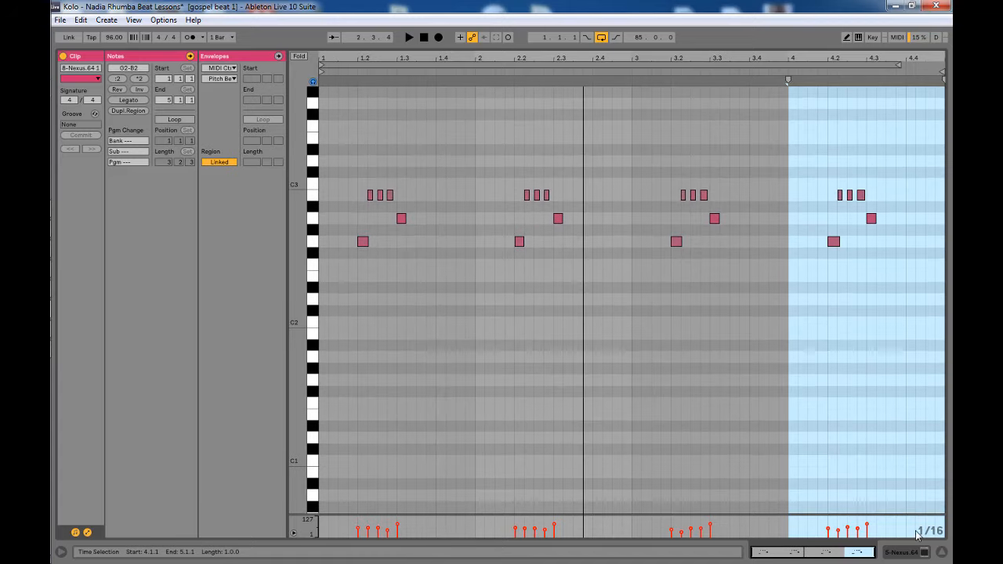
# Examine the clip's repeating G2, B2 and A2 note pattern up close and play it again
pyautogui.moveTo(352, 58); pyautogui.dragTo(353, 102)
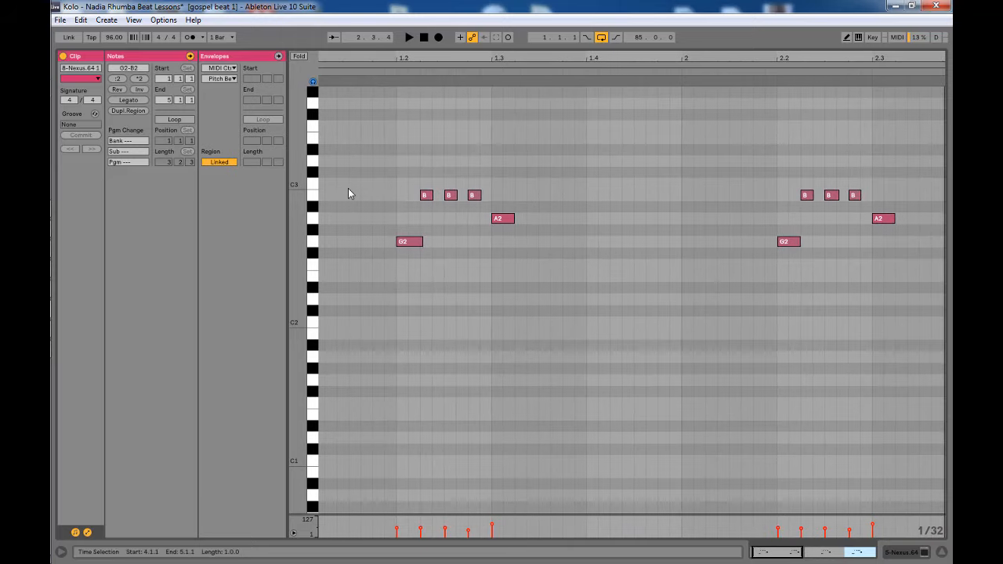
pyautogui.moveTo(364, 60); pyautogui.dragTo(371, 48)
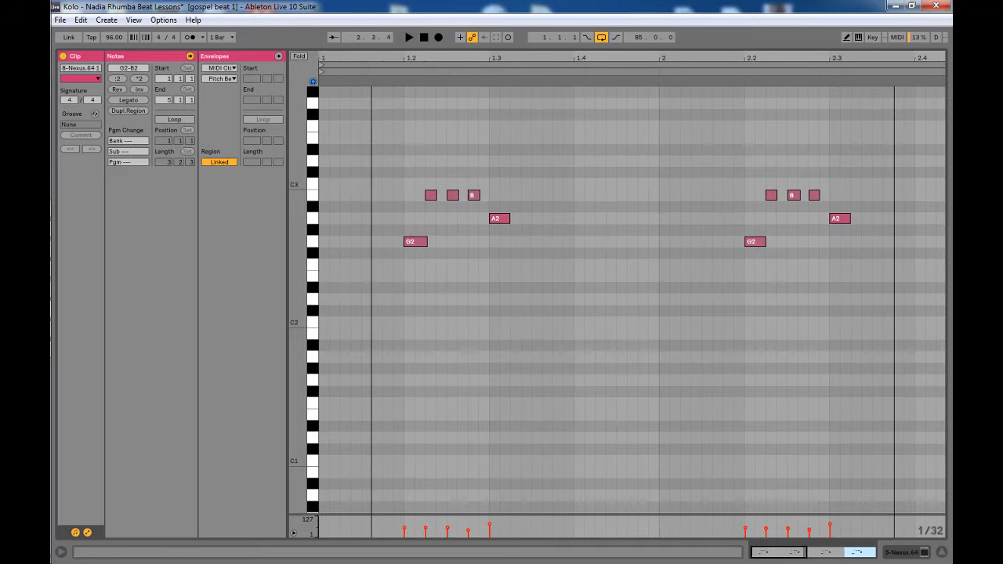
pyautogui.moveTo(367, 59); pyautogui.dragTo(367, 78)
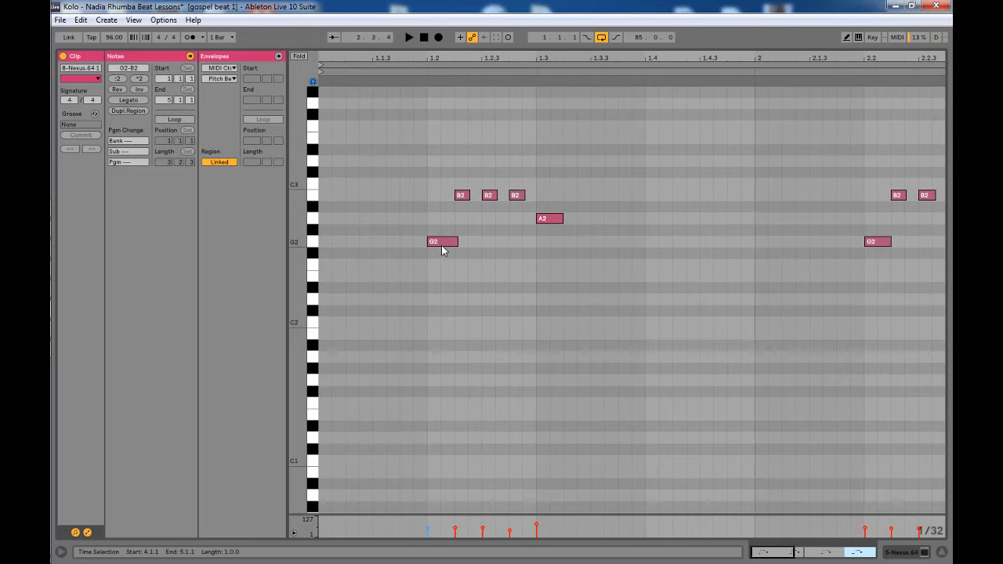
pyautogui.click(491, 198)
pyautogui.press('space')
pyautogui.press('space')
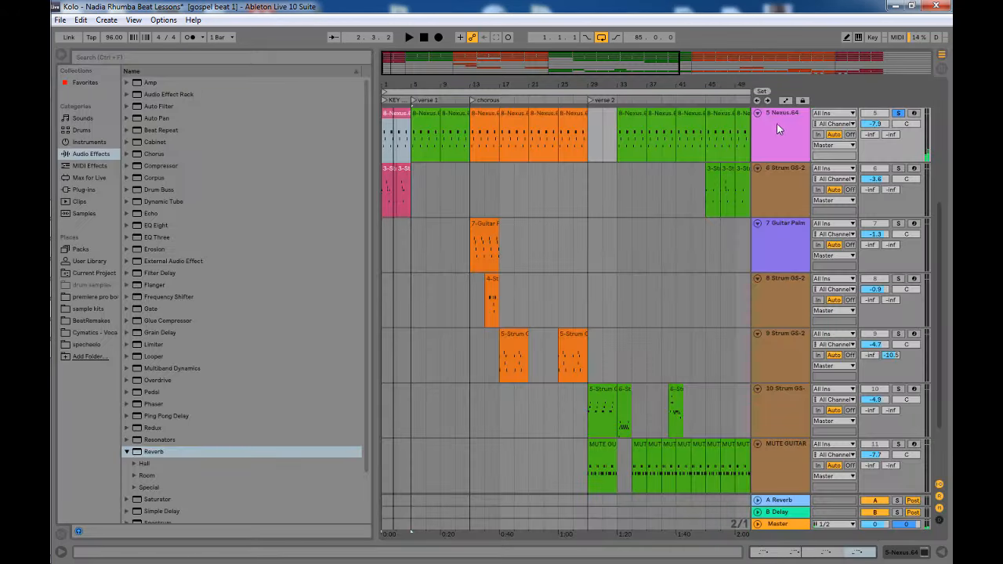
# Show the Nexus.64 track's instrument, view its GT Muted Clean 1 preset in the plug-in window, and close the window
pyautogui.click(796, 131)
pyautogui.click(96, 427)
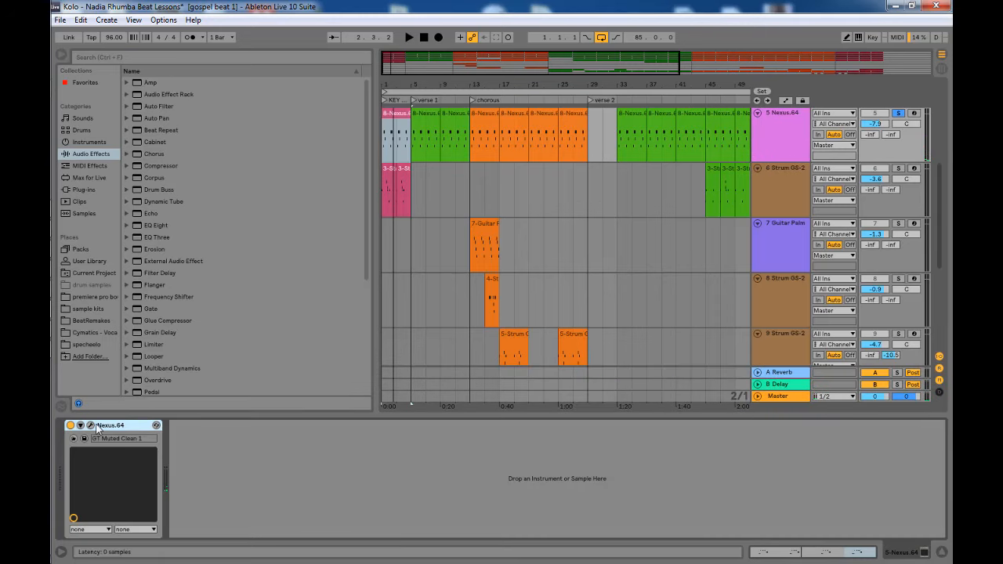
pyautogui.click(90, 426)
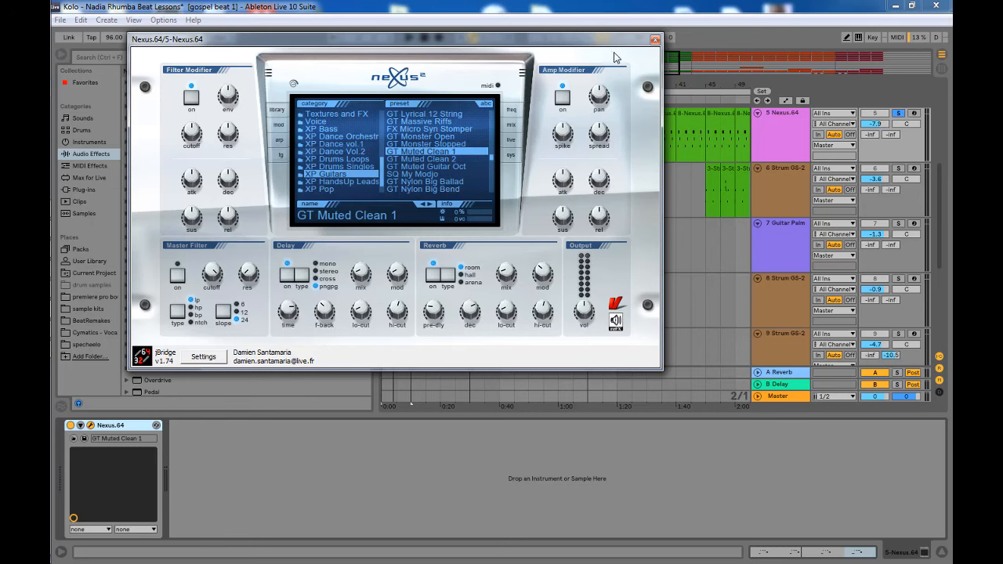
pyautogui.click(656, 42)
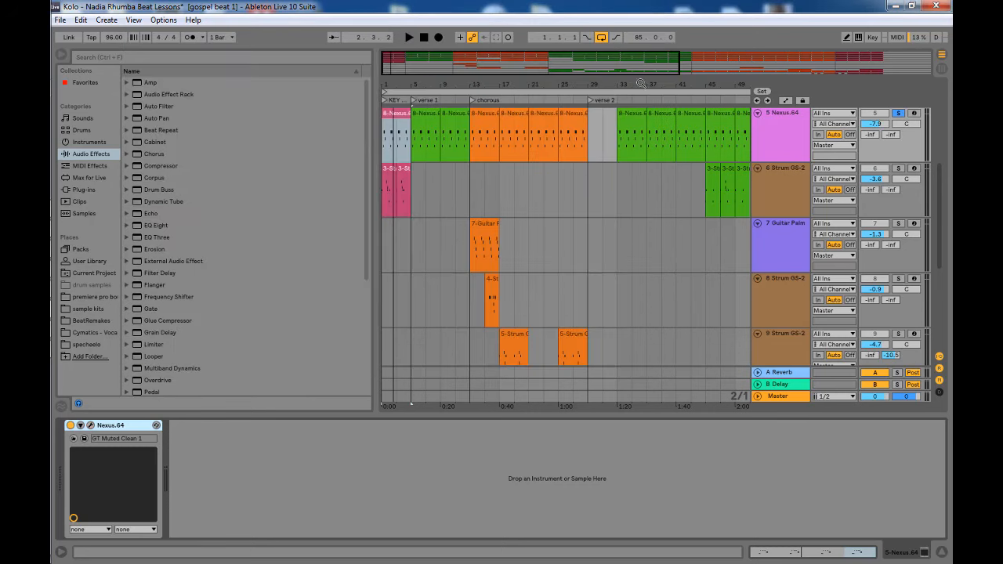
# Select the first intro clip on track 6 Strum GS-2 and solo that track in place of Nexus.64
pyautogui.click(393, 181)
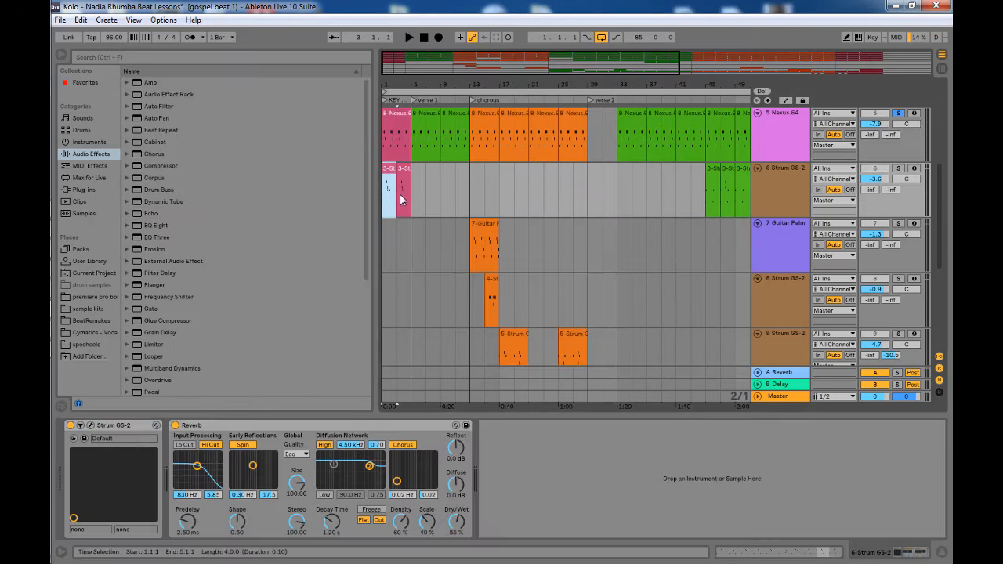
pyautogui.click(780, 190)
pyautogui.click(900, 169)
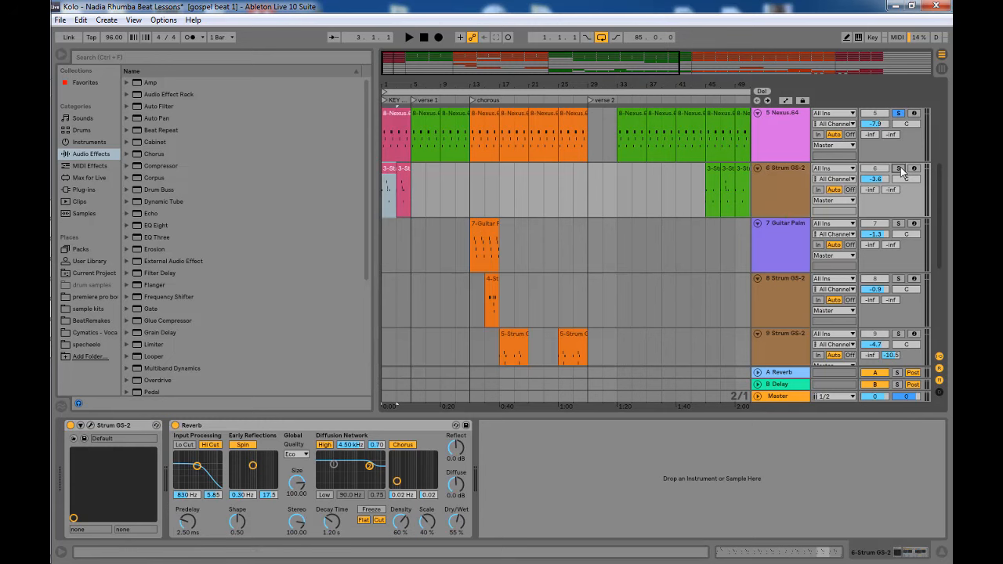
pyautogui.click(791, 191)
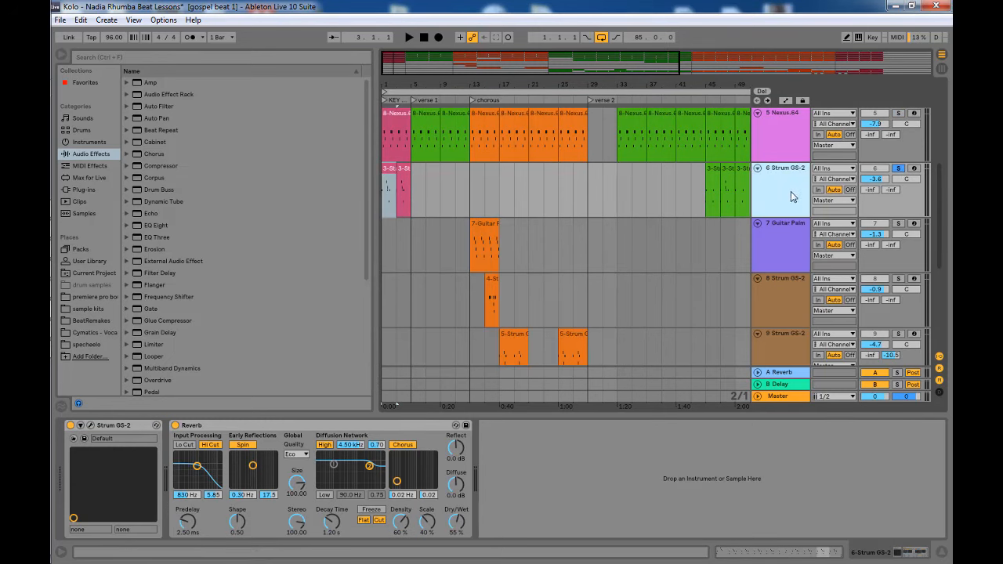
# Open the first intro clip of track 6 Strum GS-2, enlarge its notes from G3 to D4, and play them twice
pyautogui.doubleClick(390, 189)
pyautogui.scroll(2, 401, 217)
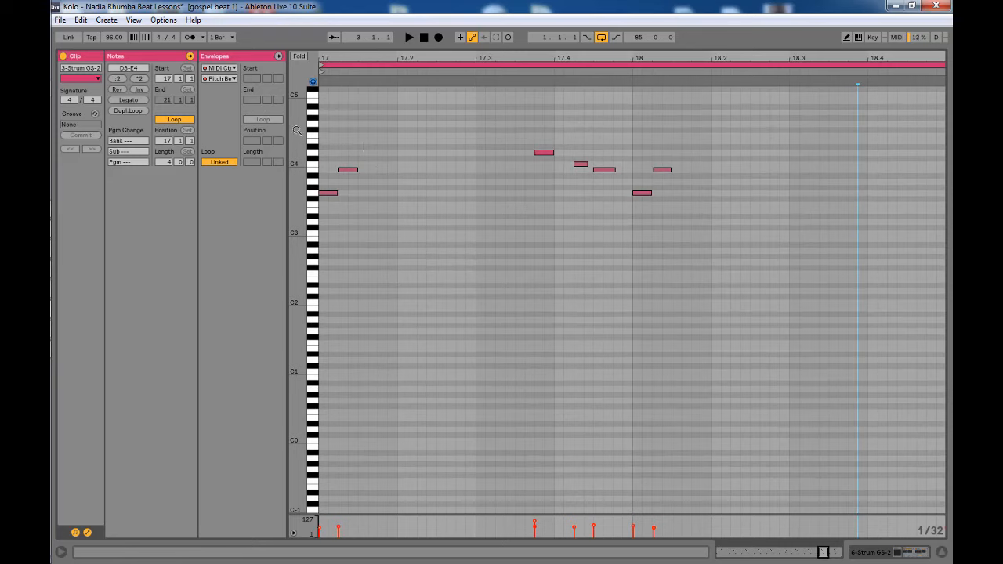
pyautogui.moveTo(297, 131); pyautogui.dragTo(336, 140)
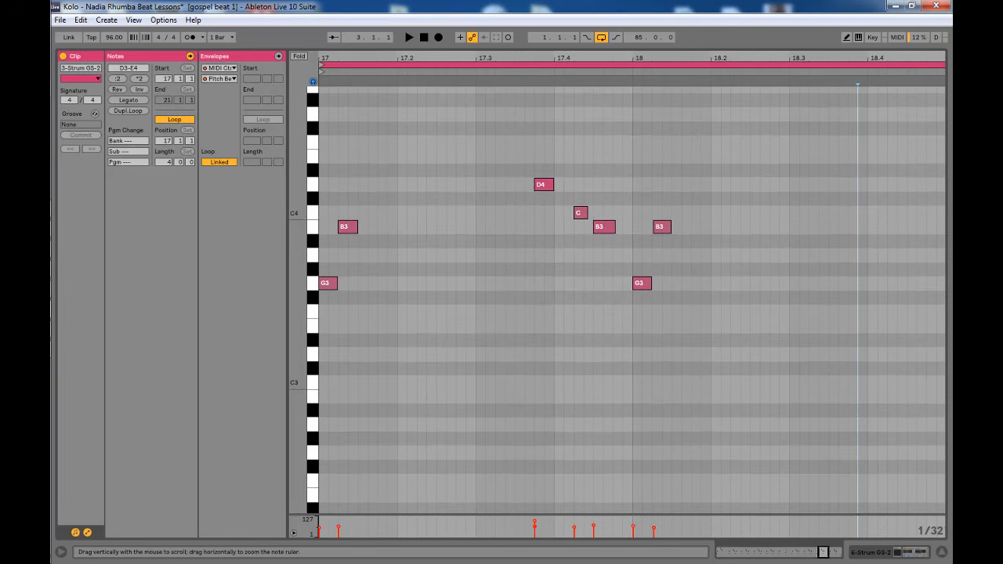
pyautogui.scroll(-1, 390, 223)
pyautogui.press('space')
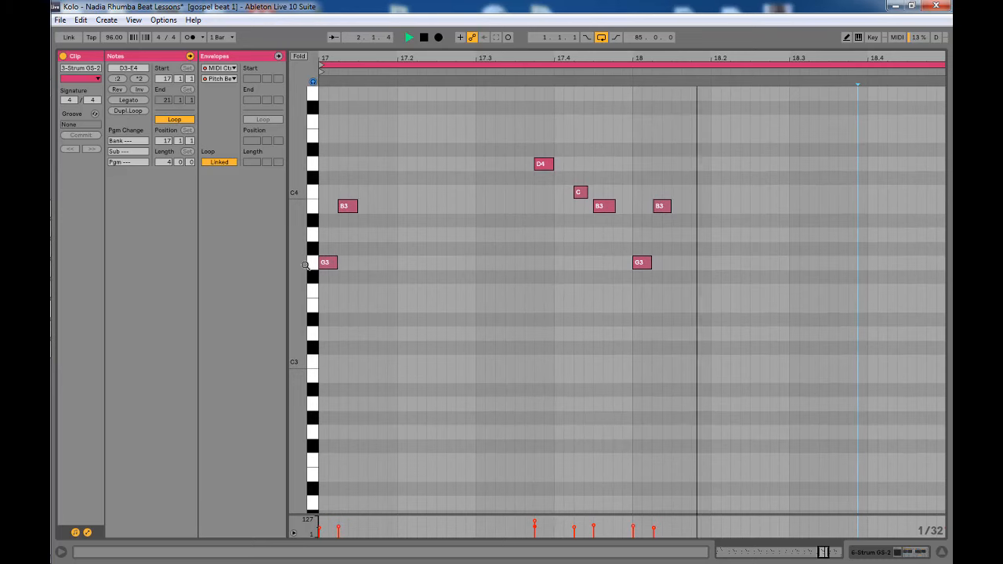
pyautogui.press('space')
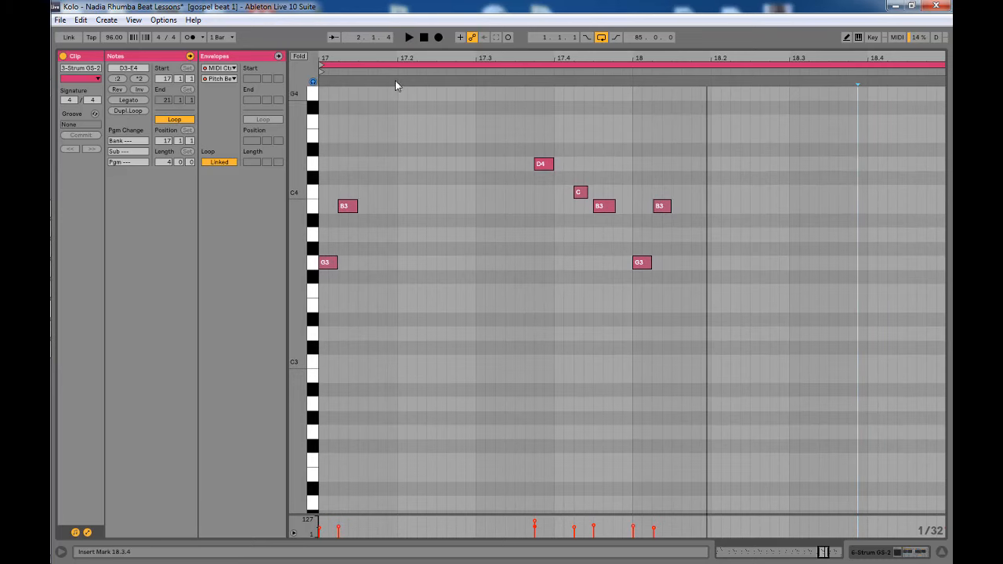
pyautogui.moveTo(296, 102); pyautogui.dragTo(301, 102)
pyautogui.press('space')
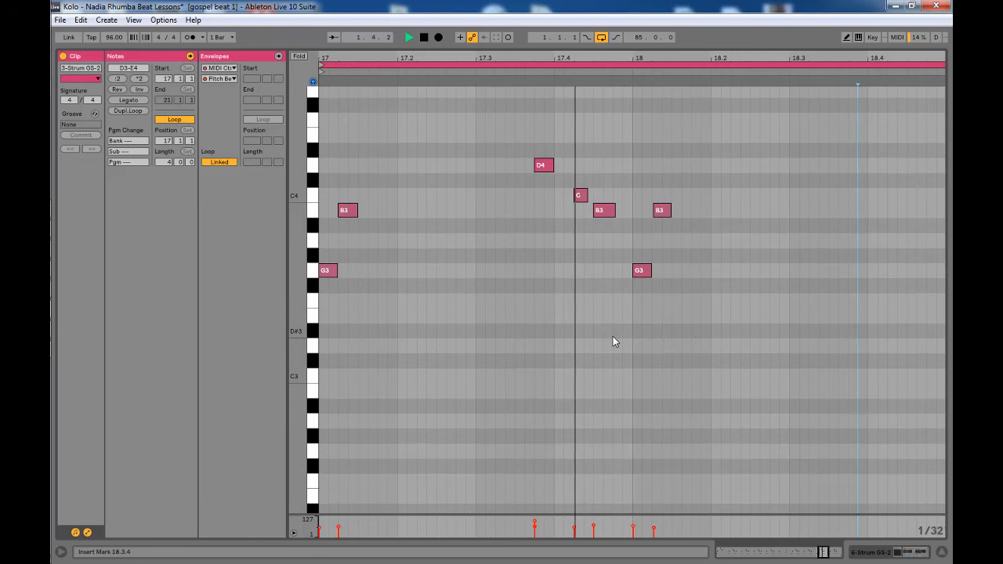
pyautogui.press('space')
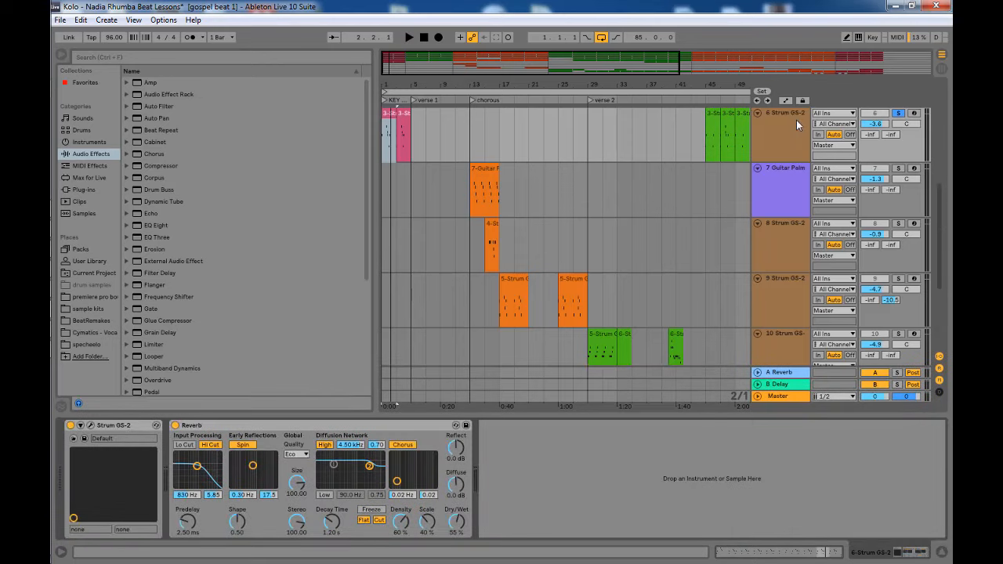
# Open track 6's Strum GS-2 plug-in window and view the bank list at Electric Crunch and the program list at Twangy Trem
pyautogui.click(103, 427)
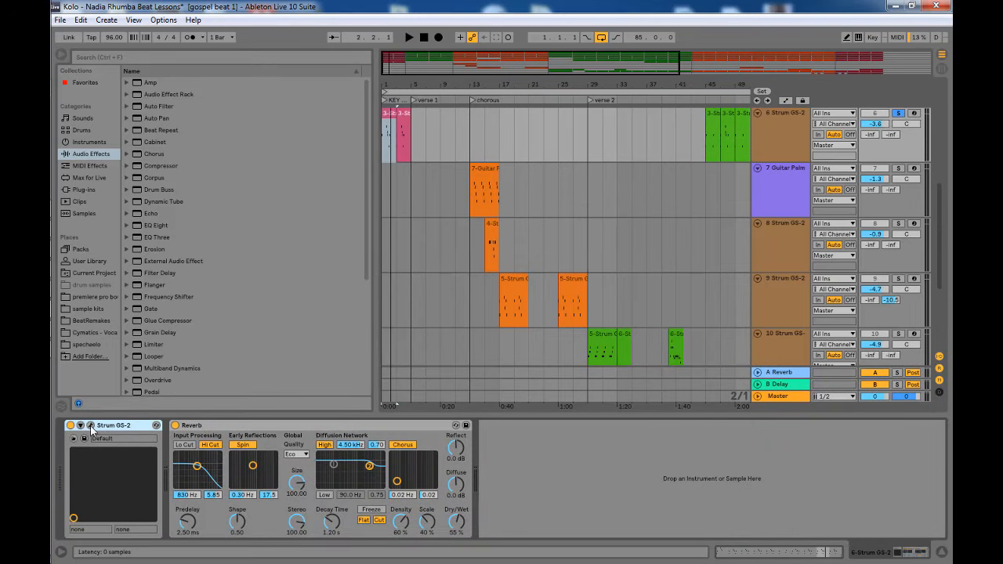
pyautogui.click(90, 425)
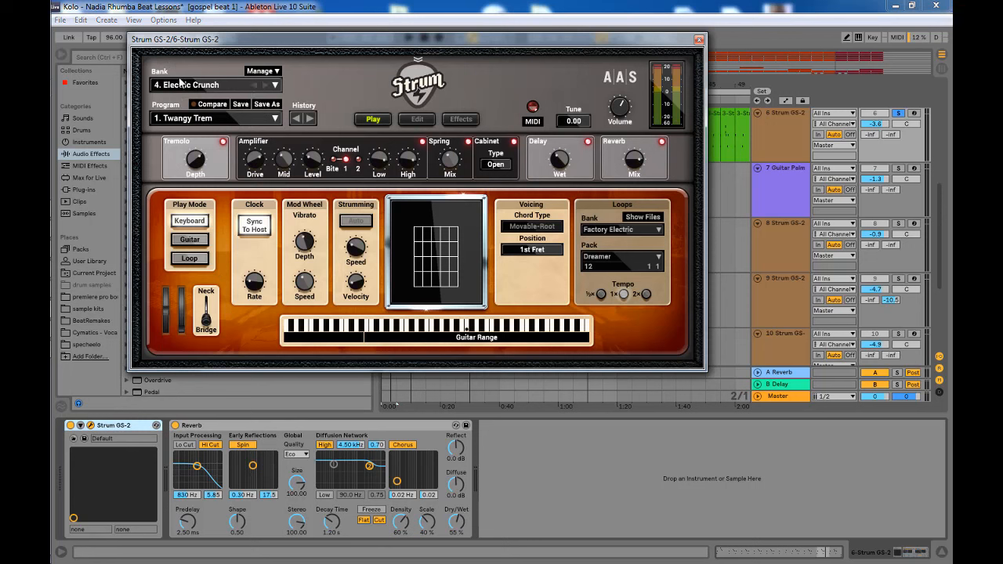
pyautogui.click(187, 86)
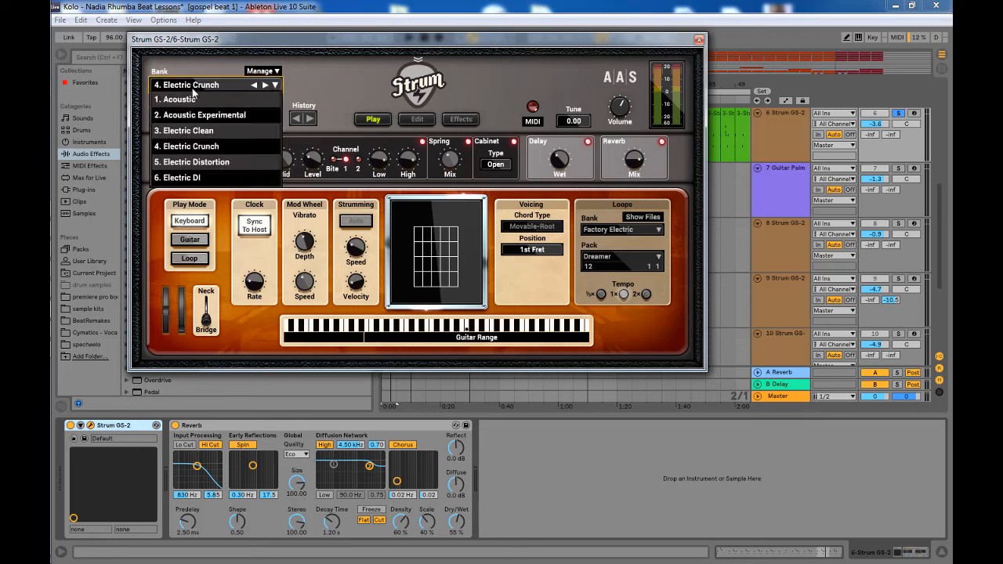
pyautogui.click(199, 83)
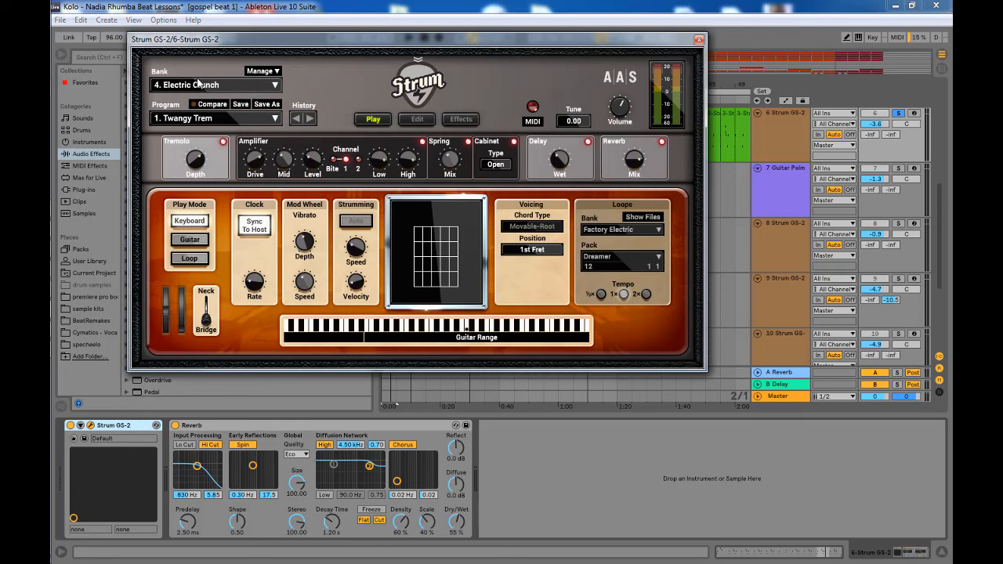
pyautogui.click(185, 119)
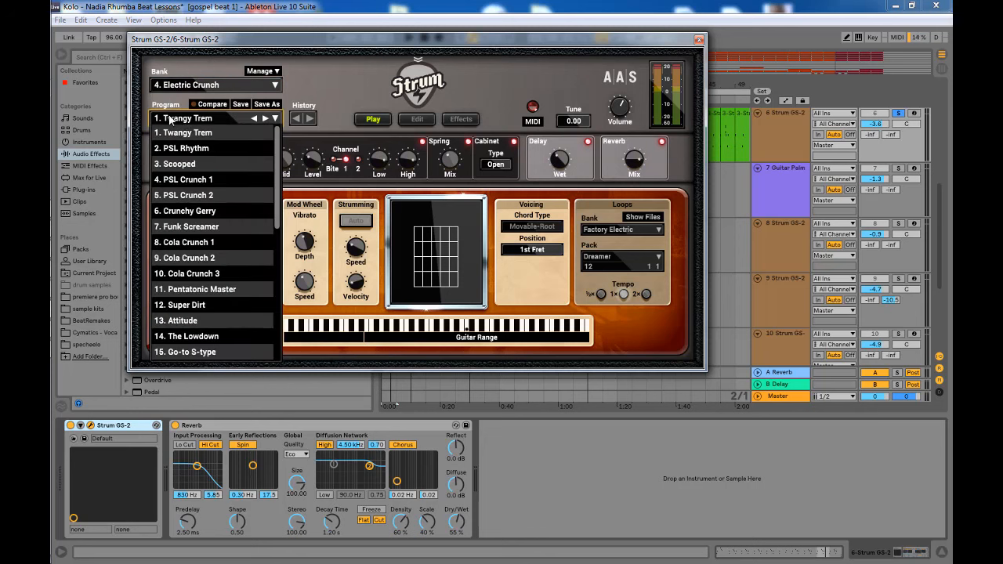
pyautogui.click(171, 105)
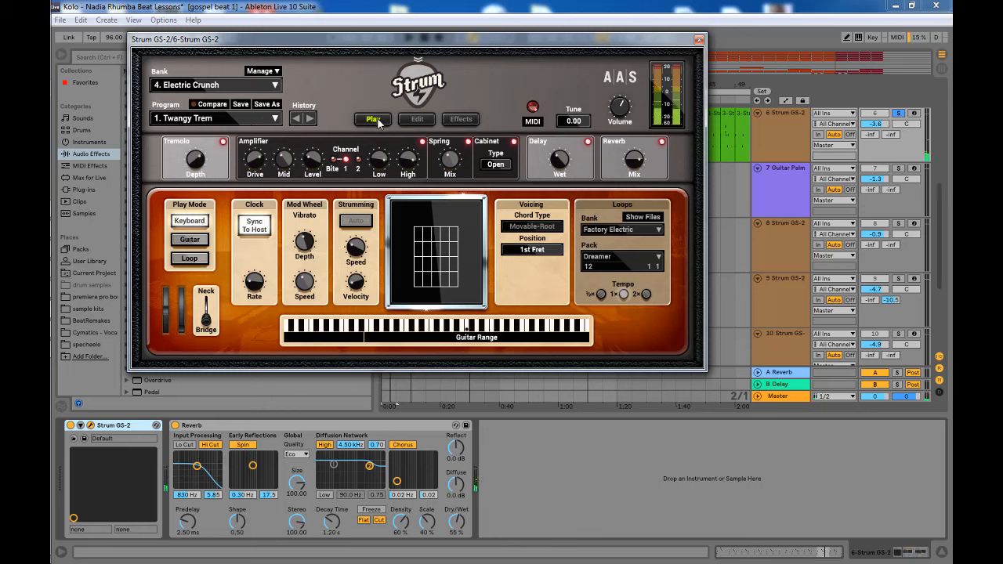
# Examine the Twangy Trem program's effects, string and pickup edit settings, and play settings, and close the Strum GS-2 window
pyautogui.click(464, 120)
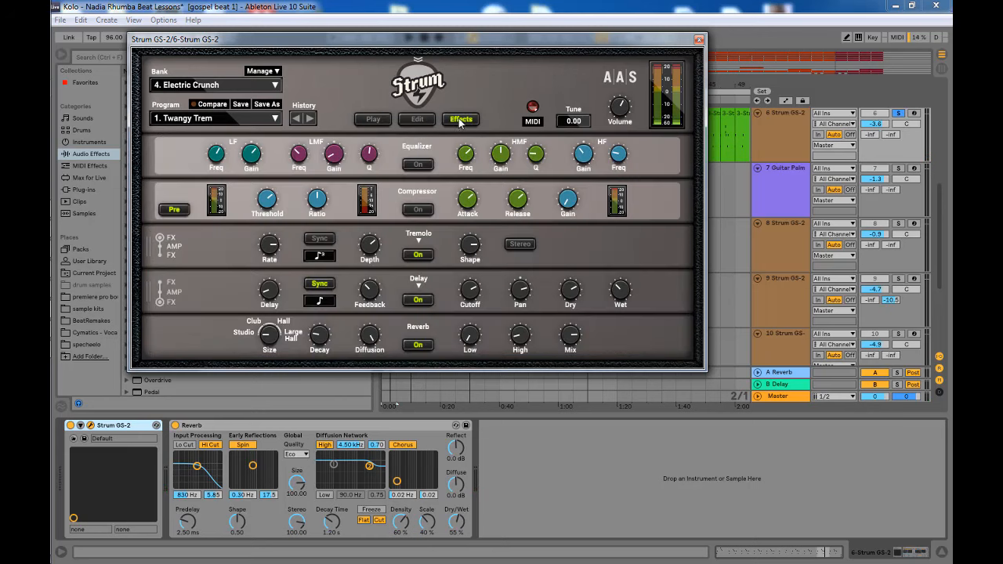
pyautogui.click(419, 120)
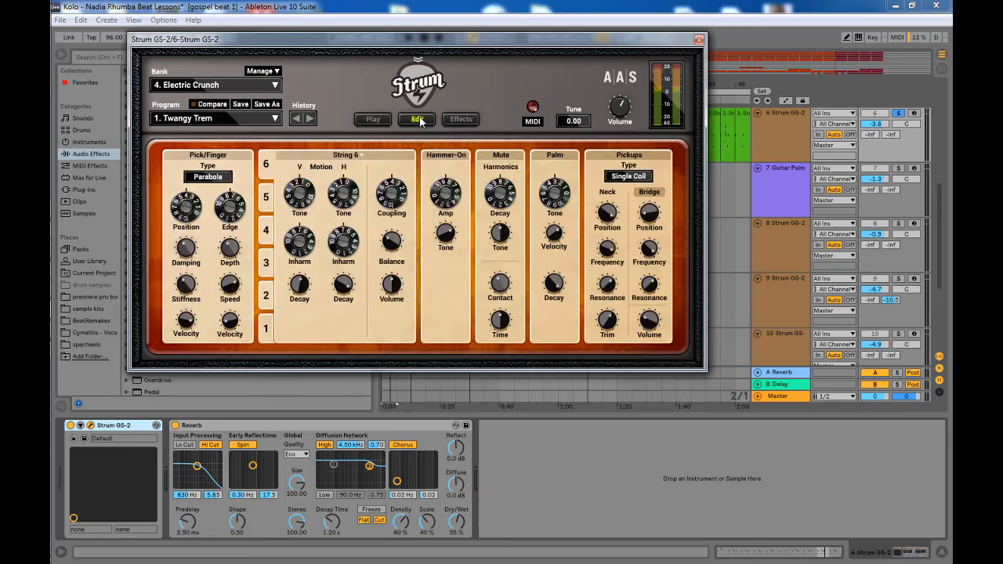
pyautogui.click(373, 121)
pyautogui.click(418, 122)
pyautogui.click(458, 122)
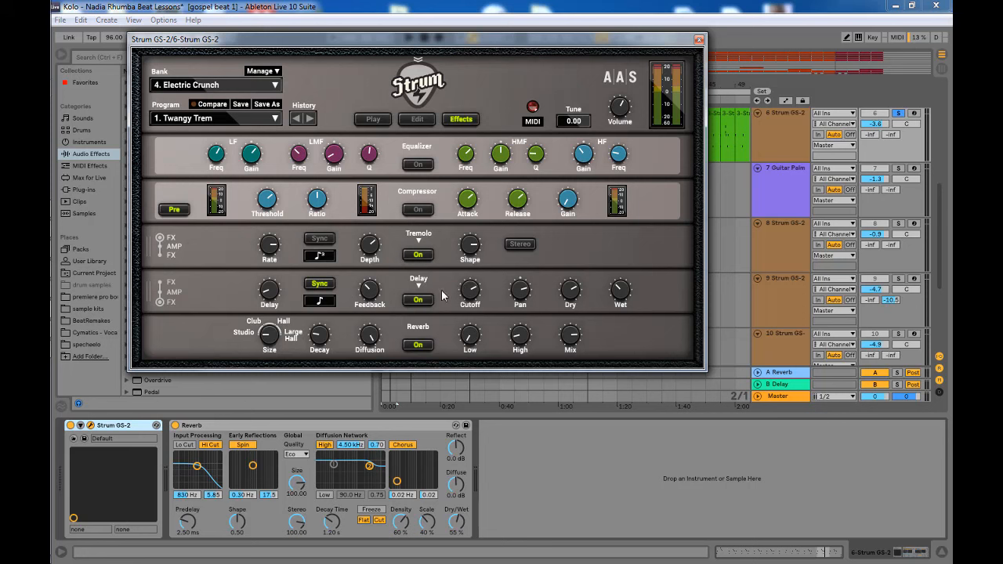
pyautogui.click(417, 120)
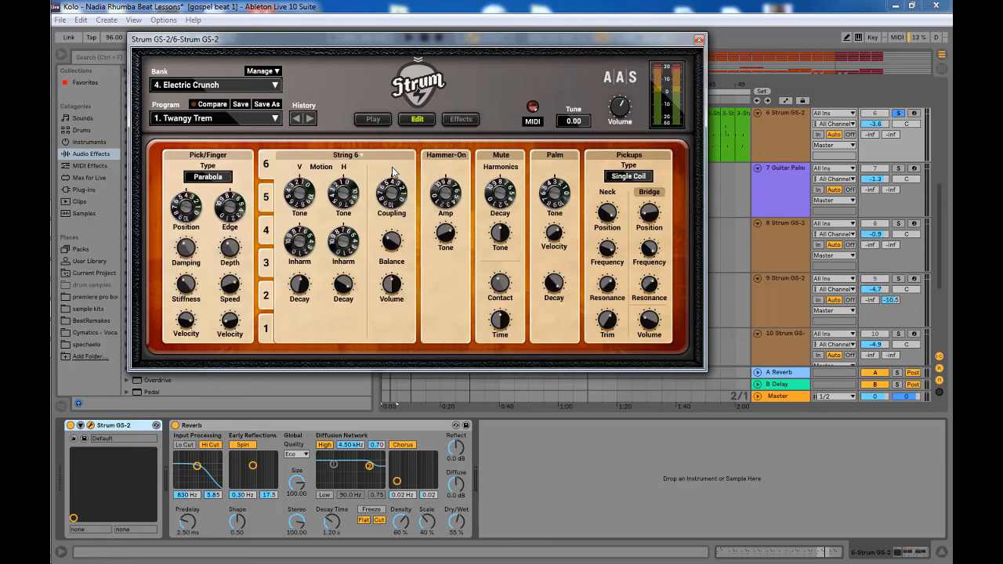
pyautogui.click(369, 120)
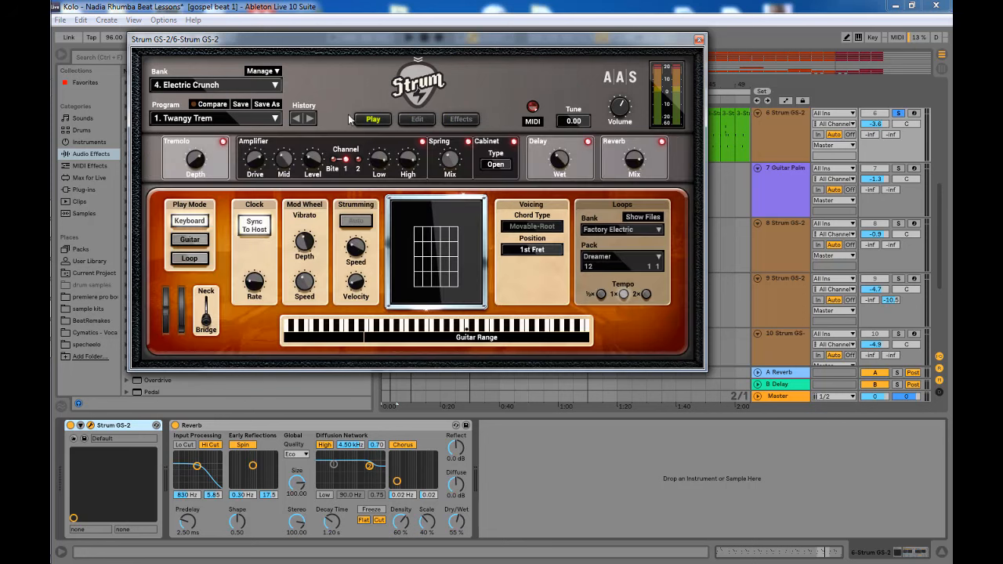
pyautogui.click(699, 40)
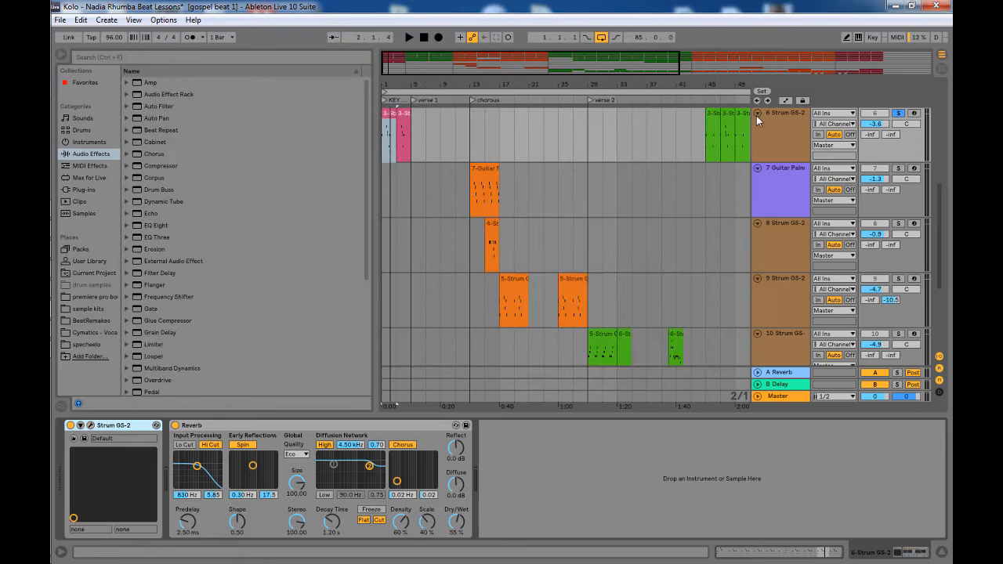
# Select track 6 Strum GS-2, hide the browser, and review the full arrangement from the lower guitar tracks up to the Drum Rack
pyautogui.click(784, 138)
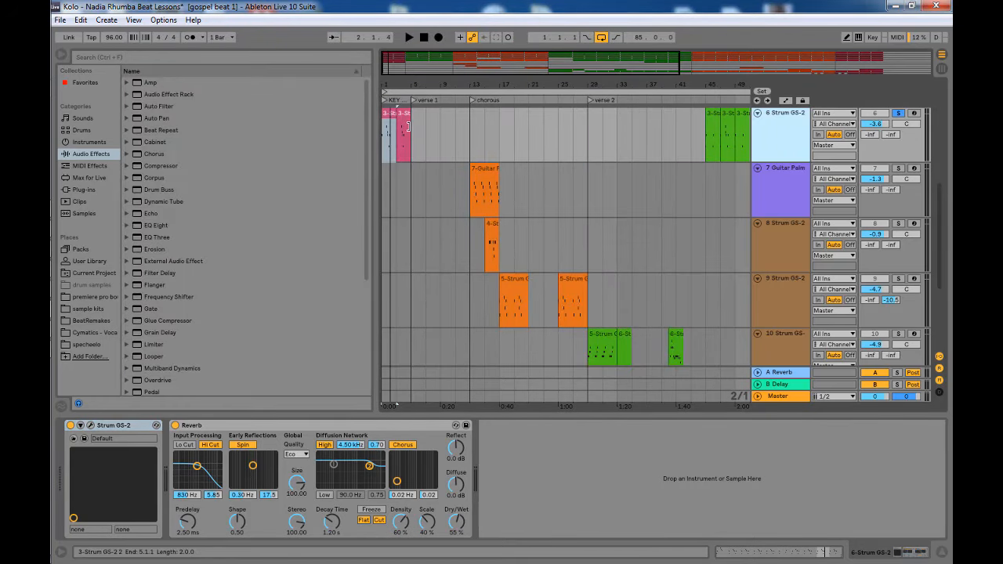
pyautogui.scroll(1, 450, 180)
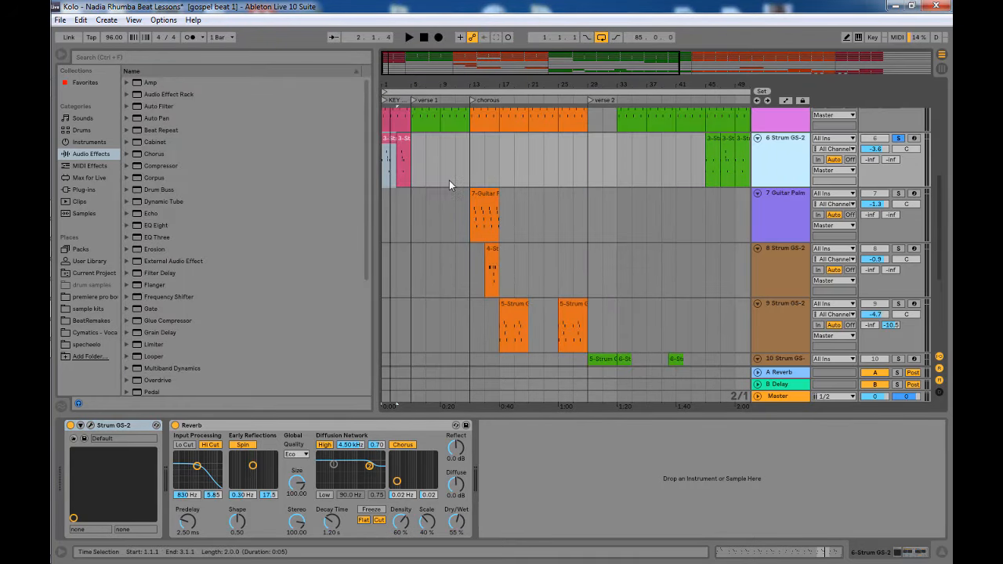
pyautogui.click(63, 57)
pyautogui.scroll(-5, 235, 200)
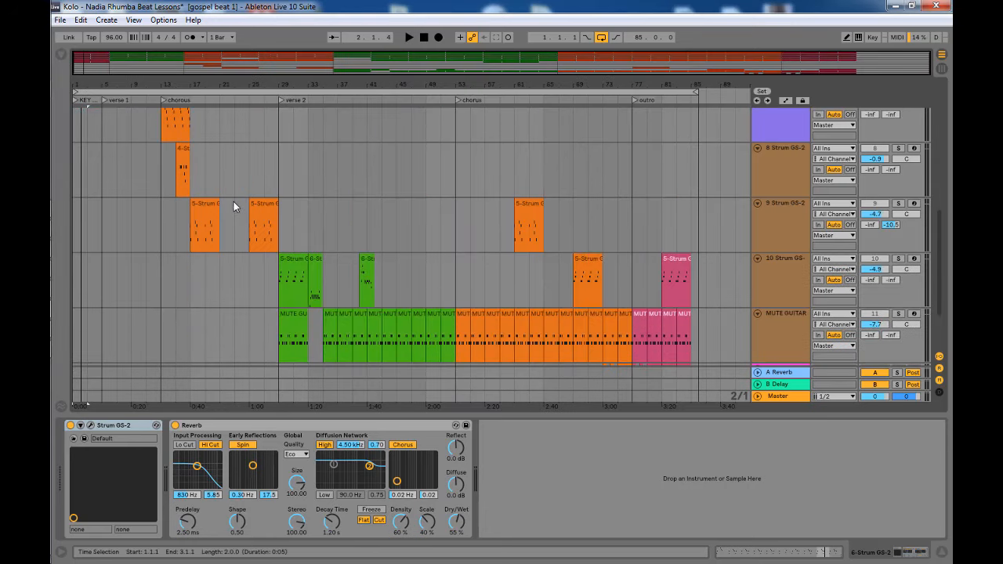
pyautogui.scroll(12, 247, 194)
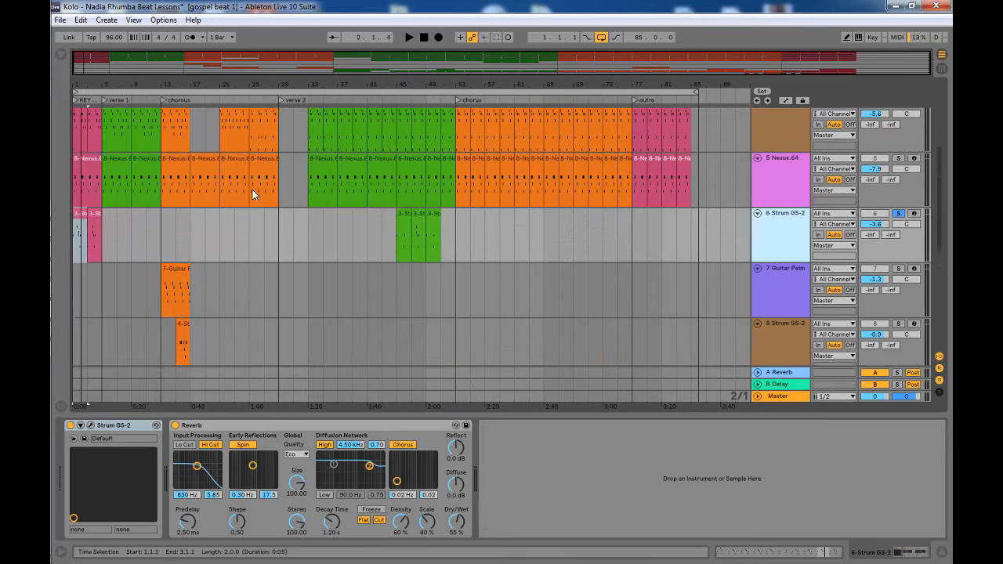
pyautogui.scroll(2, 253, 190)
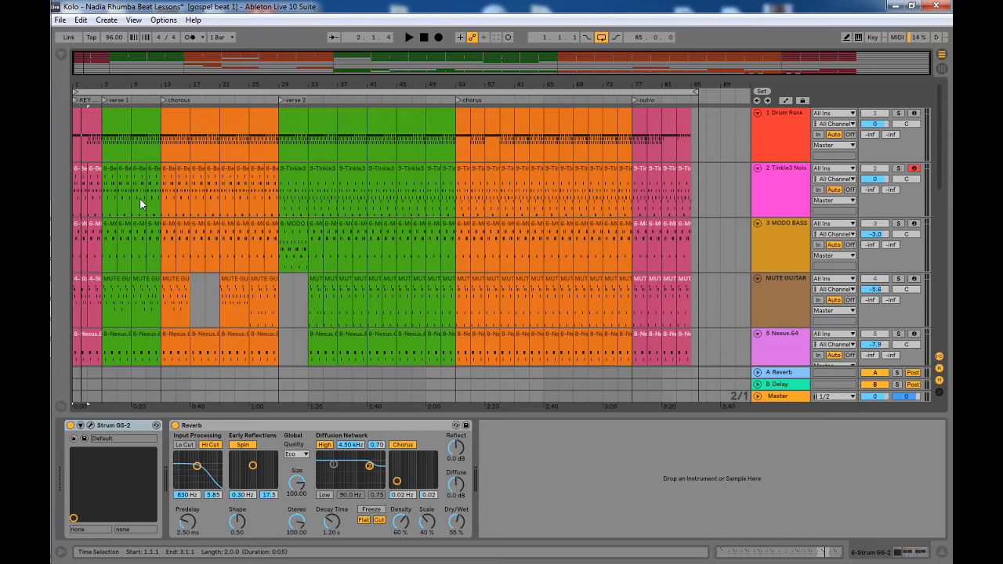
# Turn off track 6's solo, play the full mix from bar 1 into verse 1 with the device view hidden, and stop playback
pyautogui.click(76, 256)
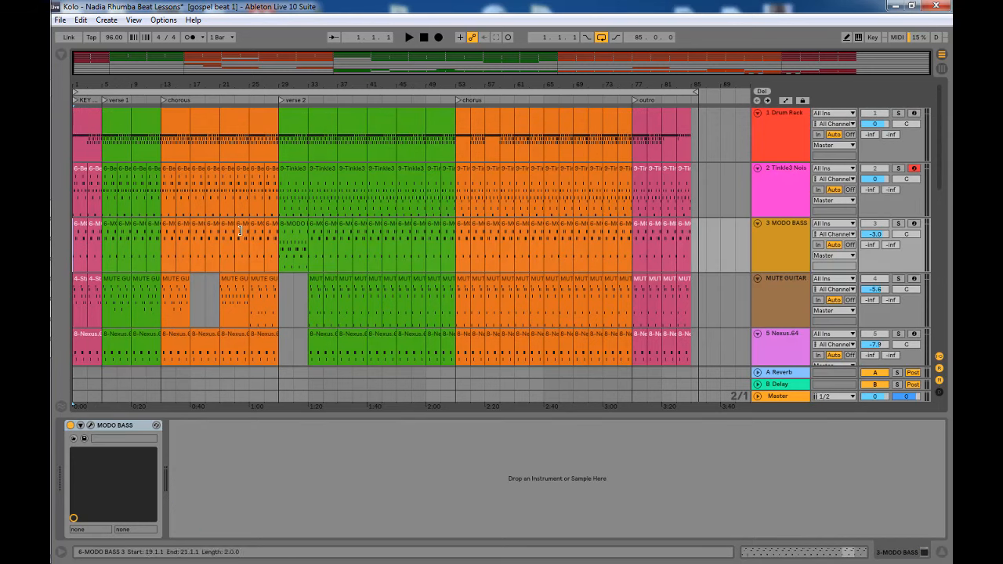
pyautogui.scroll(-1, 607, 206)
pyautogui.scroll(-4, 607, 207)
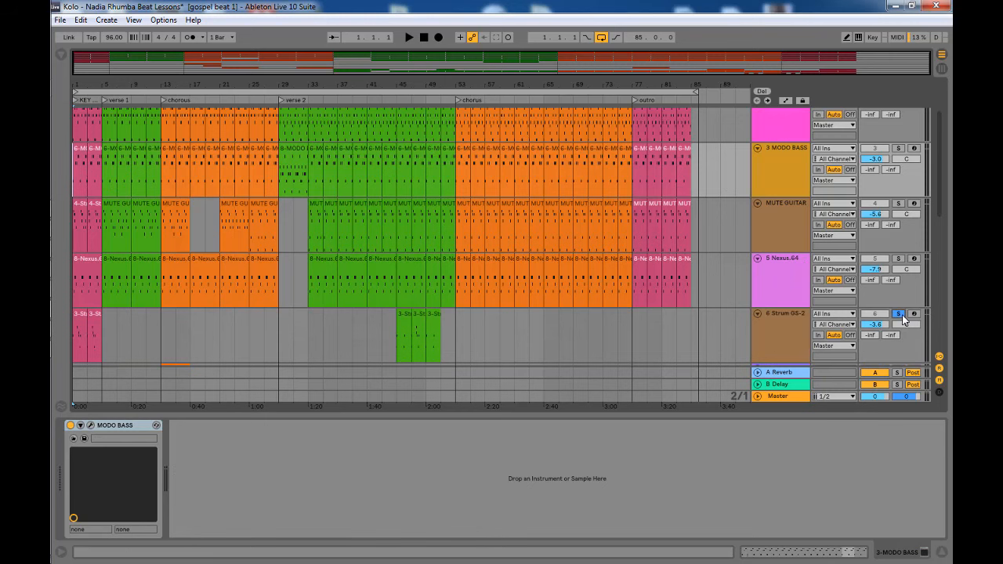
pyautogui.scroll(-4, 890, 297)
pyautogui.press('space')
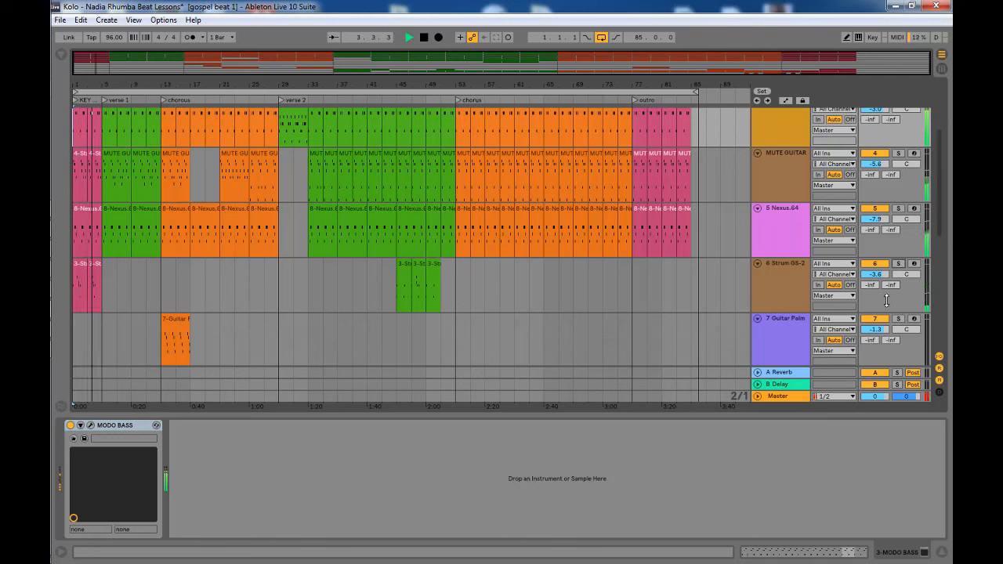
pyautogui.click(927, 552)
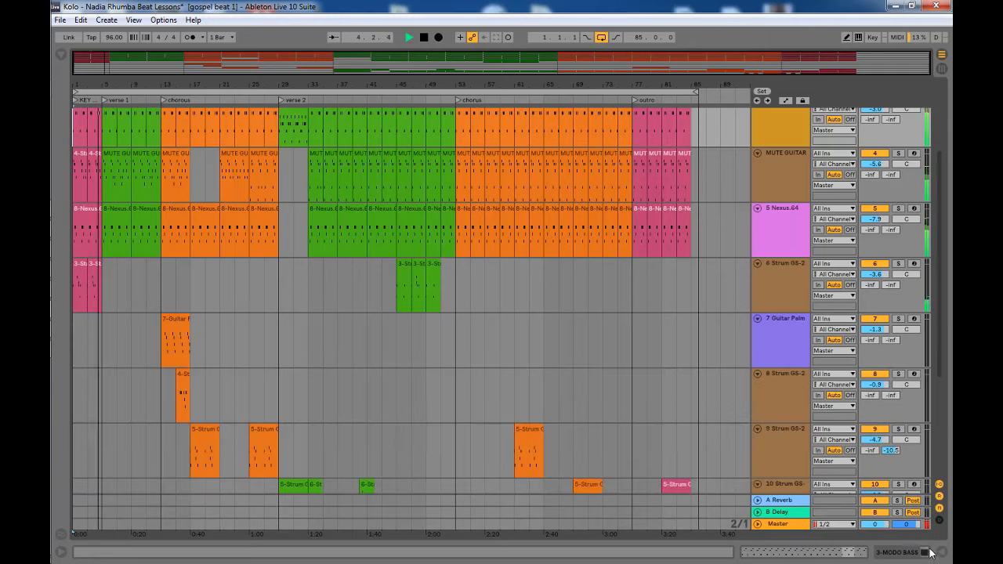
pyautogui.scroll(3, 446, 346)
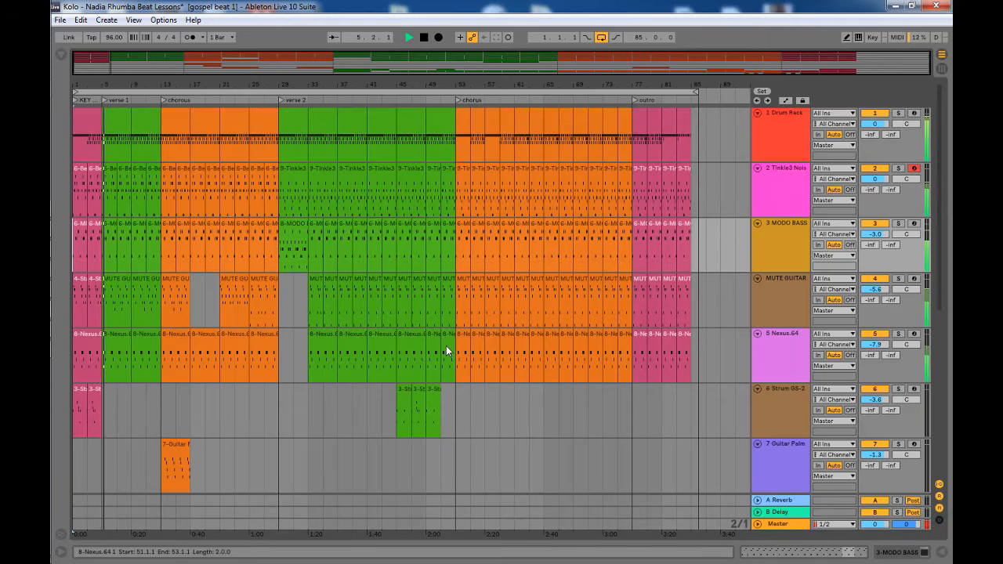
pyautogui.press('space')
# Select the Drum Rack's first verse 1 clip, bars 5 to 9, and review which instrument tracks play in verse 1
pyautogui.click(134, 124)
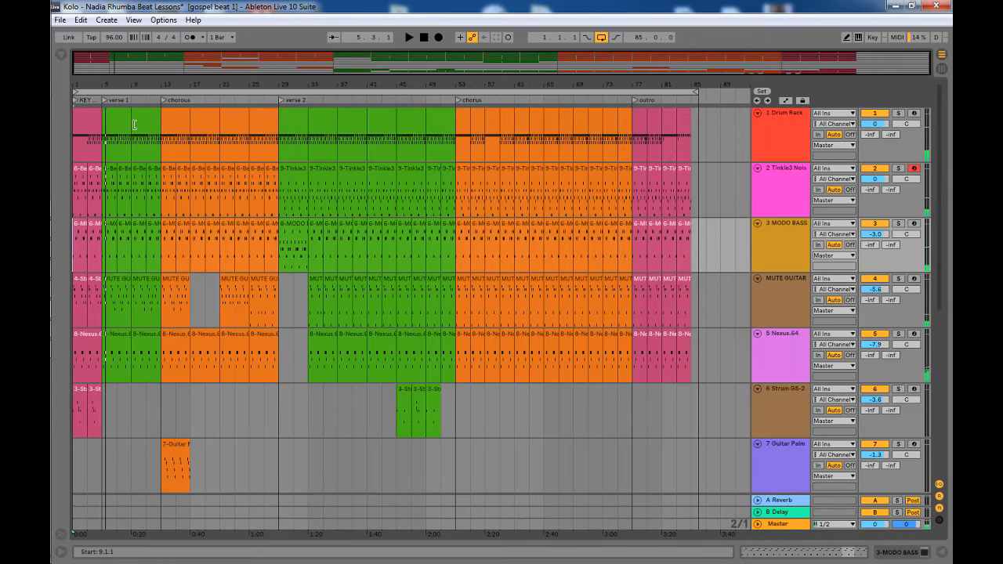
pyautogui.click(103, 123)
pyautogui.moveTo(103, 123); pyautogui.dragTo(130, 121)
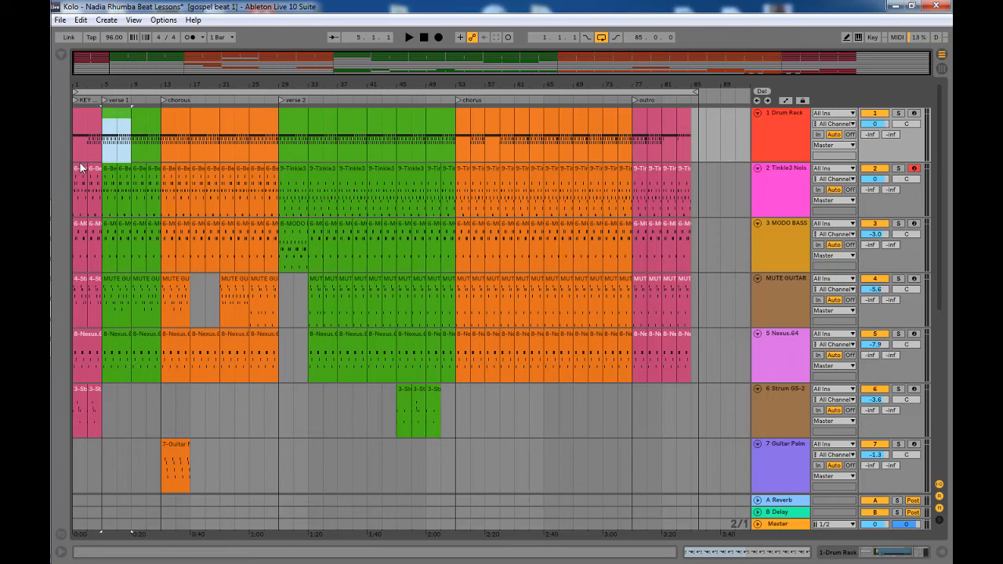
pyautogui.scroll(-4, 155, 241)
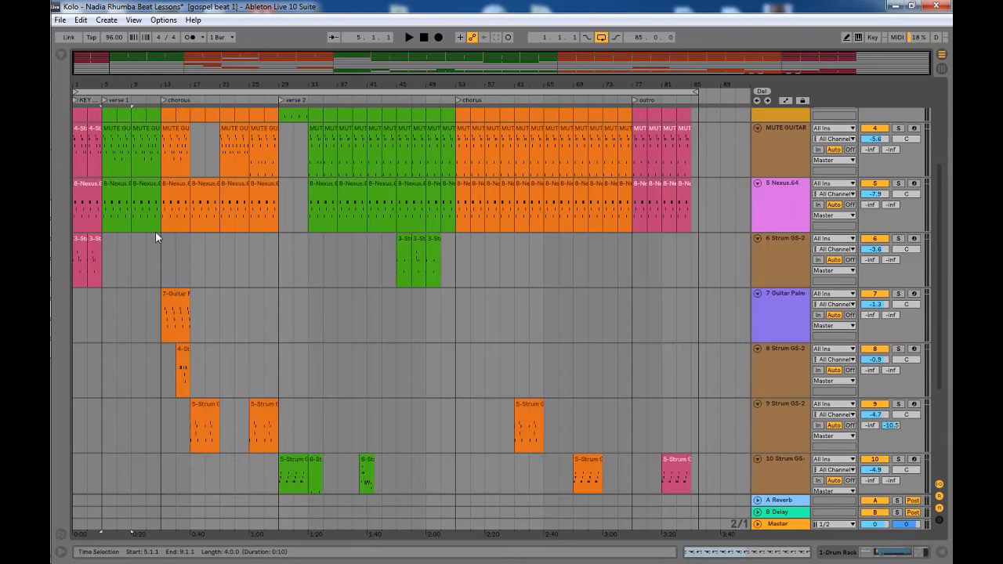
pyautogui.scroll(-2, 156, 231)
pyautogui.scroll(5, 180, 296)
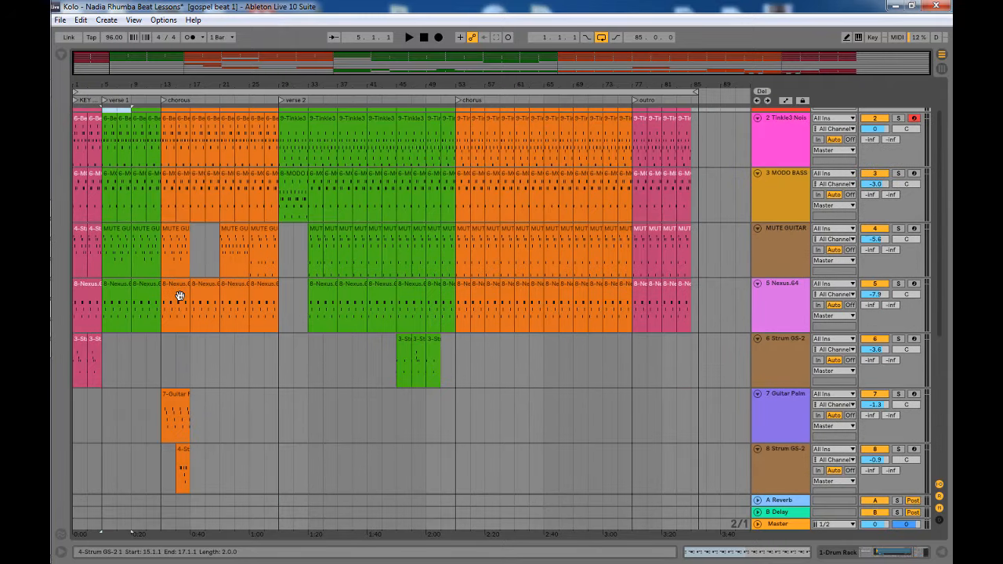
pyautogui.scroll(2, 180, 296)
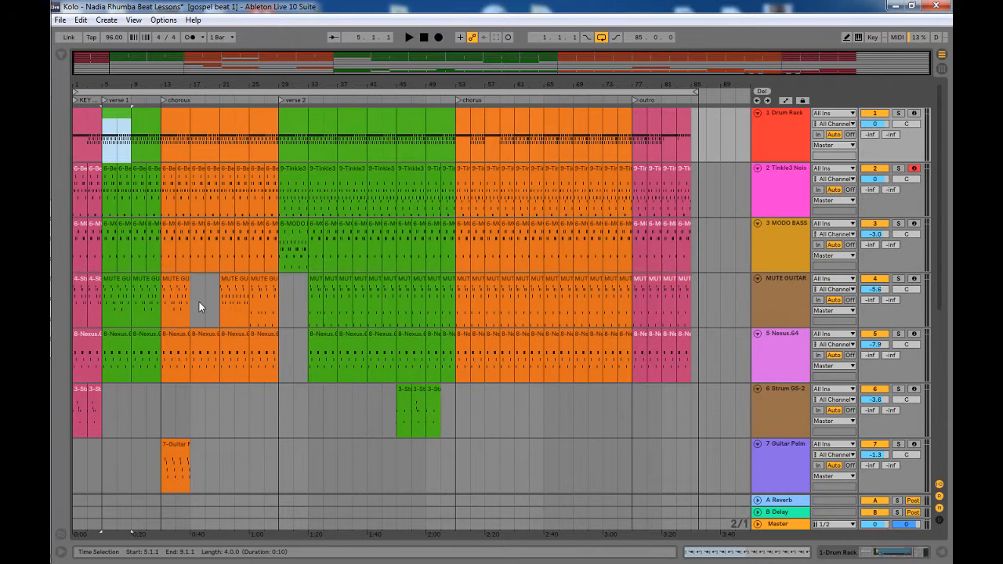
pyautogui.scroll(-2, 199, 302)
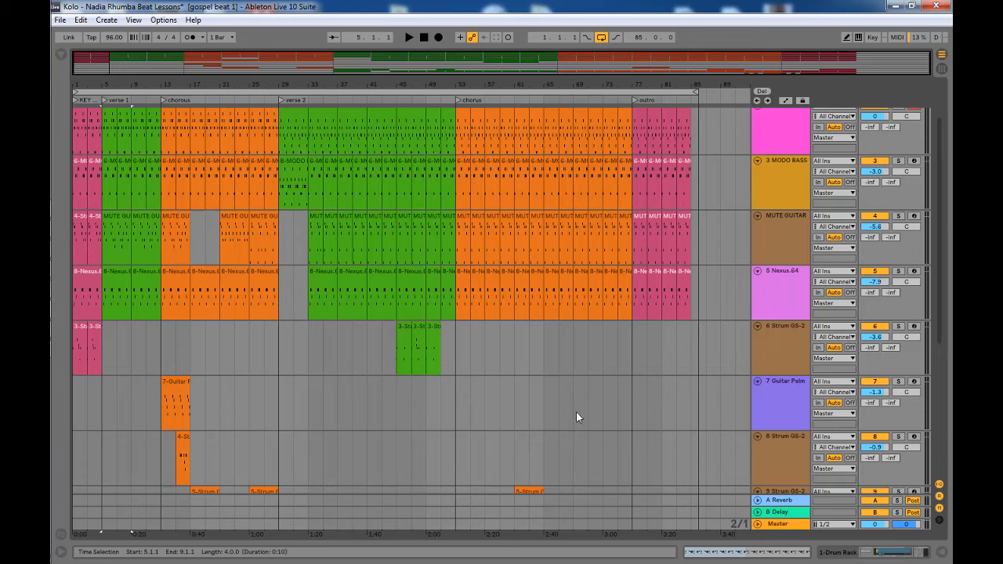
pyautogui.scroll(2, 165, 314)
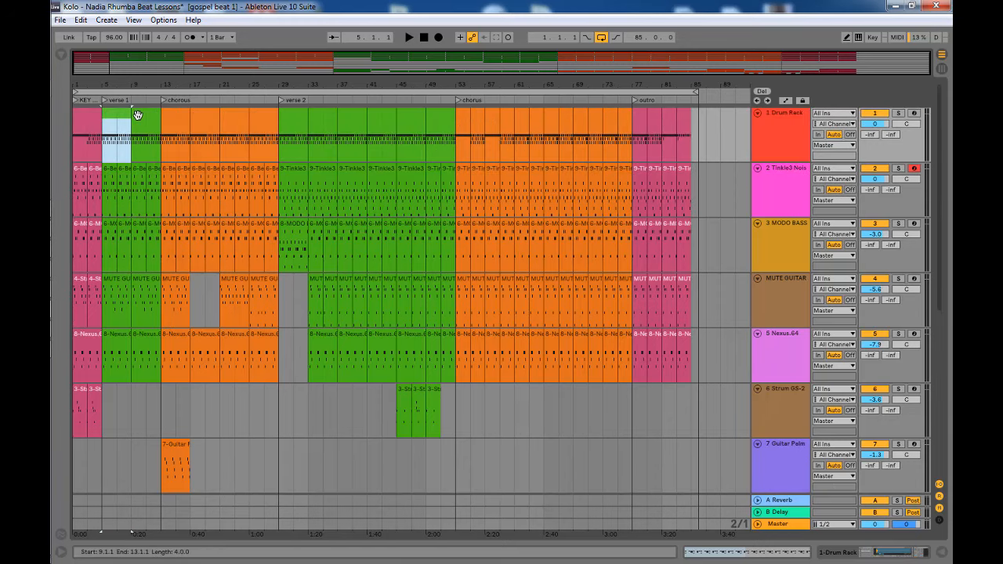
# Select the verse 1 clips starting at bar 9 on the Tinkle3 and MODO BASS tracks one after the other
pyautogui.click(155, 179)
pyautogui.click(136, 188)
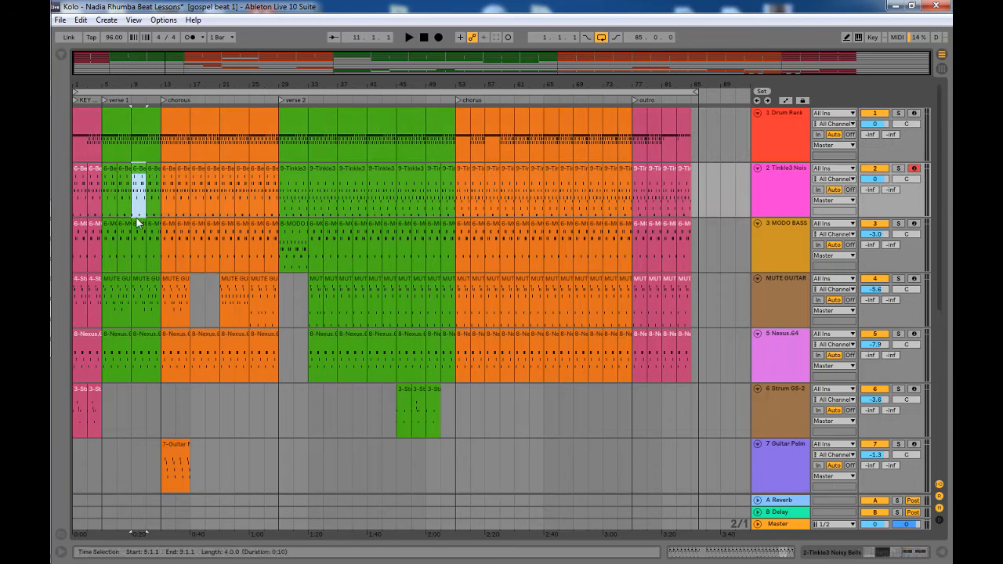
pyautogui.click(135, 237)
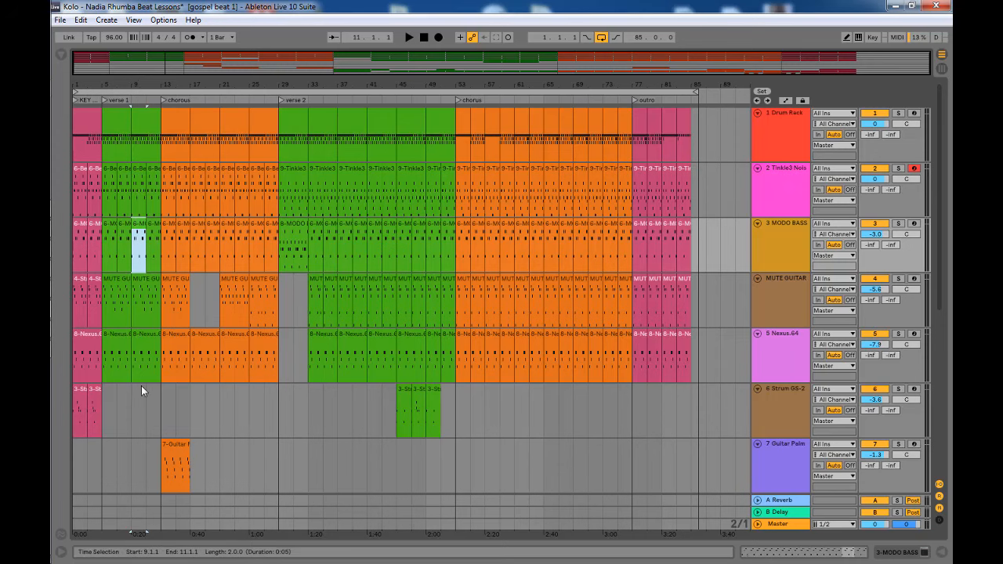
pyautogui.scroll(-3, 235, 297)
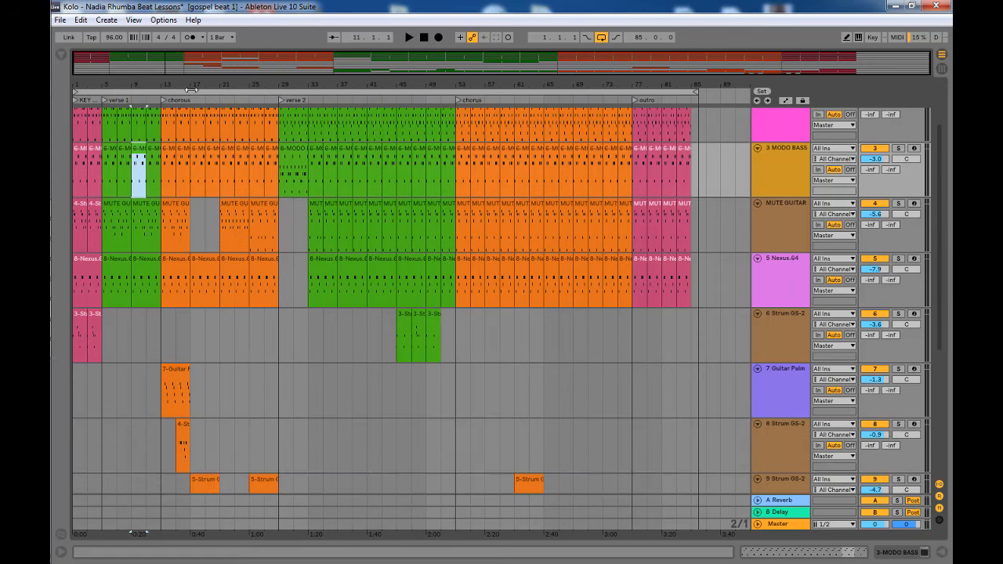
# Solo track 7 Guitar Palm and open its chorus clip at bar 13 in the note editor
pyautogui.click(171, 370)
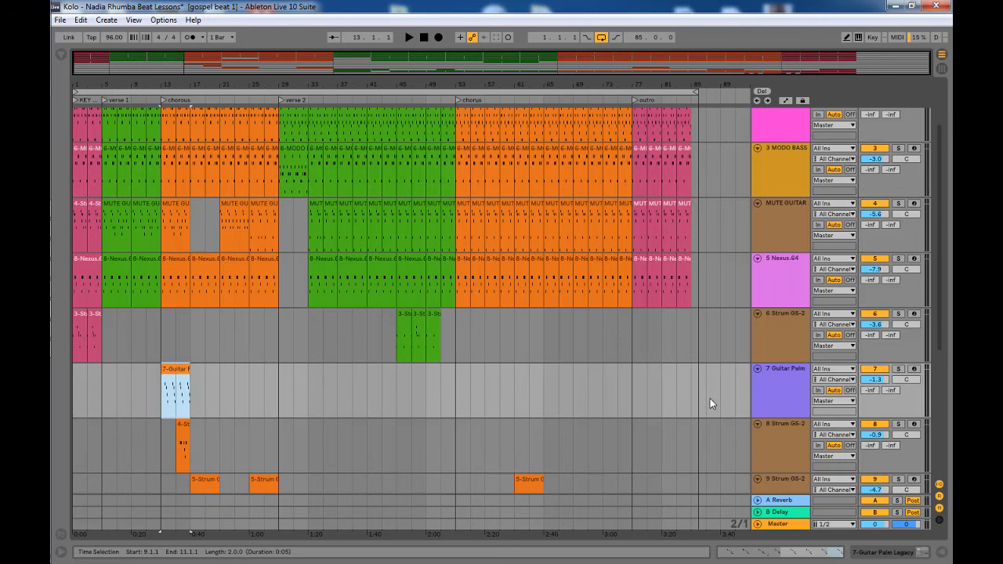
pyautogui.click(779, 400)
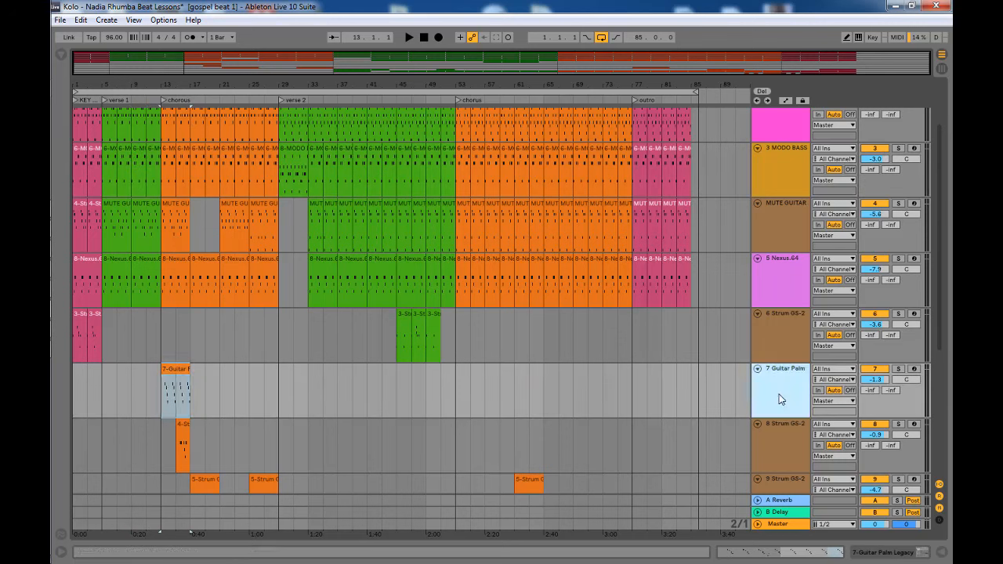
pyautogui.click(899, 369)
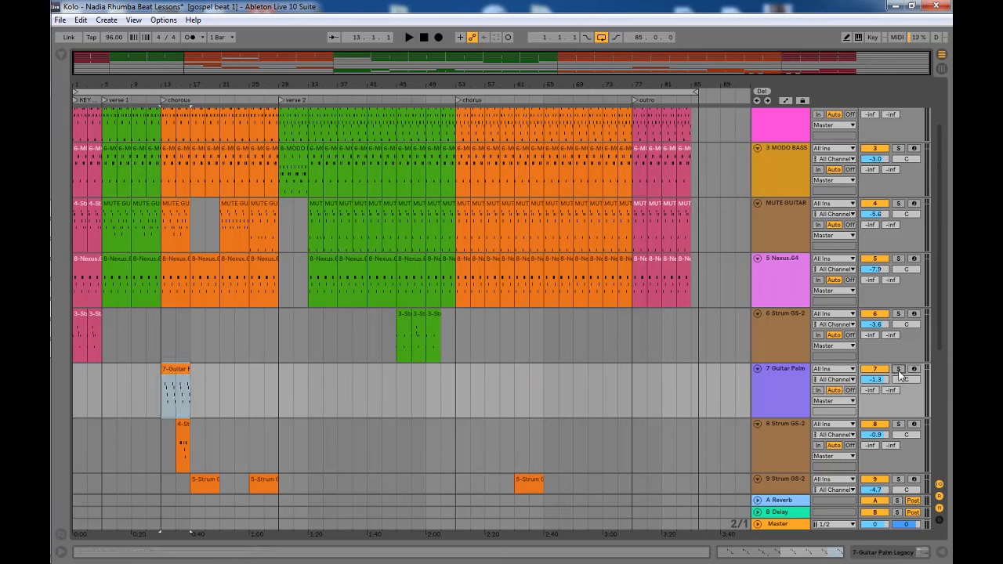
pyautogui.doubleClick(175, 386)
pyautogui.scroll(1, 305, 199)
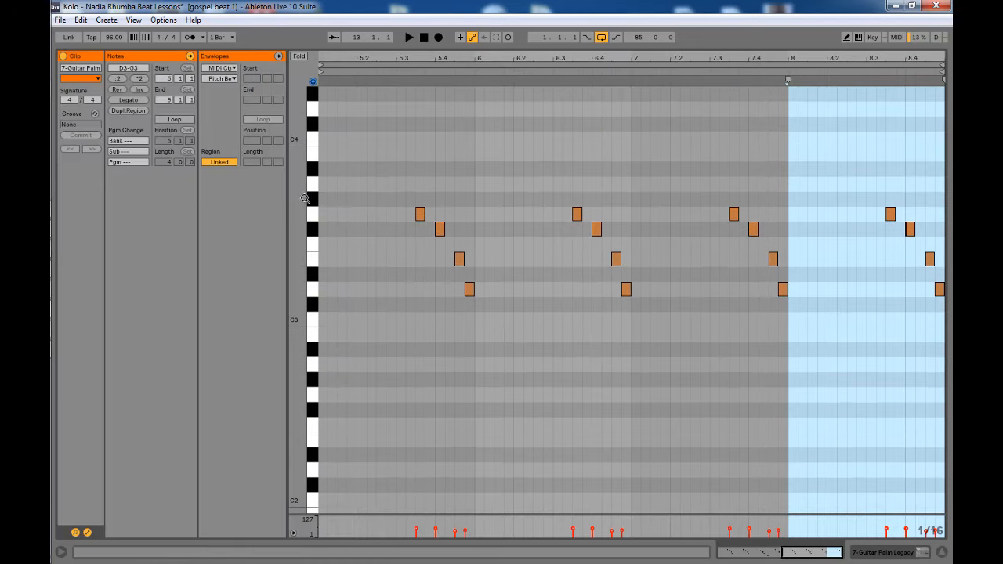
pyautogui.scroll(2, 298, 187)
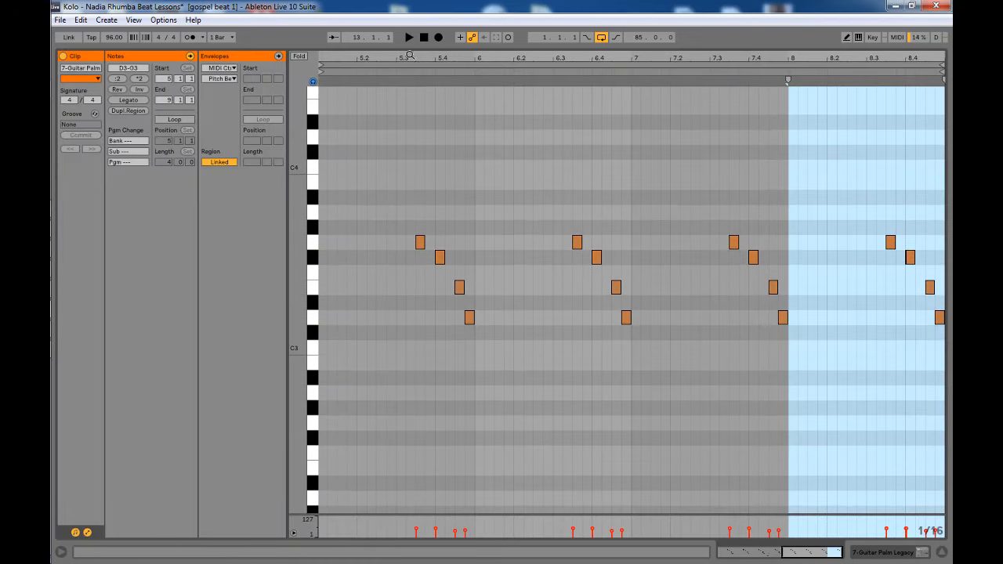
# Enlarge the clip's descending G, F, E, D notes, play them, and stop playback
pyautogui.moveTo(409, 56); pyautogui.dragTo(437, 82)
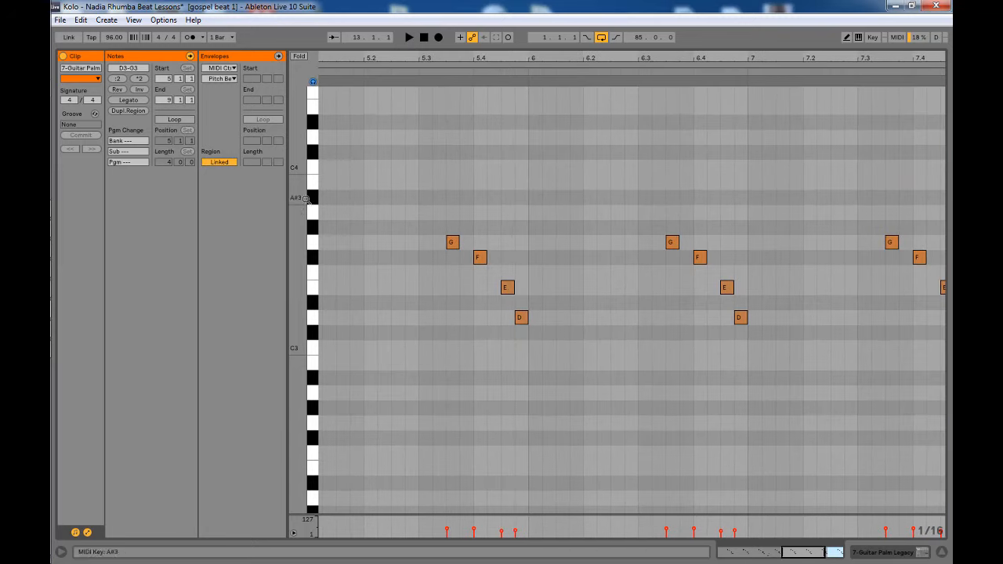
pyautogui.scroll(1, 302, 202)
pyautogui.scroll(-1, 433, 165)
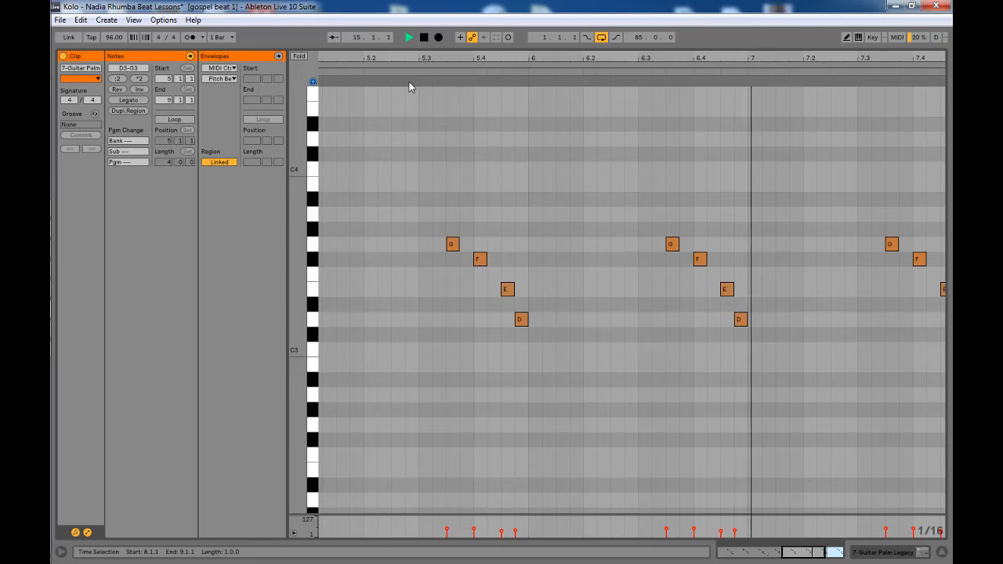
pyautogui.moveTo(450, 54)
pyautogui.mouseDown()
pyautogui.moveTo(476, 35)
pyautogui.moveTo(451, 42)
pyautogui.moveTo(455, 59)
pyautogui.mouseUp()
pyautogui.press('space')
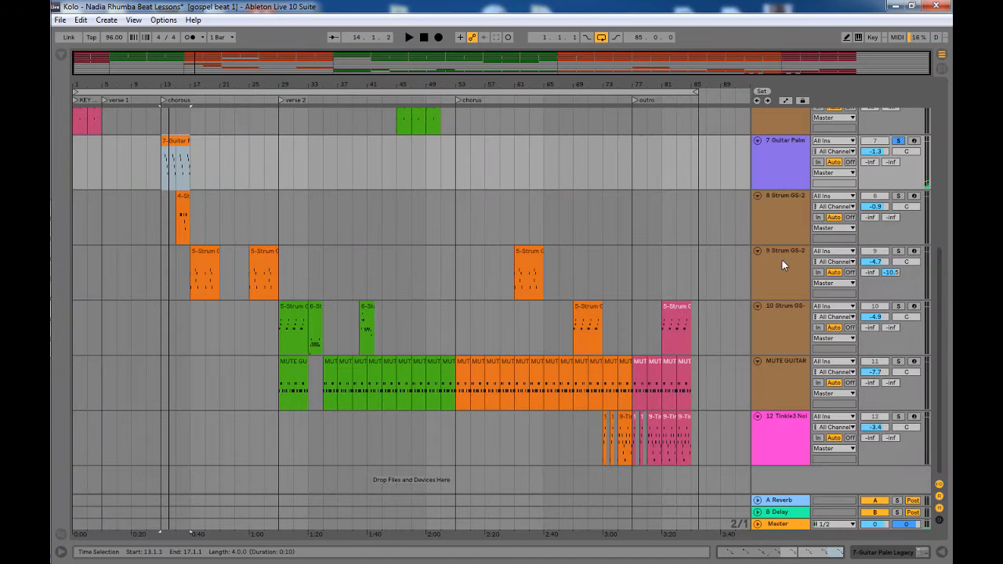
# Show track 7's Guitar Palm Legacy device and locate its preset in the browser under Sounds, Guitar & Plucked
pyautogui.click(768, 164)
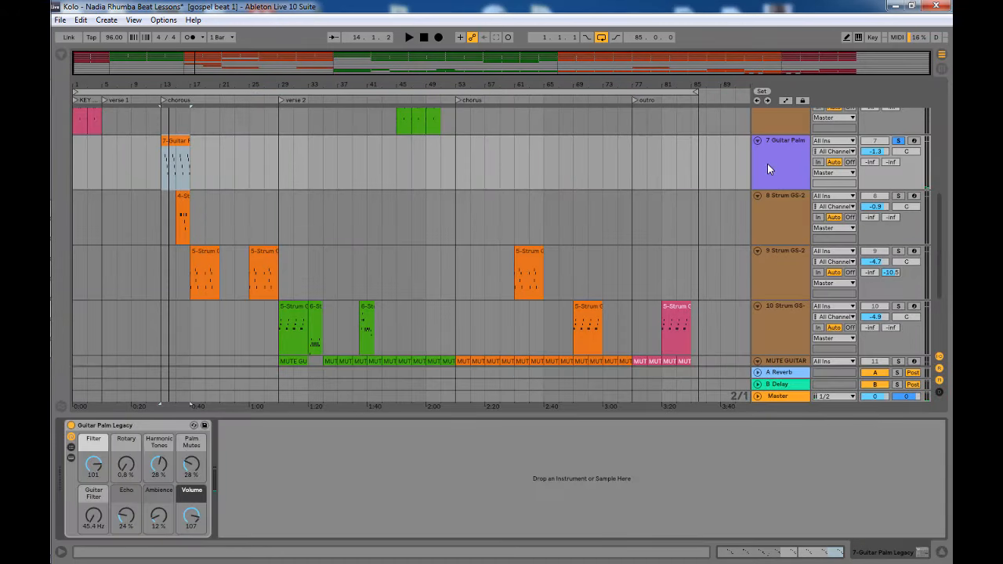
pyautogui.click(136, 425)
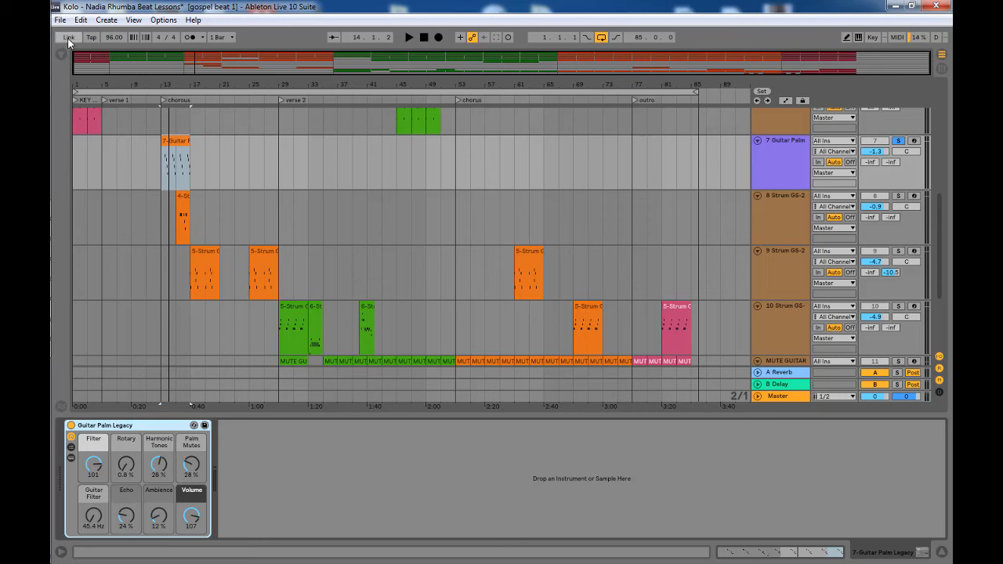
pyautogui.click(194, 425)
pyautogui.click(78, 121)
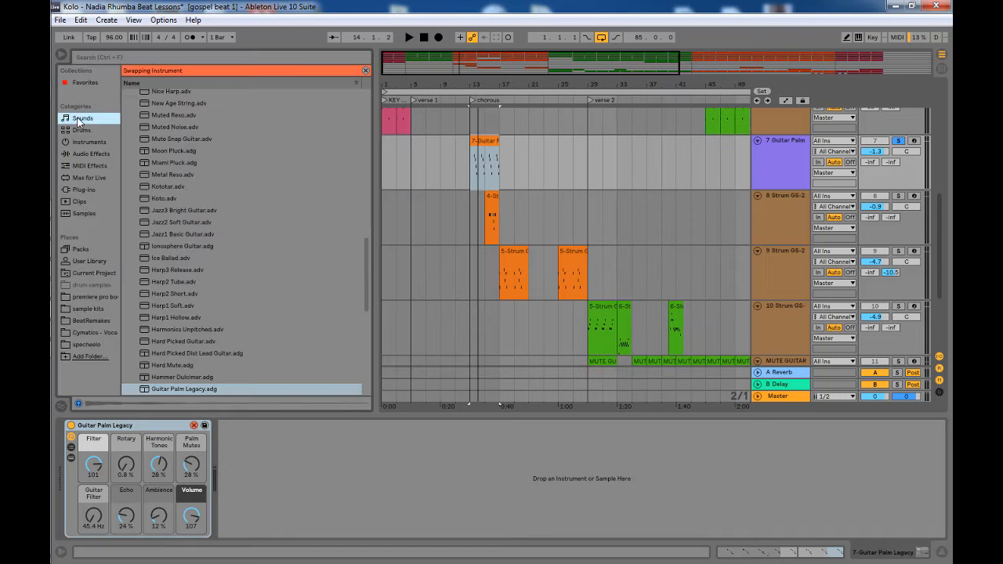
pyautogui.moveTo(368, 254); pyautogui.dragTo(372, 138)
pyautogui.scroll(2, 213, 150)
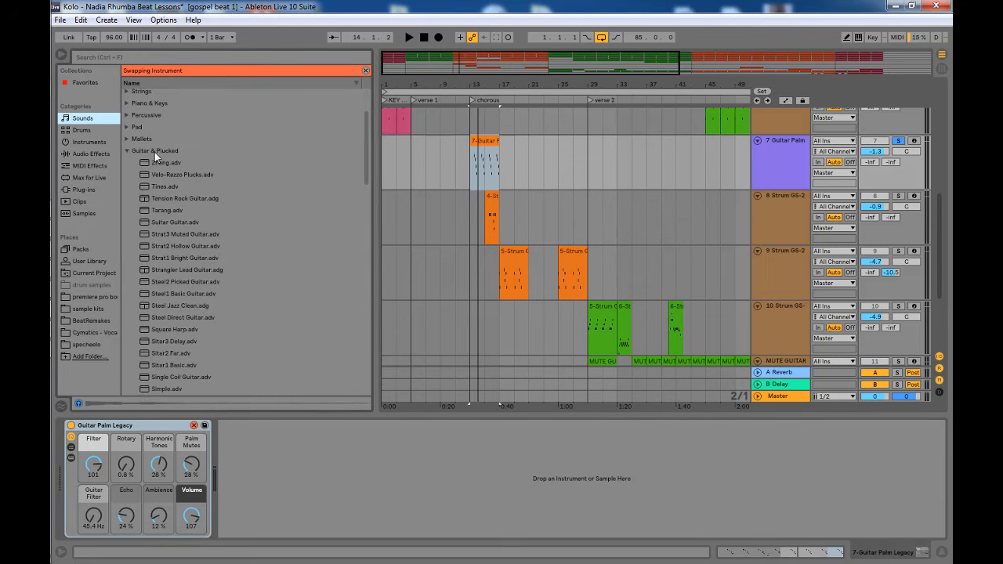
pyautogui.moveTo(367, 125); pyautogui.dragTo(367, 271)
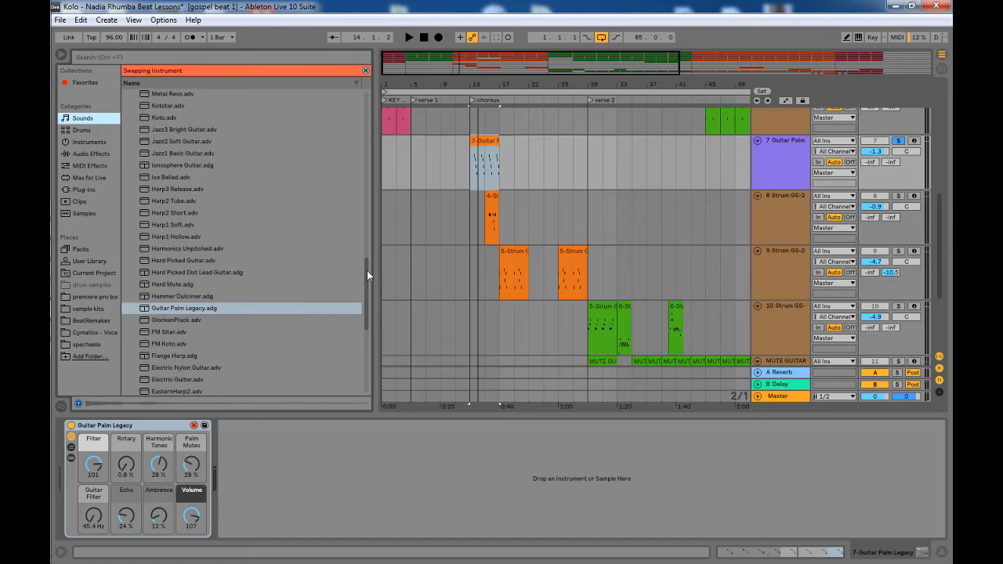
pyautogui.click(170, 312)
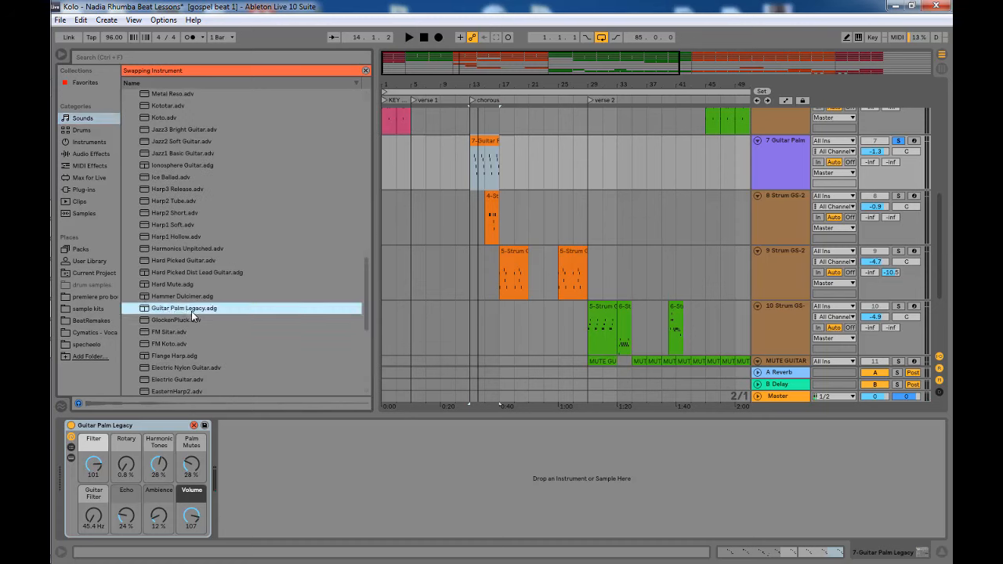
# Play track 7's soloed Guitar Palm clip from bar 13 and stop playback
pyautogui.click(472, 174)
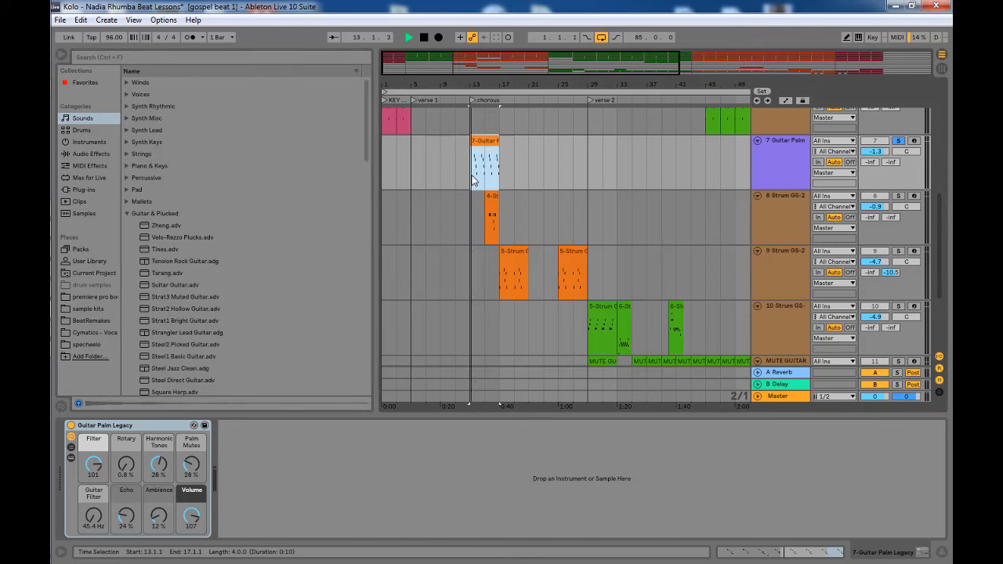
pyautogui.press('space')
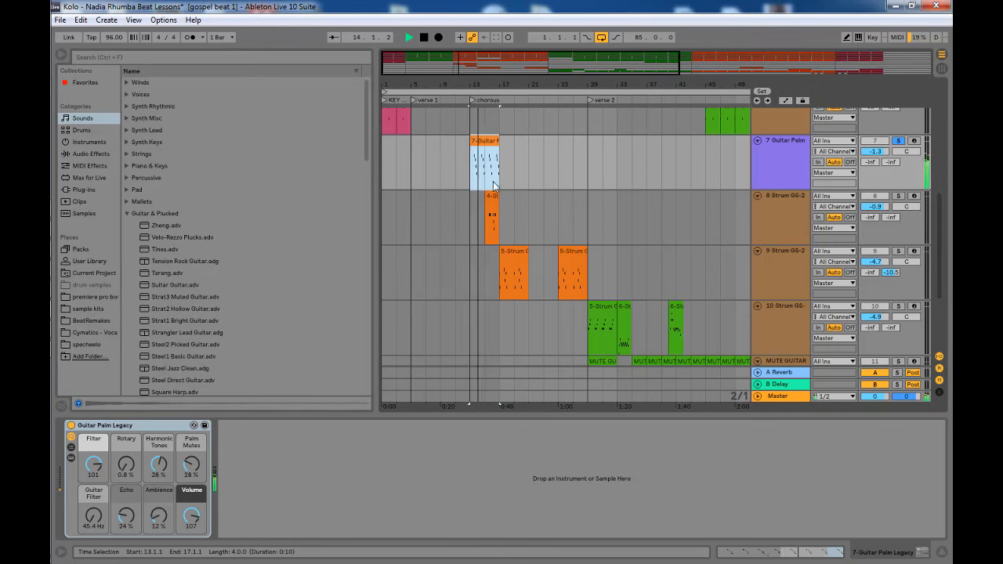
pyautogui.press('space')
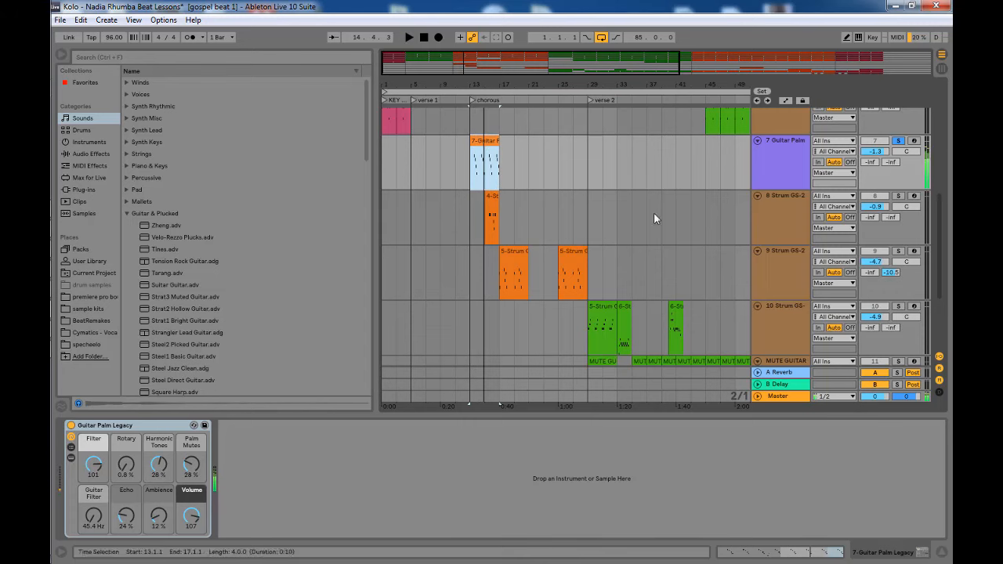
# Solo track 8 Strum GS-2 and open its chorus clip at bar 15 in the note editor
pyautogui.click(792, 215)
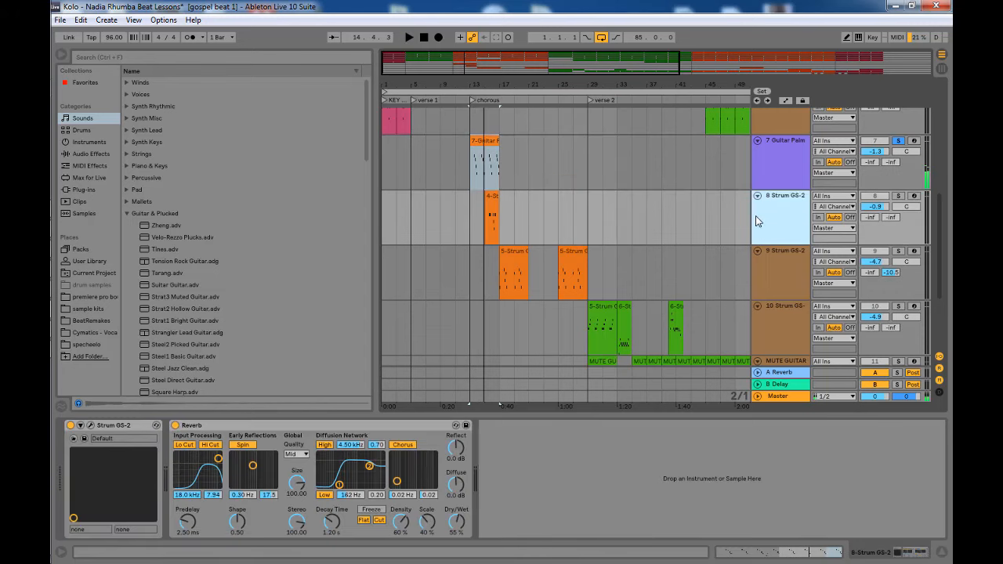
pyautogui.click(898, 195)
pyautogui.doubleClick(493, 206)
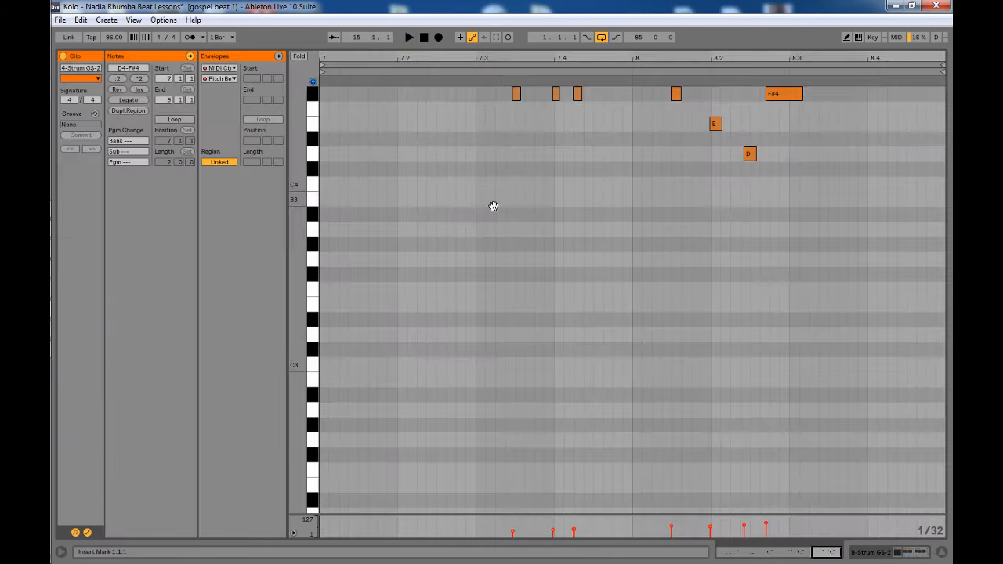
pyautogui.scroll(5, 596, 234)
# Play track 8's soloed clip, enlarge its F#, E and D notes, and stop playback
pyautogui.press('space')
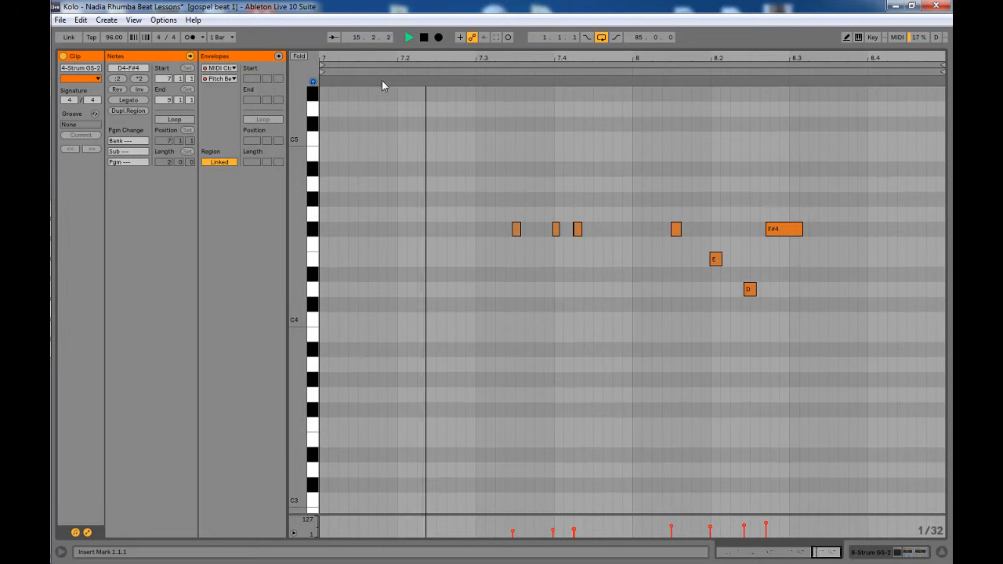
pyautogui.moveTo(693, 57); pyautogui.dragTo(693, 90)
pyautogui.press('space')
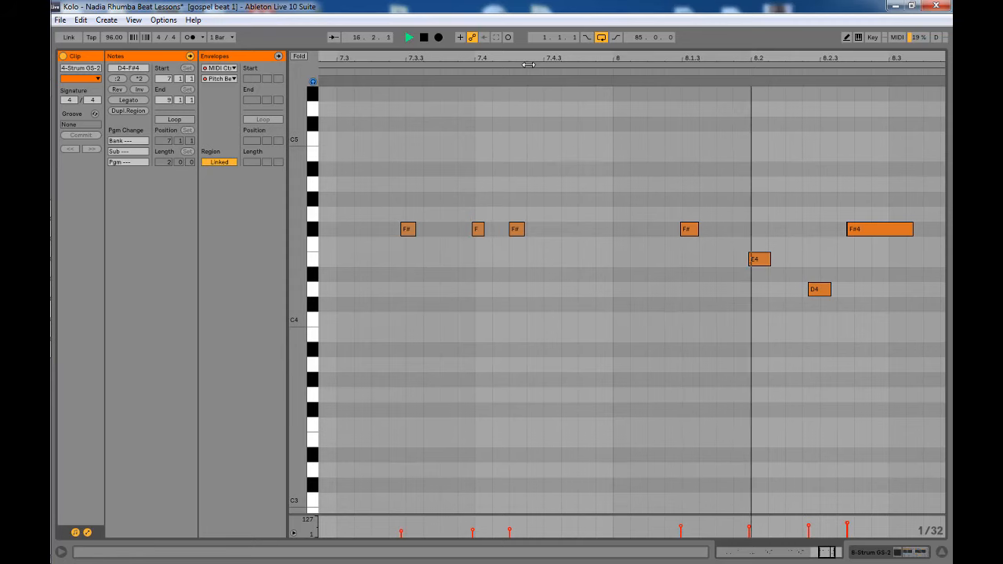
pyautogui.press('space')
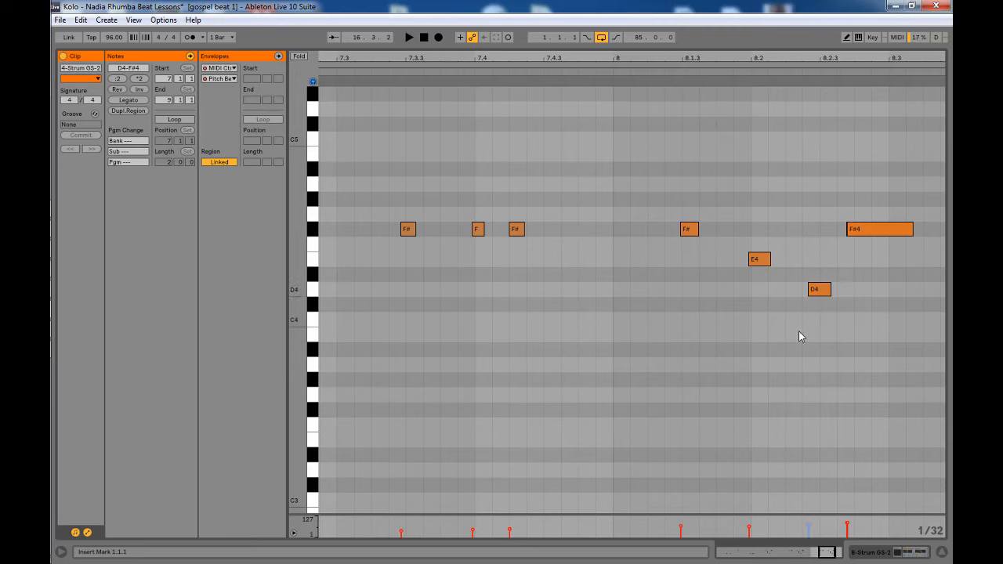
# Show only the clip's envelope view and inspect the MIDI Ctrl Pitch Bend envelope over its last note
pyautogui.click(87, 532)
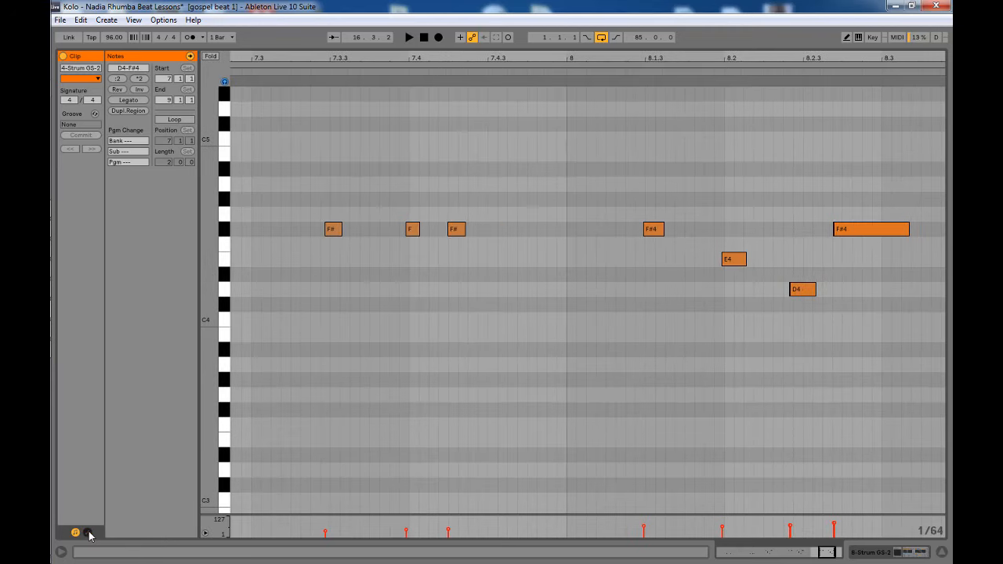
pyautogui.click(87, 532)
pyautogui.click(76, 532)
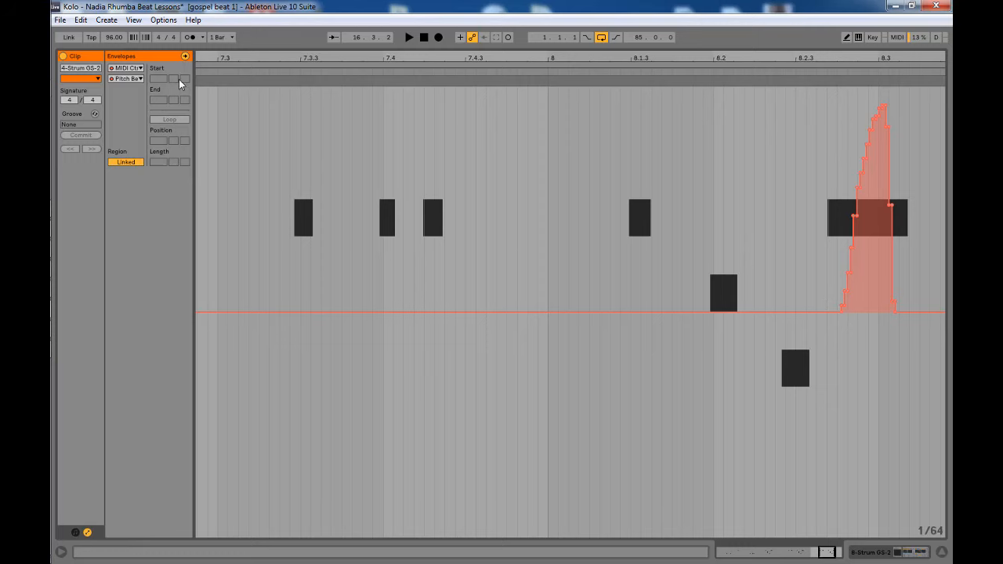
pyautogui.click(119, 71)
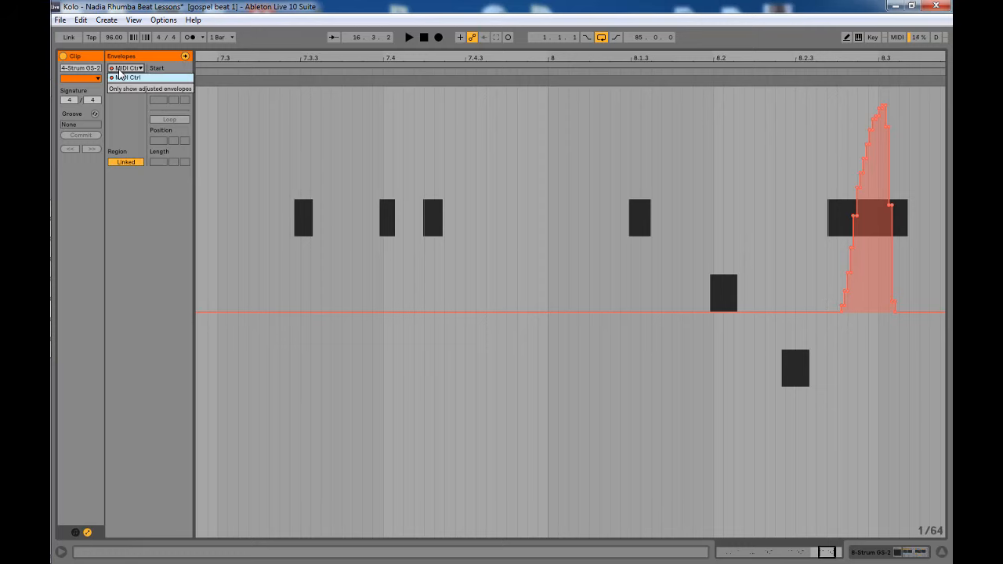
pyautogui.click(120, 86)
pyautogui.click(120, 86)
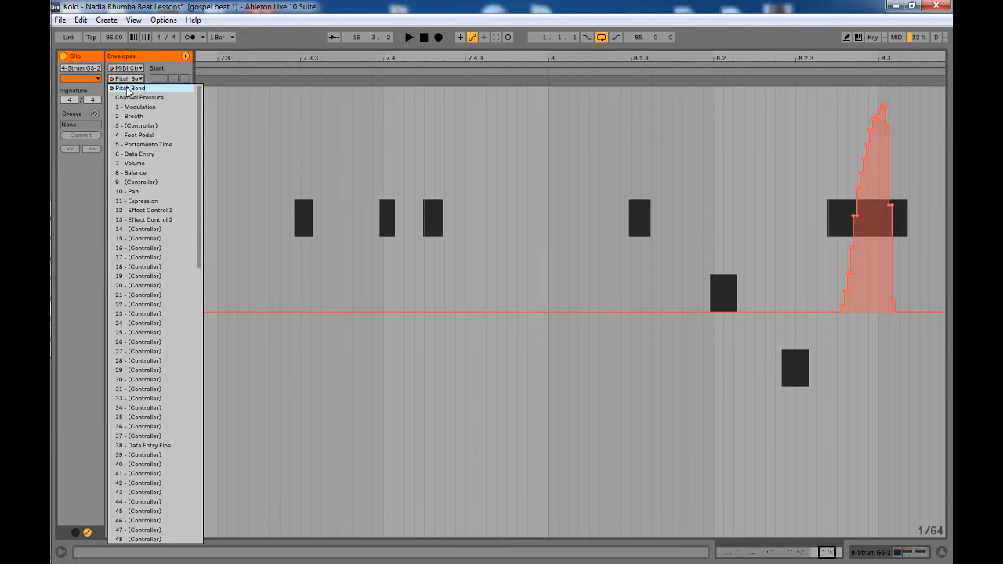
pyautogui.click(124, 86)
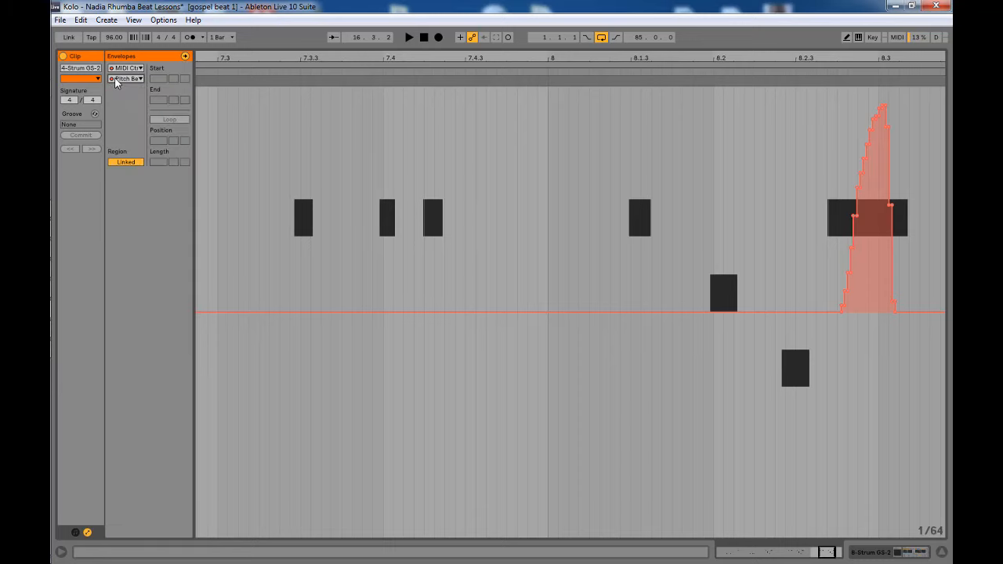
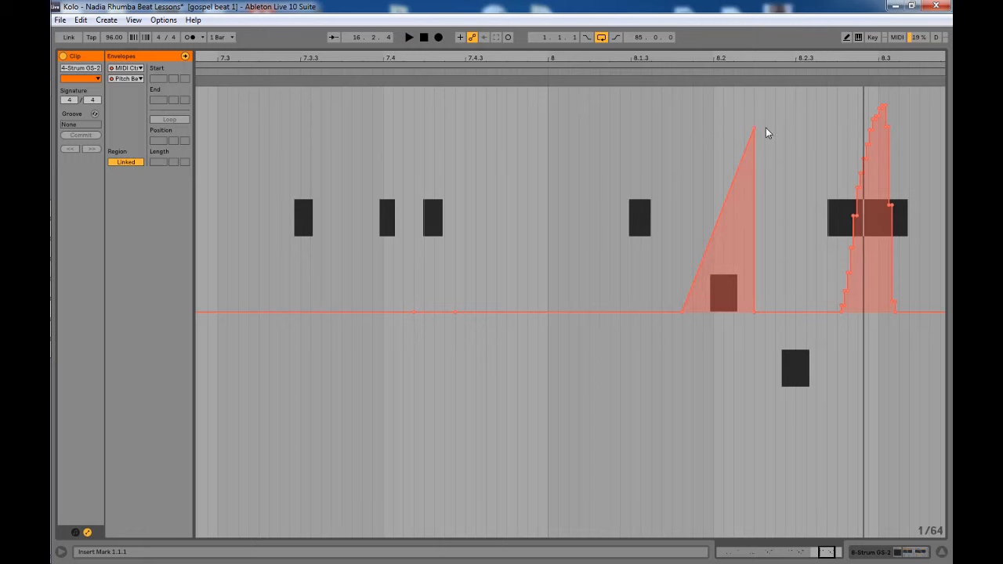
# Remove the pitch bend ramp drawn over the clip's E note and leave the envelope view
pyautogui.click(755, 130)
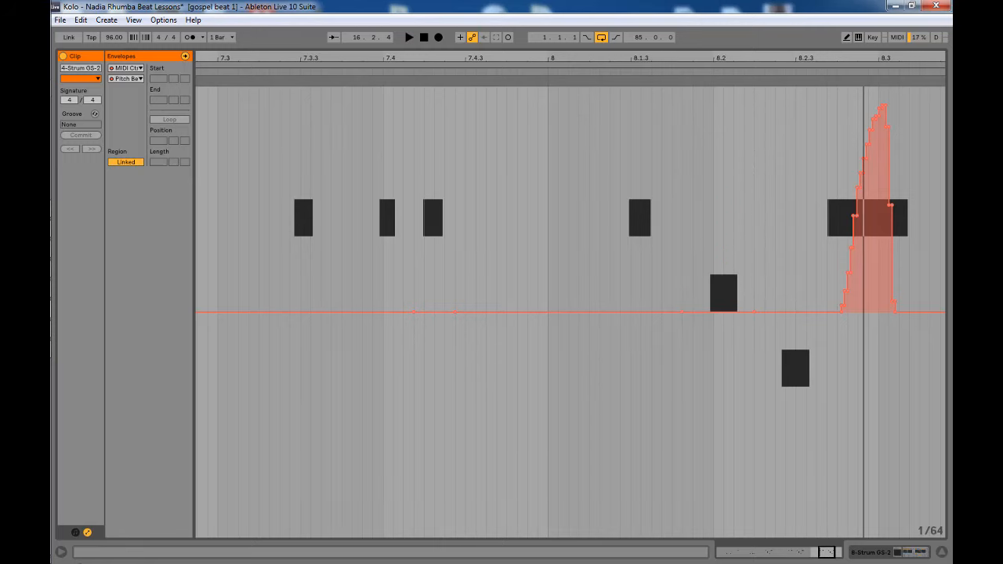
pyautogui.click(76, 532)
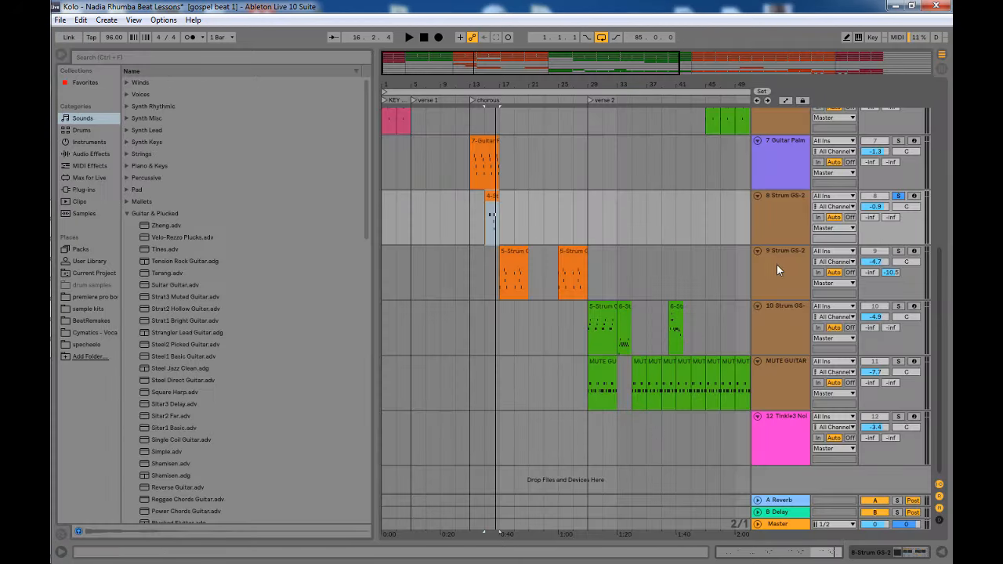
# Solo track 9 Strum GS-2, play its chorus clip from bar 17, and stop playback
pyautogui.click(776, 264)
pyautogui.click(510, 257)
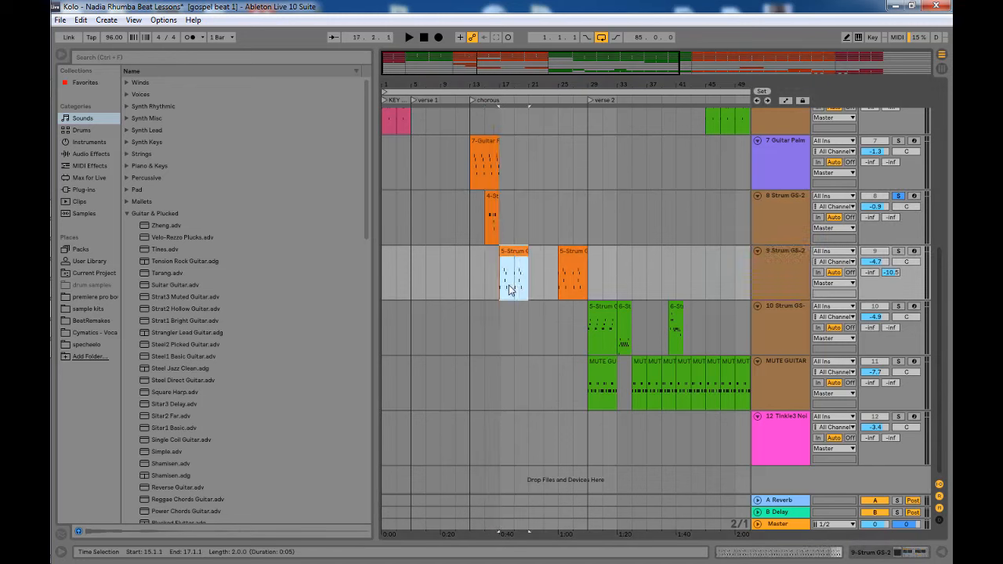
pyautogui.click(899, 251)
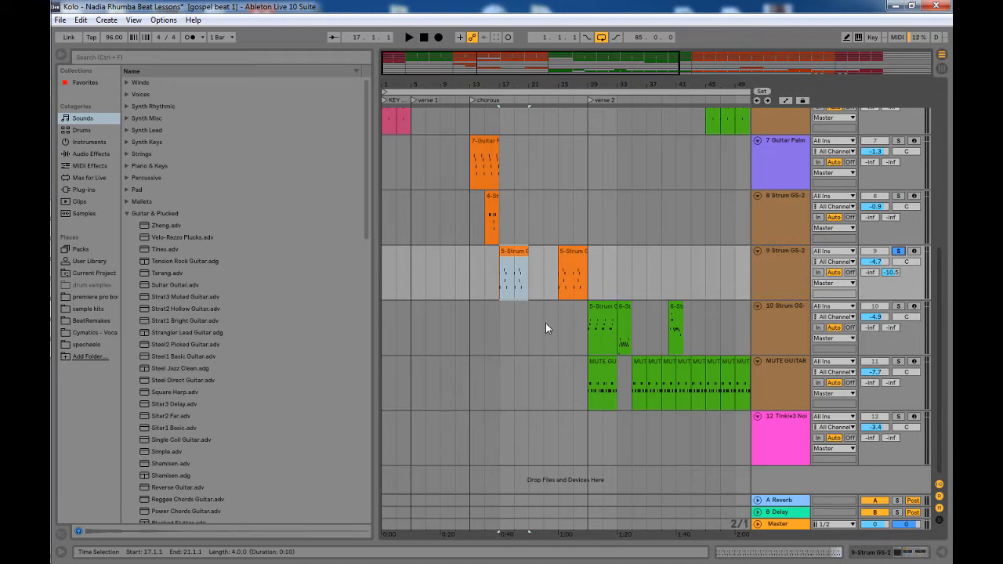
pyautogui.press('space')
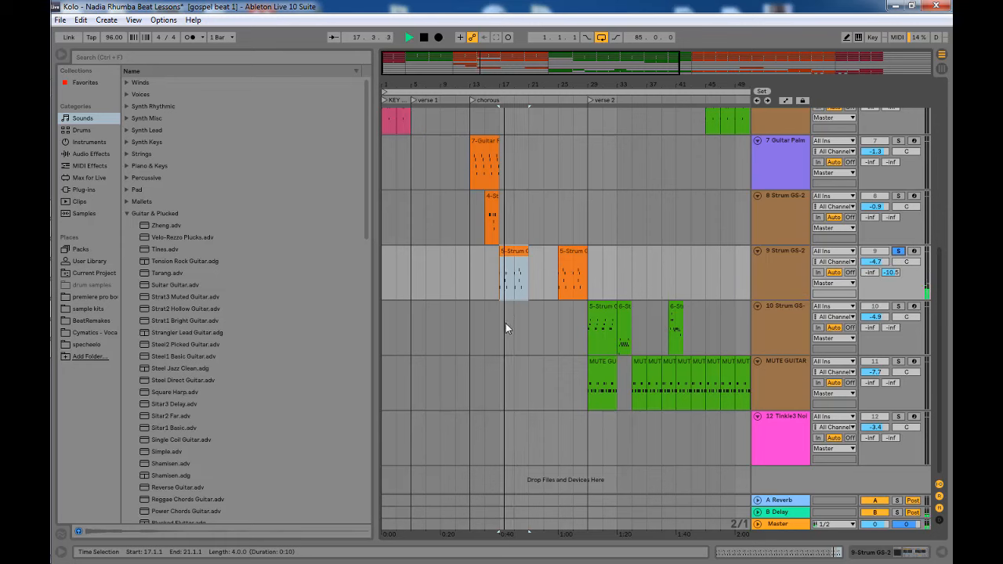
pyautogui.press('space')
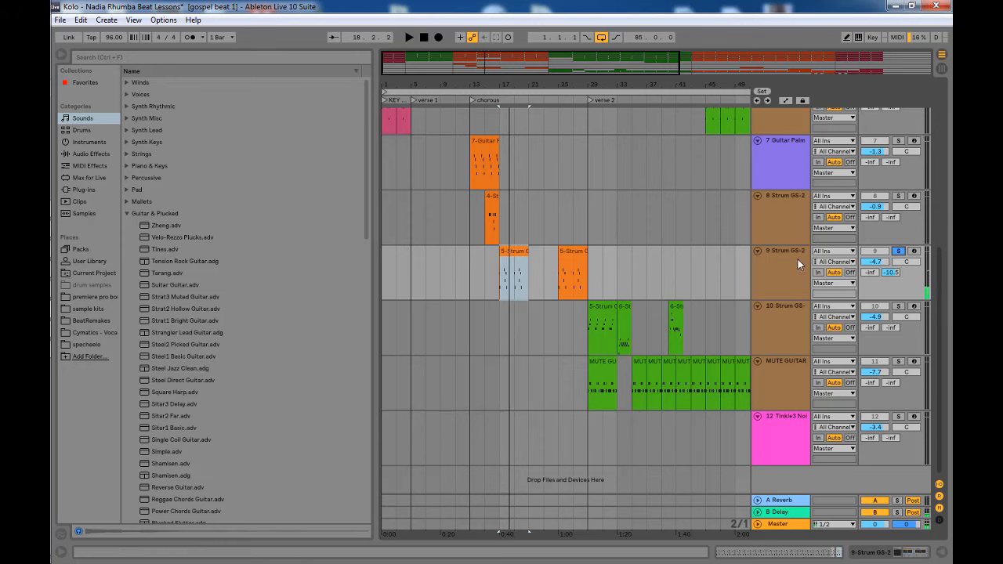
# Open track 9's bar 17 clip in the note editor, enlarge its B, G, C and A notes, and play them
pyautogui.doubleClick(779, 264)
pyautogui.doubleClick(511, 274)
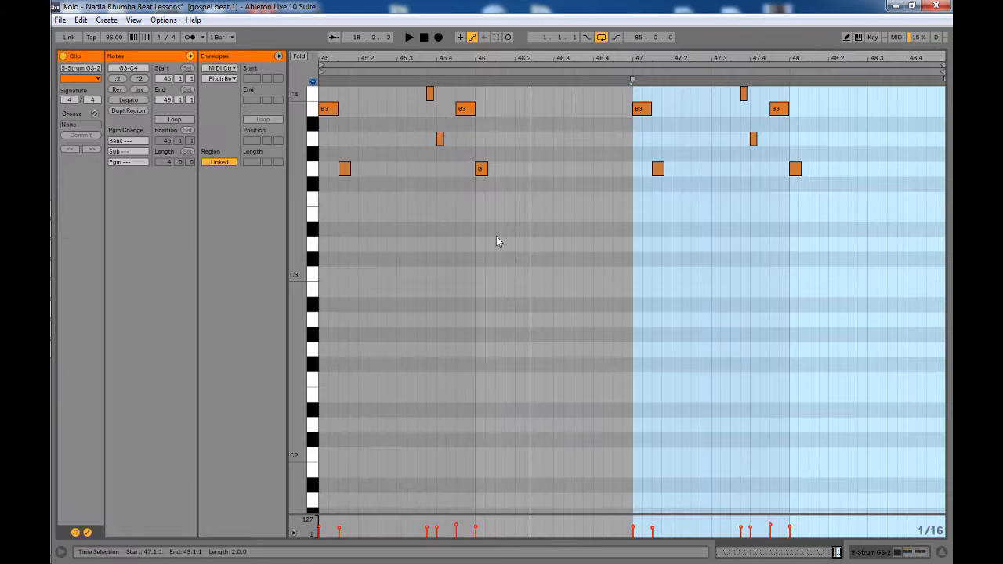
pyautogui.scroll(5, 442, 264)
pyautogui.moveTo(377, 53); pyautogui.dragTo(377, 99)
pyautogui.press('space')
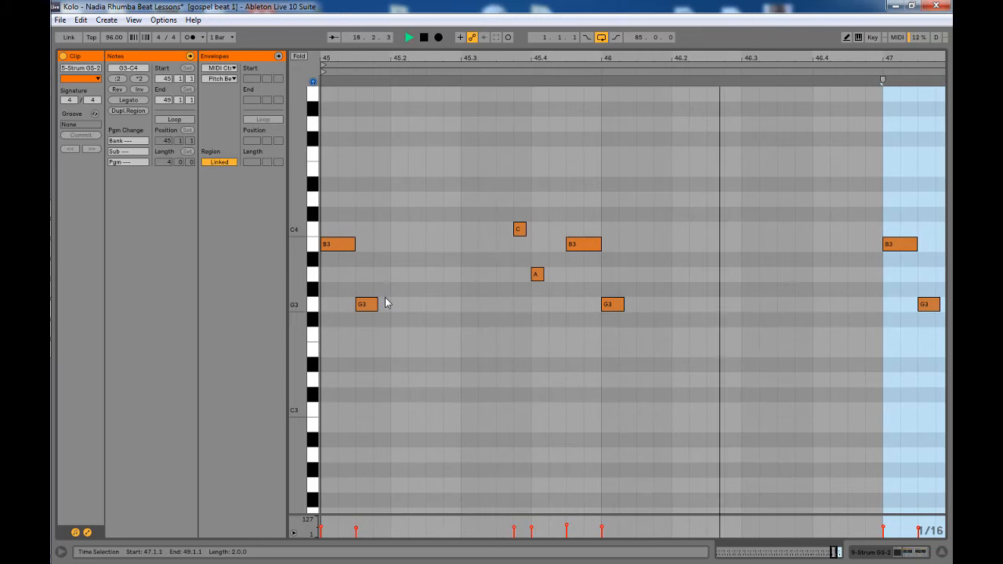
pyautogui.press('space')
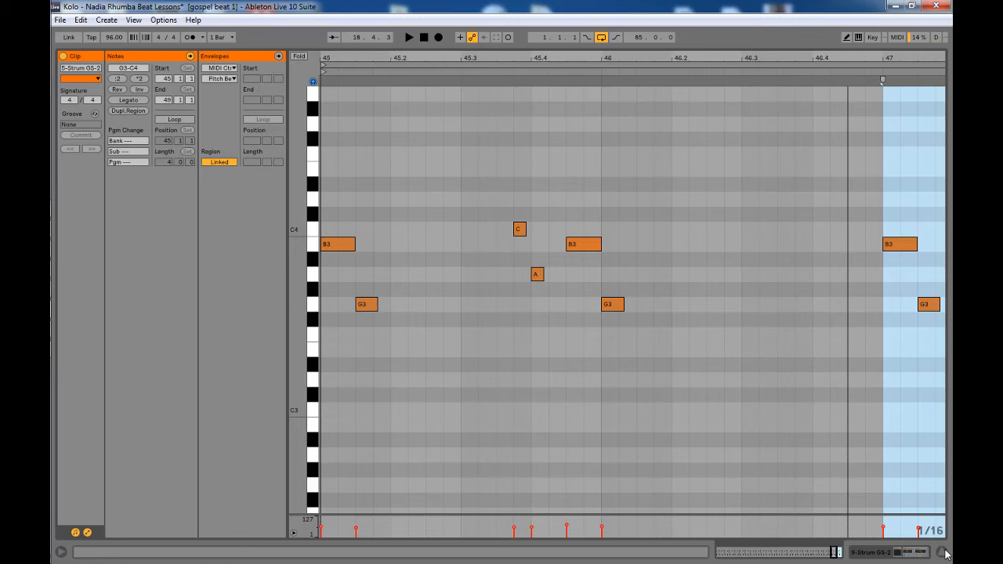
# Show track 9's Strum GS-2 plug-in with bank Electric Crunch and program PSL Rhythm, then close its window
pyautogui.click(944, 551)
pyautogui.doubleClick(784, 267)
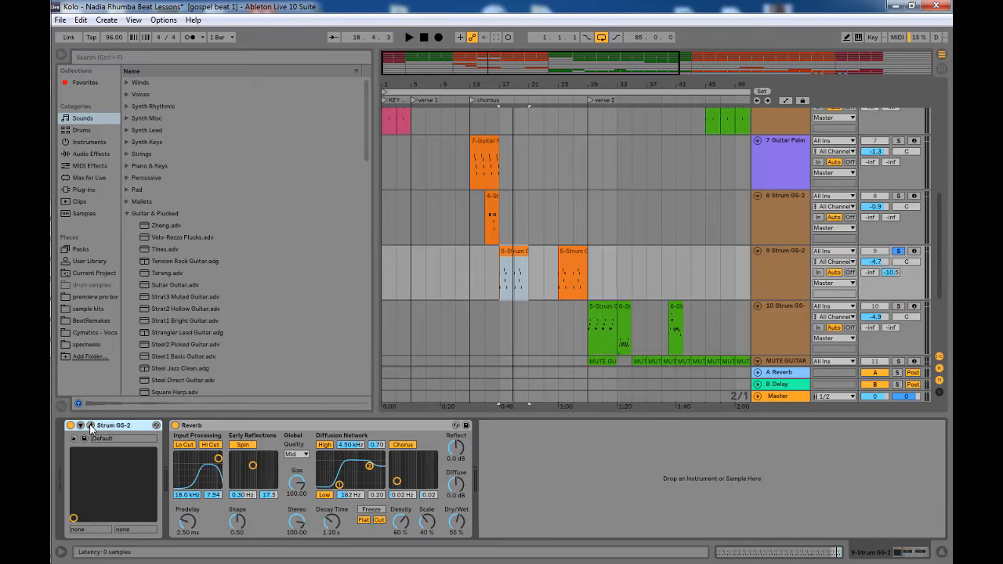
pyautogui.click(90, 425)
pyautogui.moveTo(327, 86); pyautogui.dragTo(438, 65)
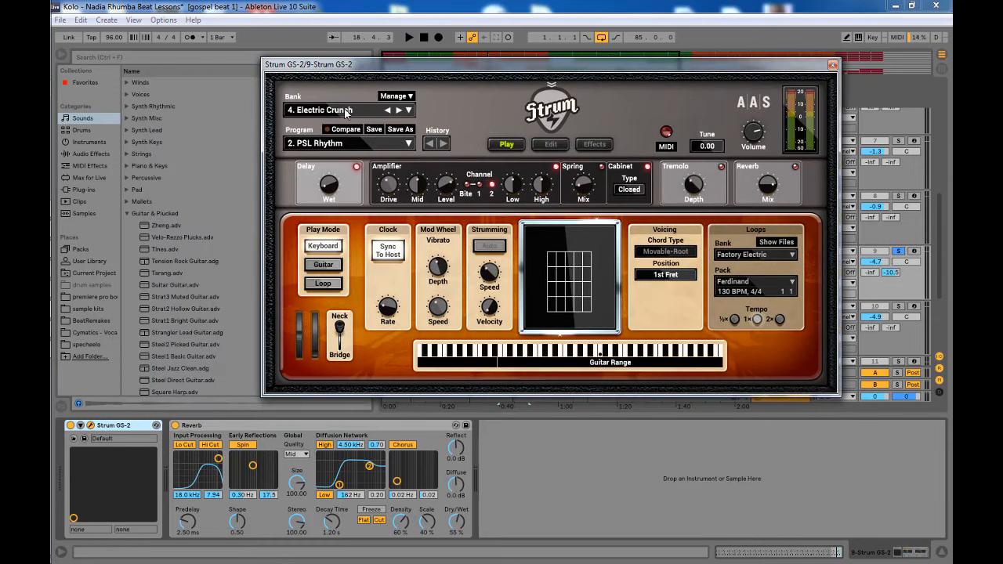
pyautogui.click(326, 144)
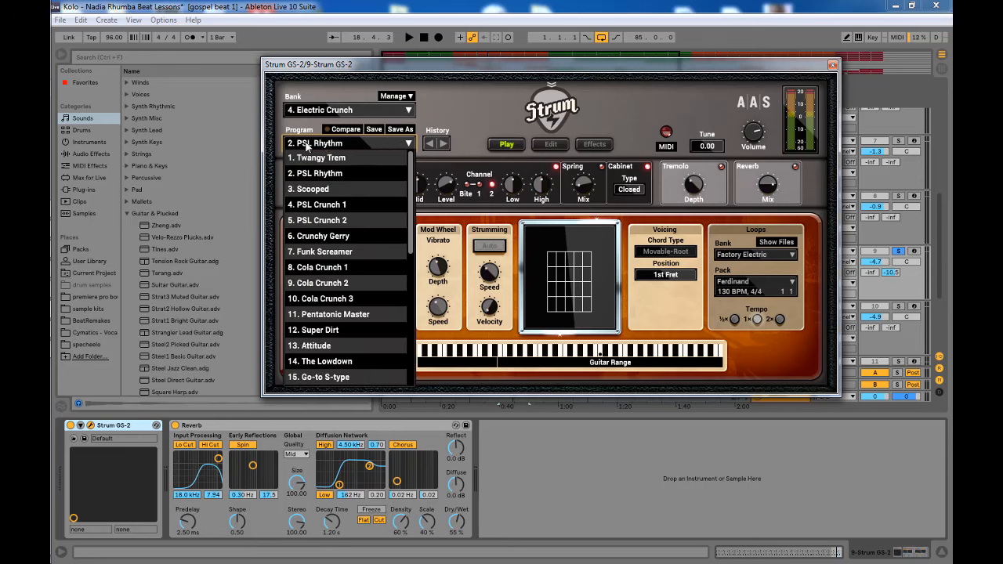
pyautogui.click(488, 116)
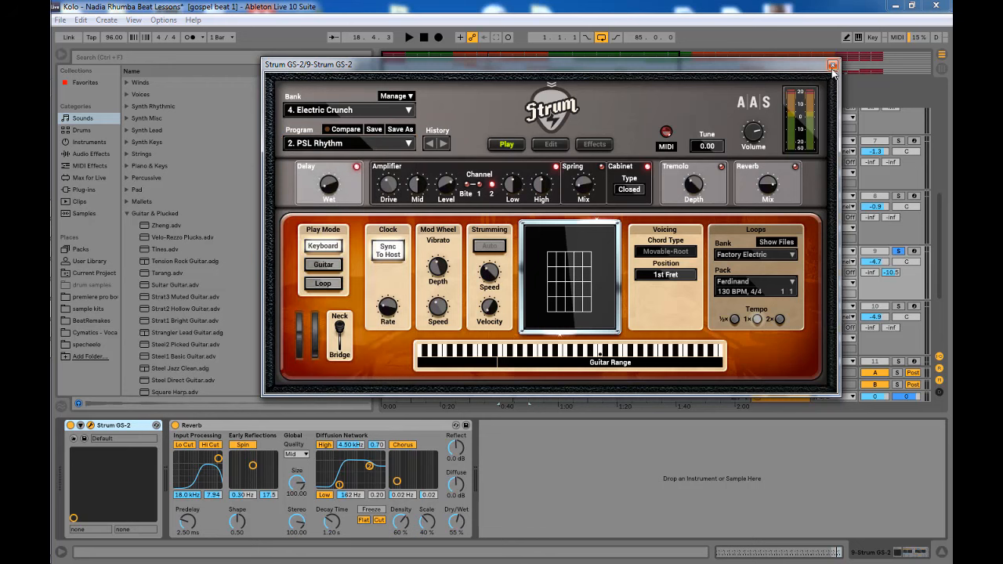
pyautogui.click(832, 65)
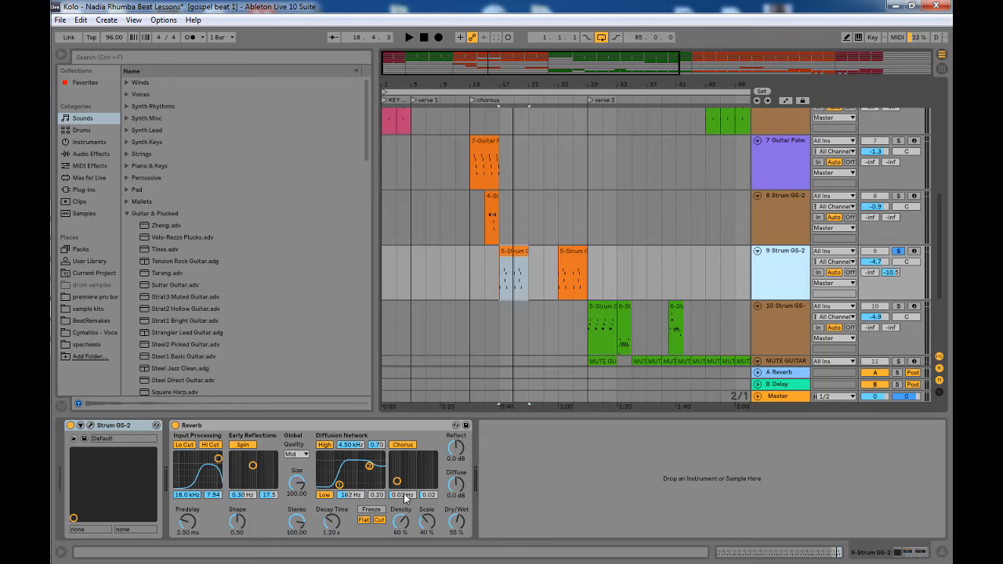
# Set the Dry/Wet of track 9's Reverb to 49% and turn off the track's solo
pyautogui.click(460, 526)
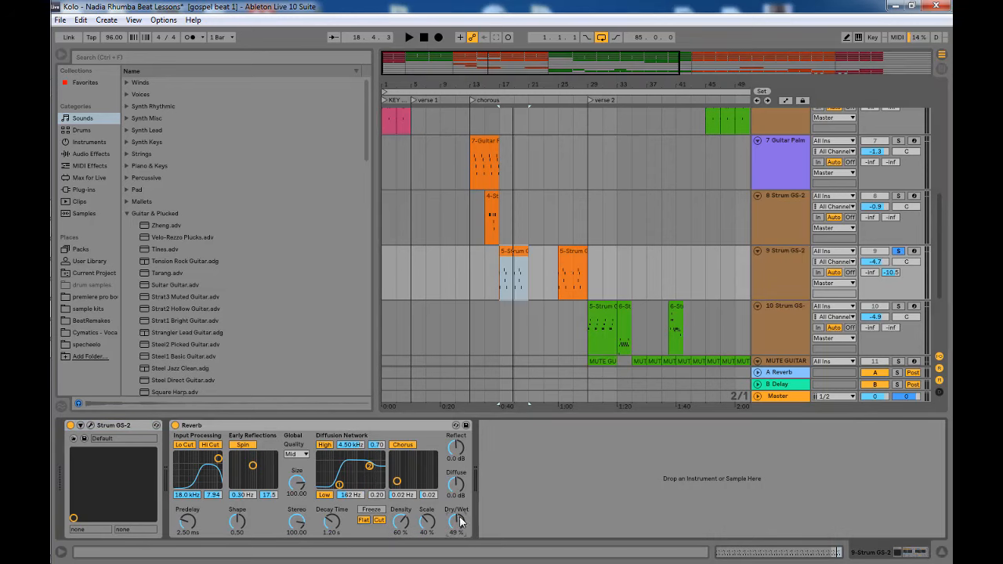
pyautogui.click(790, 262)
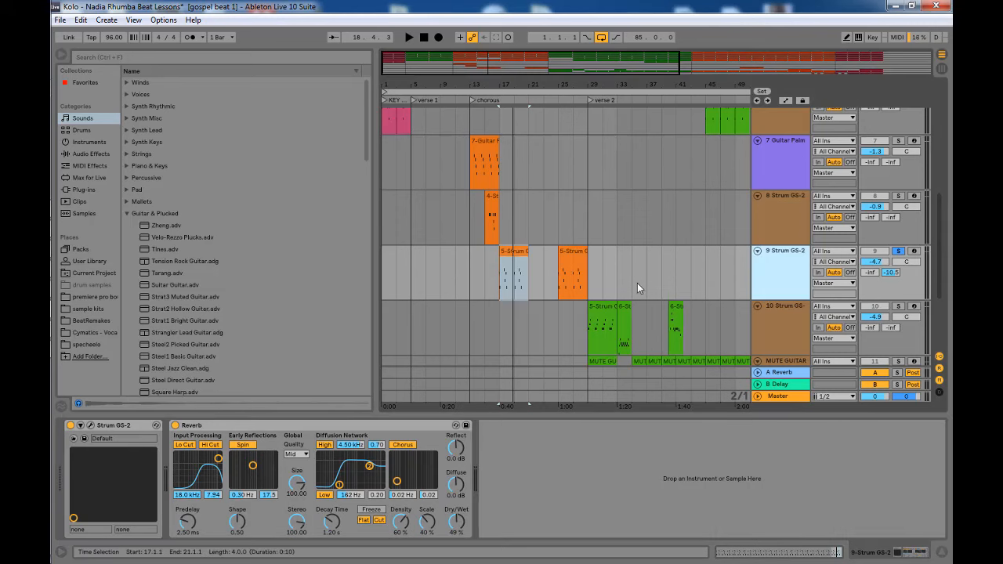
pyautogui.click(899, 251)
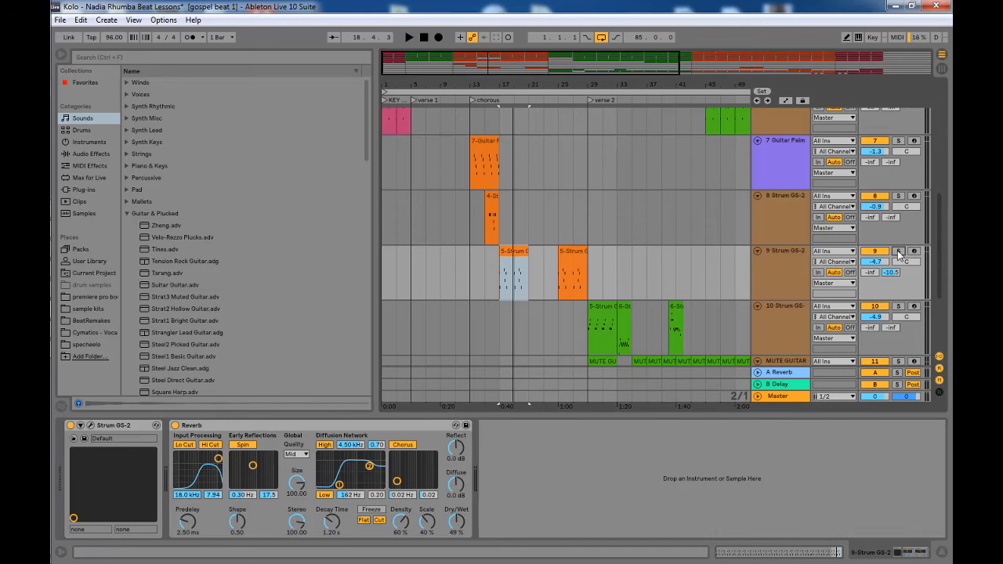
# Set the playback start to the chorus at bar 13 and hide the browser to widen the arrangement
pyautogui.scroll(-4, 578, 340)
pyautogui.scroll(7, 557, 317)
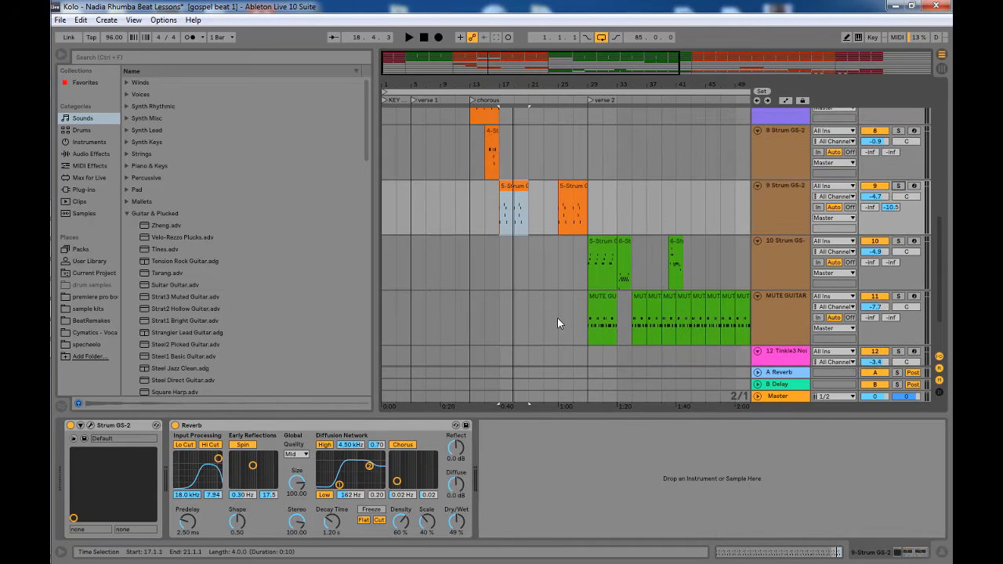
pyautogui.scroll(1, 558, 319)
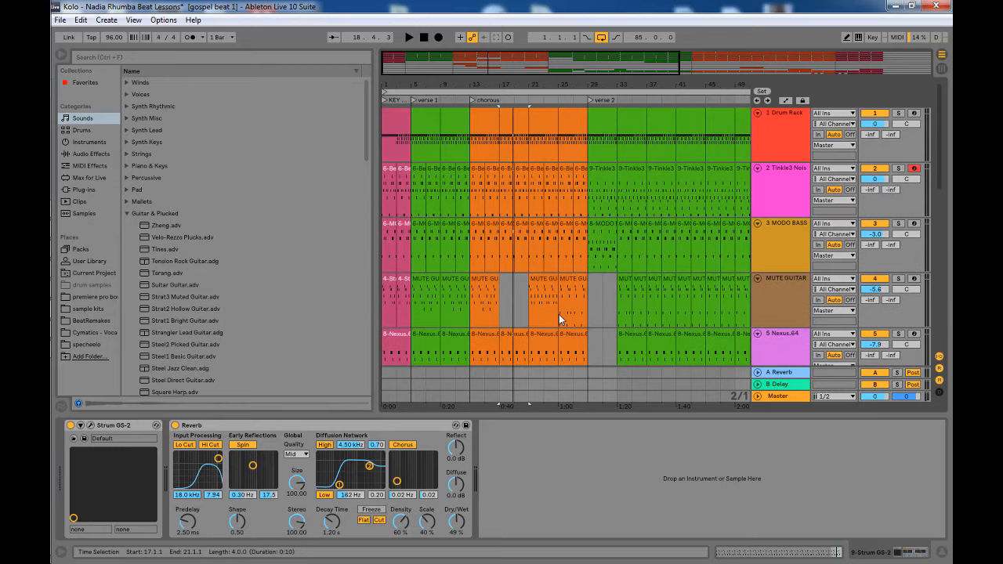
pyautogui.click(469, 203)
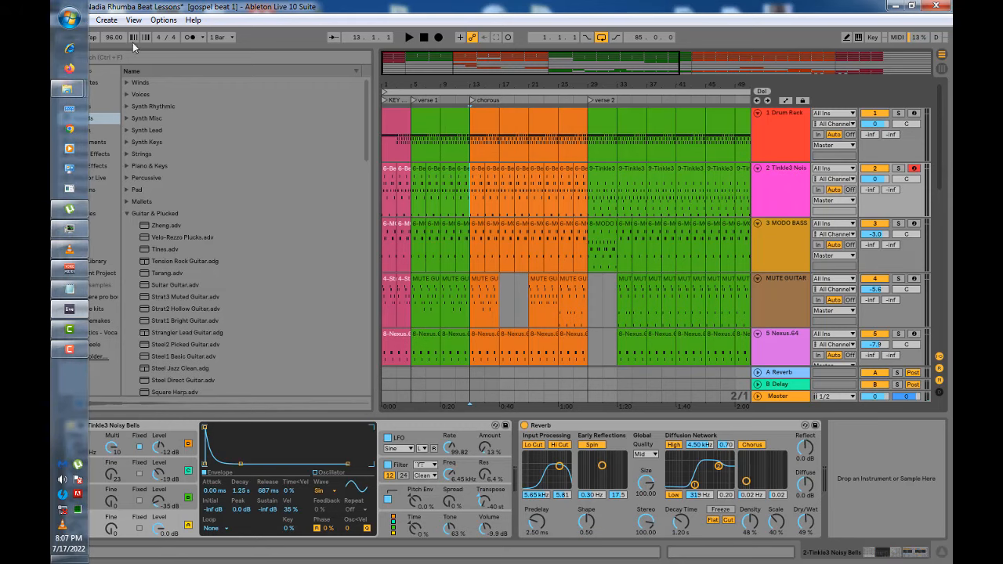
pyautogui.click(61, 55)
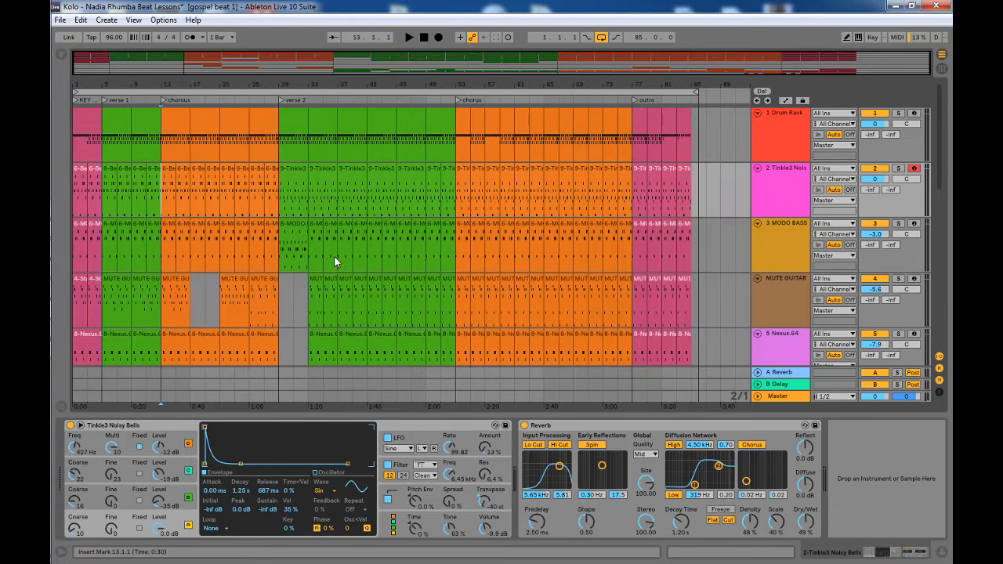
# Play the full arrangement from bar 13 and collapse the device view to show more tracks
pyautogui.scroll(-1, 332, 253)
pyautogui.scroll(1, 344, 247)
pyautogui.press('space')
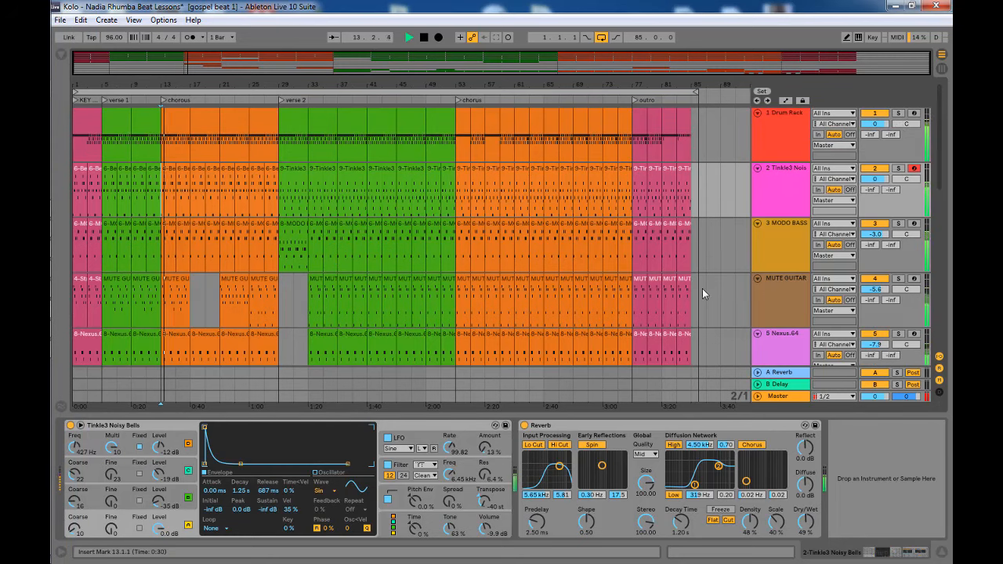
pyautogui.scroll(-1, 596, 259)
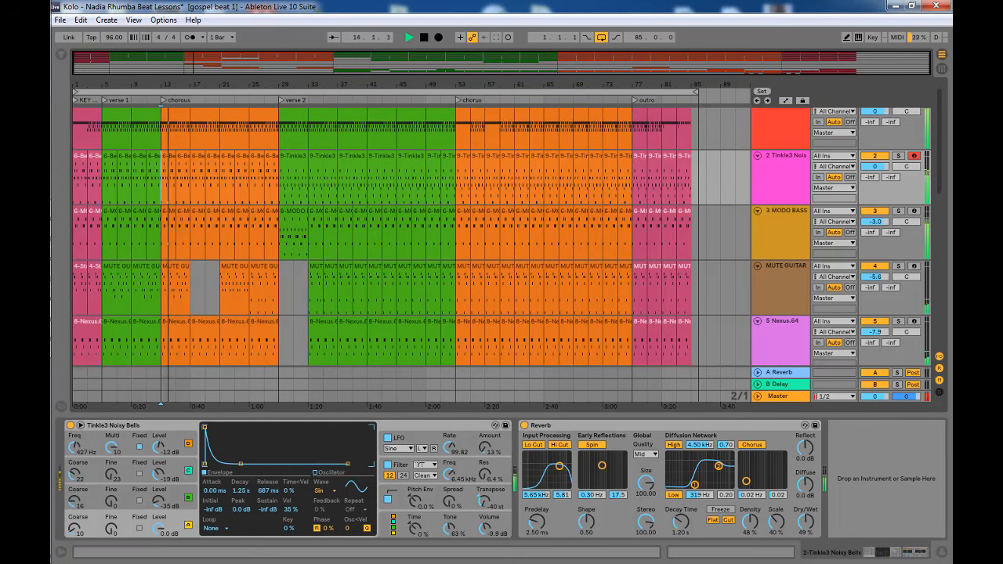
pyautogui.click(944, 554)
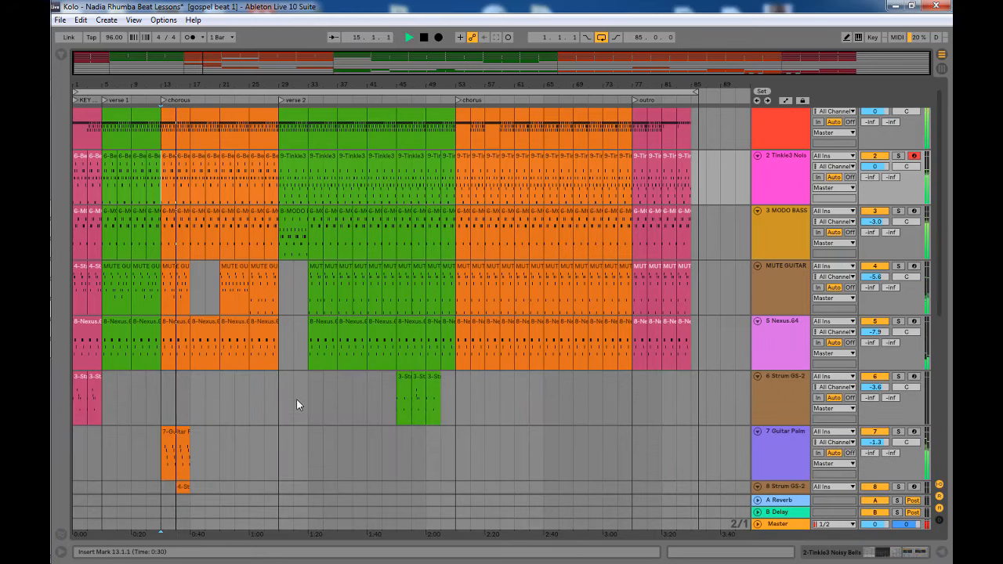
# Follow the chorus playback down through the lower tracks to the second mute guitar on track 11, and stop it
pyautogui.scroll(-3, 295, 425)
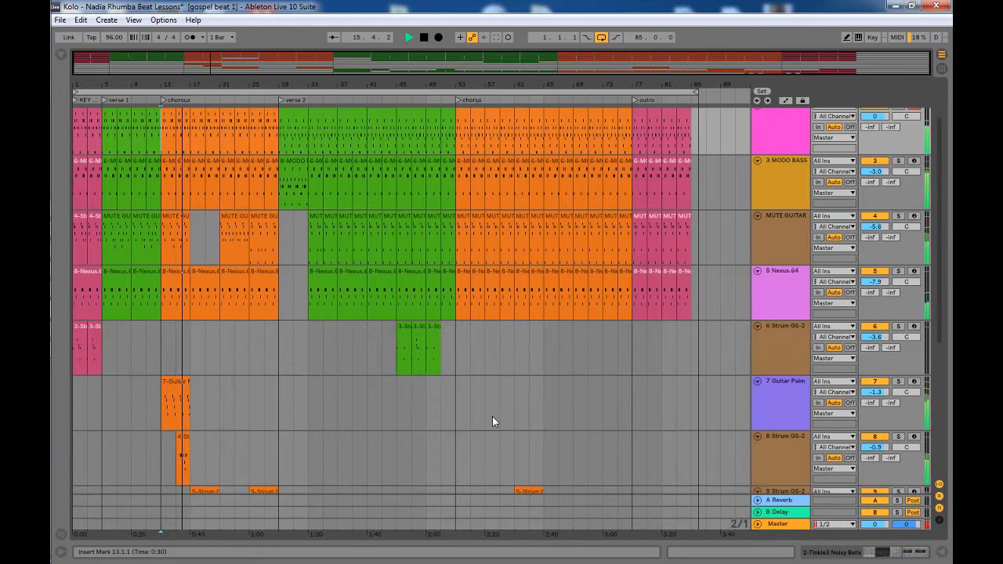
pyautogui.scroll(-3, 493, 416)
pyautogui.scroll(-3, 530, 336)
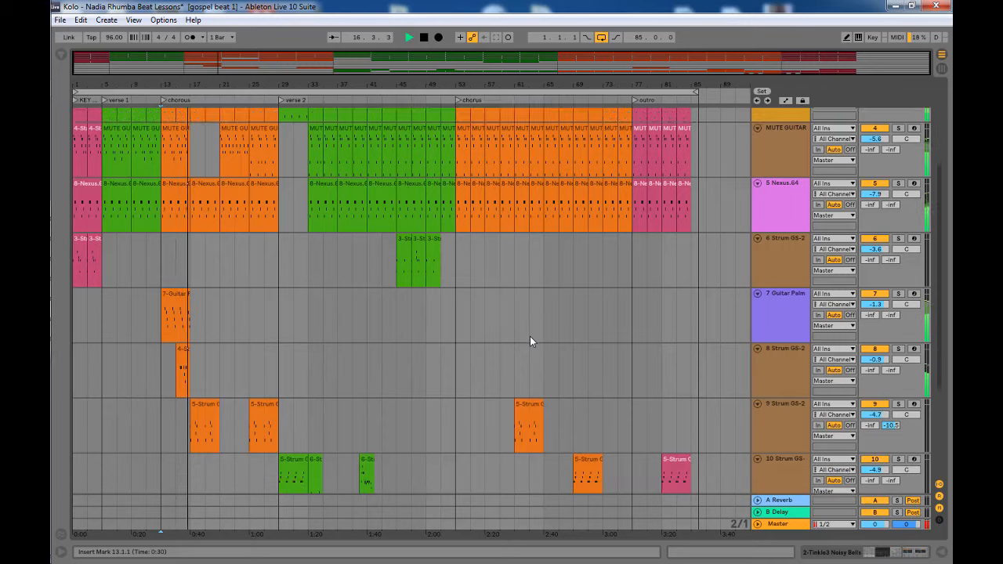
pyautogui.scroll(-3, 530, 341)
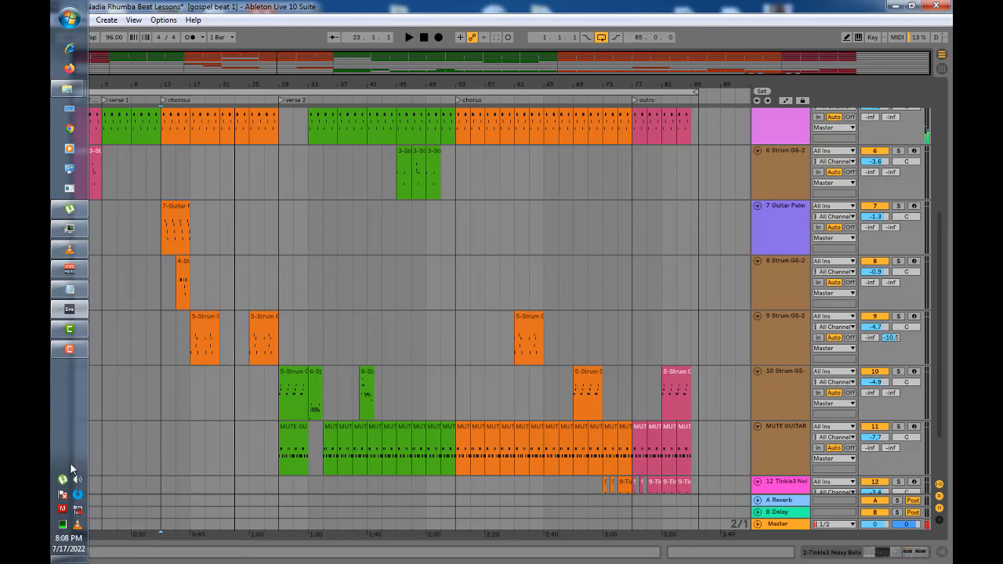
pyautogui.press('space')
# Locate track 10's first clip at the start of verse 2 and solo the track
pyautogui.scroll(3, 236, 217)
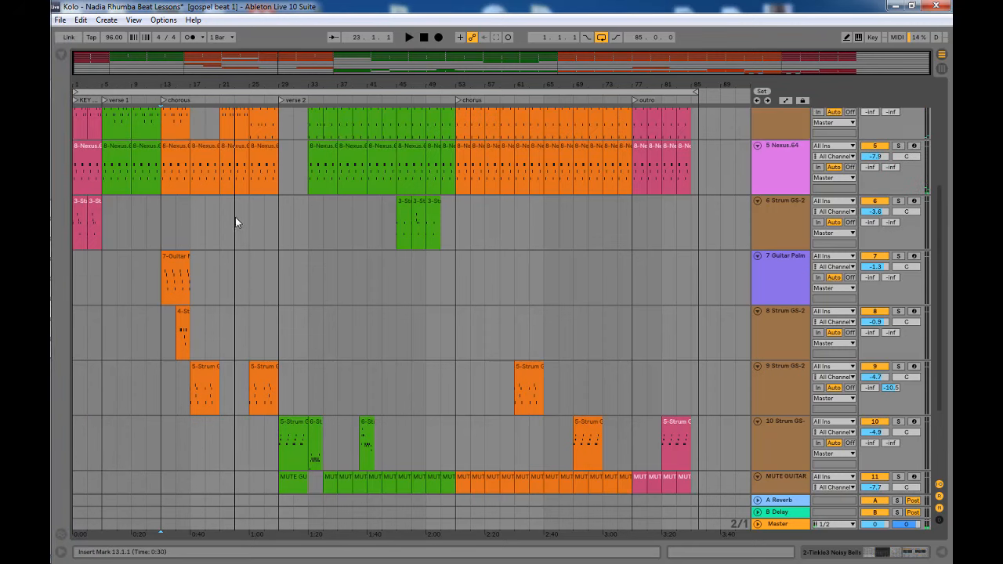
pyautogui.scroll(1, 231, 210)
pyautogui.scroll(-3, 238, 199)
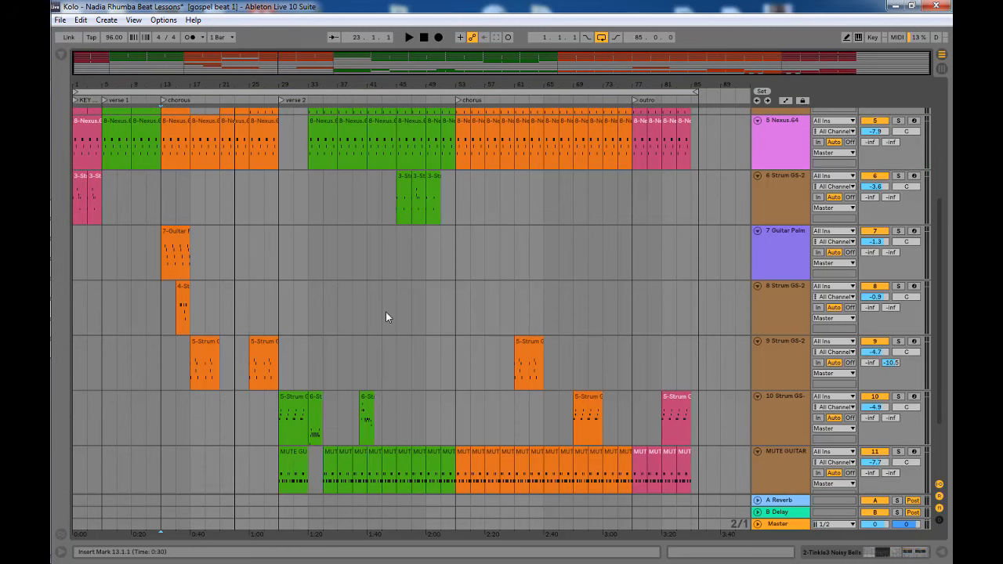
pyautogui.scroll(-3, 383, 298)
pyautogui.click(278, 330)
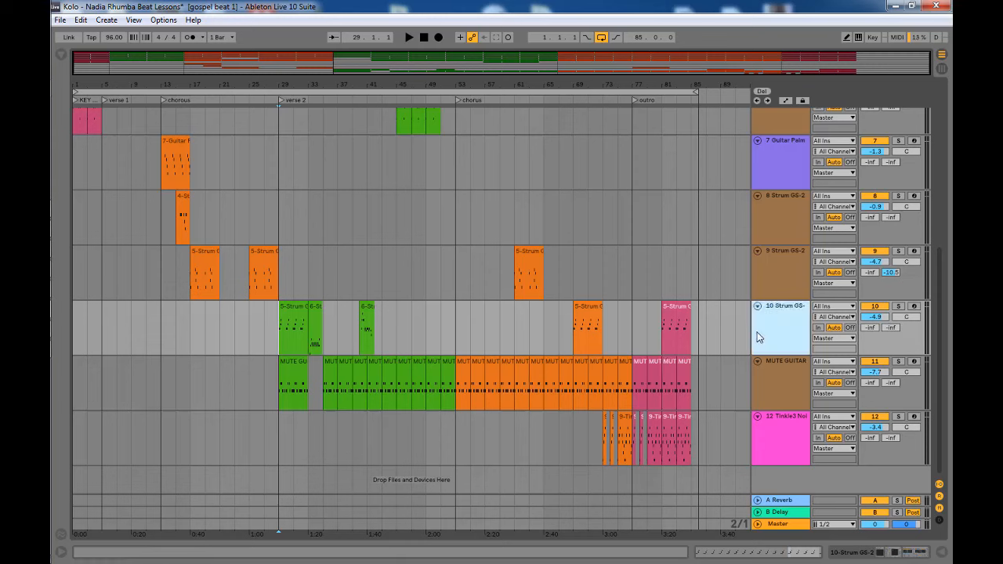
pyautogui.click(287, 312)
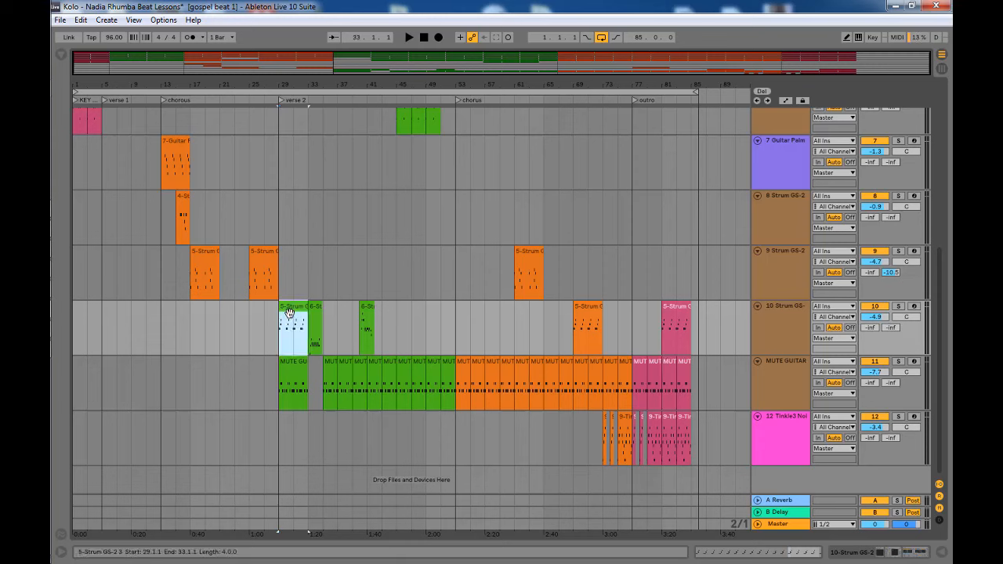
pyautogui.click(457, 324)
pyautogui.click(899, 308)
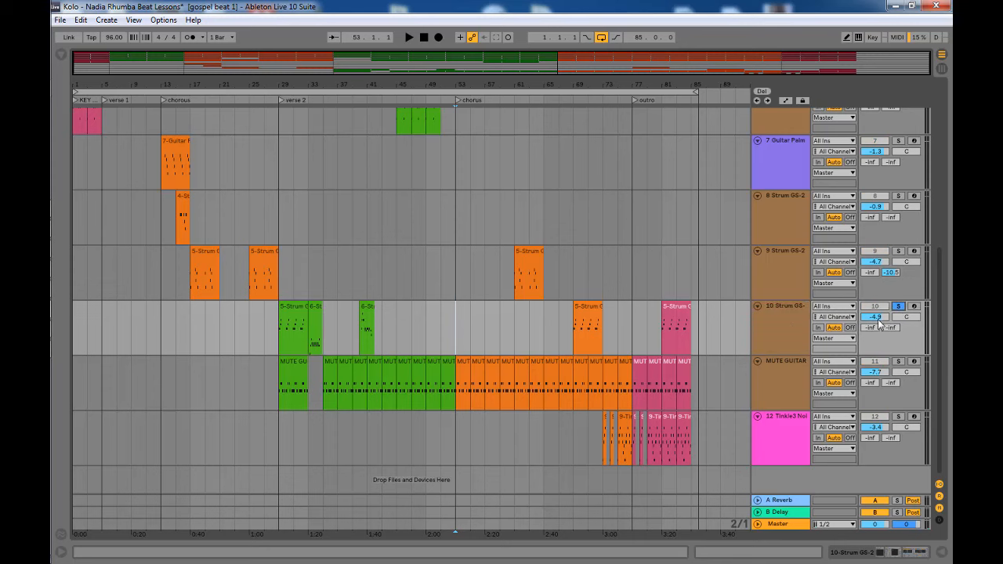
# Open track 10's 5-Strum GS-2 3 clip at bar 29 and play its notes
pyautogui.doubleClick(287, 314)
pyautogui.press('space')
pyautogui.scroll(3, 394, 351)
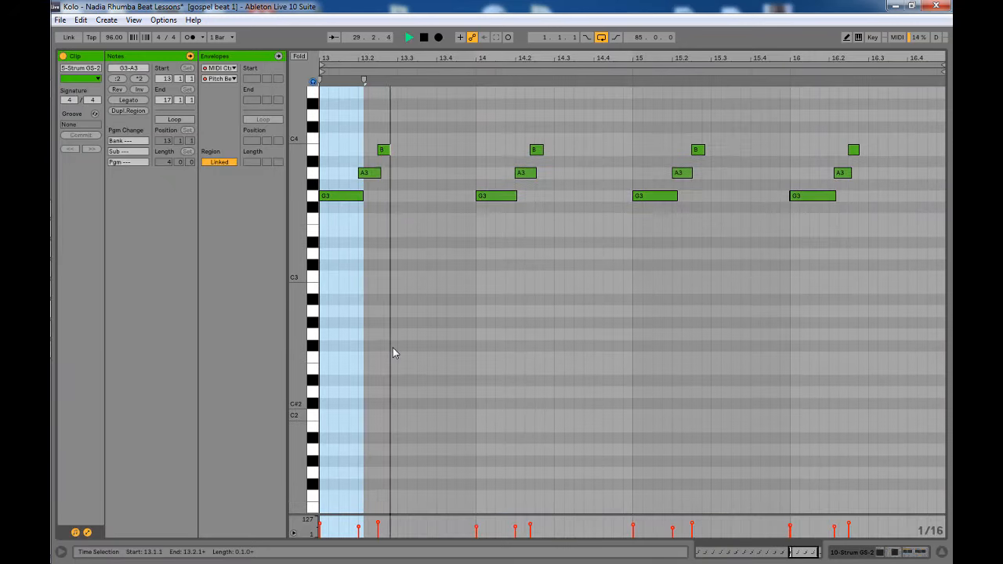
pyautogui.click(326, 313)
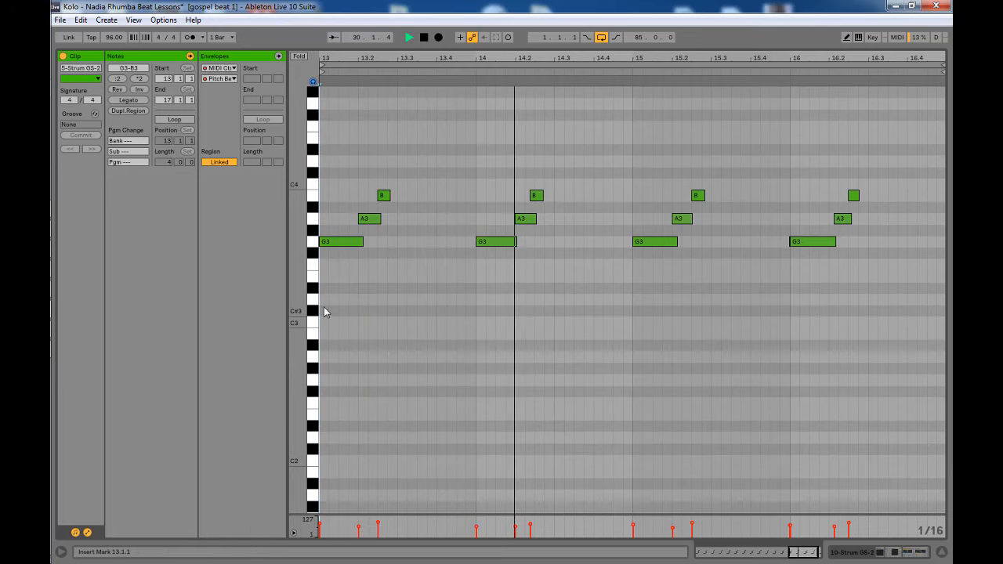
pyautogui.press('space')
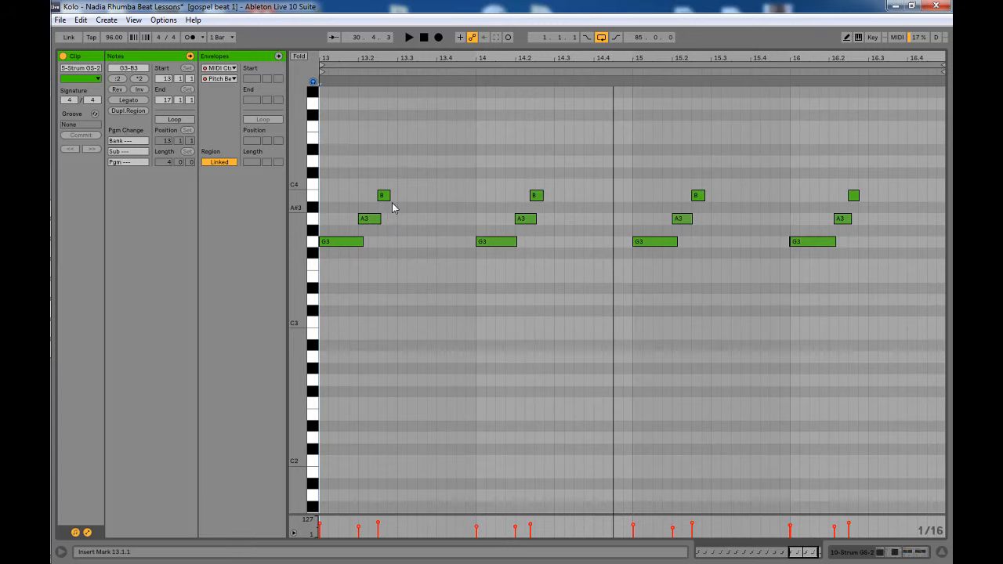
# Show only the Pitch Bend envelope of the 5-Strum GS-2 3 clip and play it against the notes
pyautogui.click(87, 533)
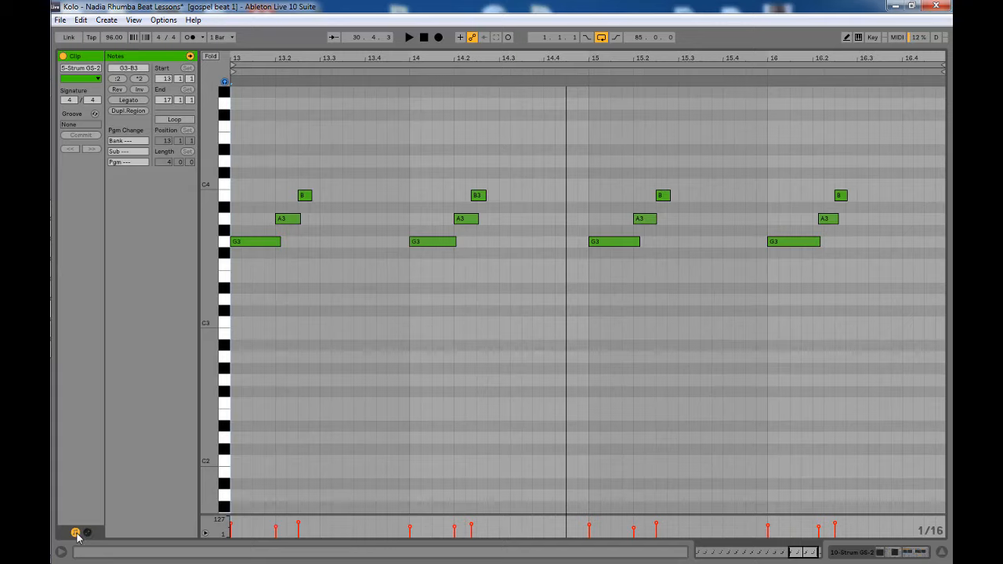
pyautogui.click(75, 533)
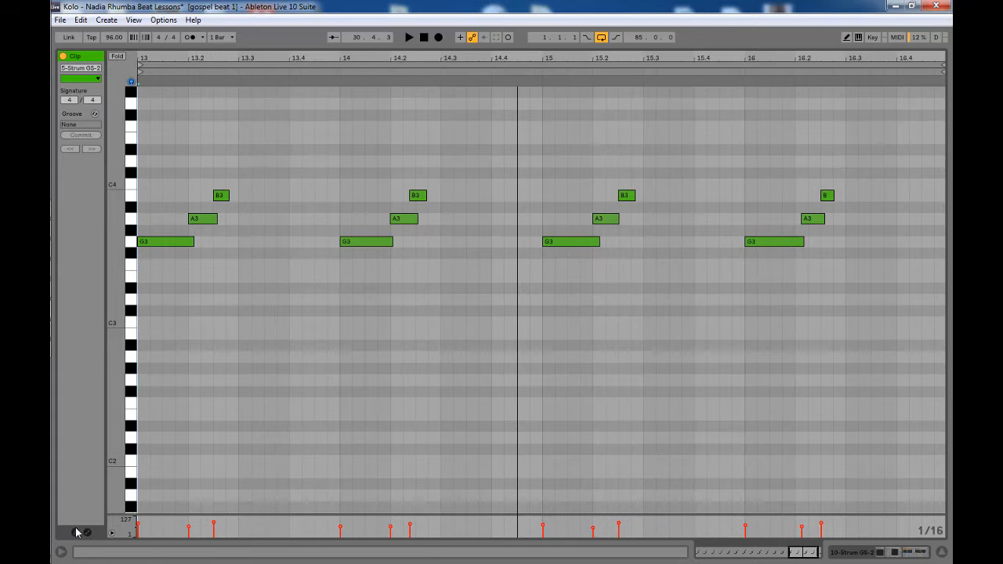
pyautogui.click(87, 533)
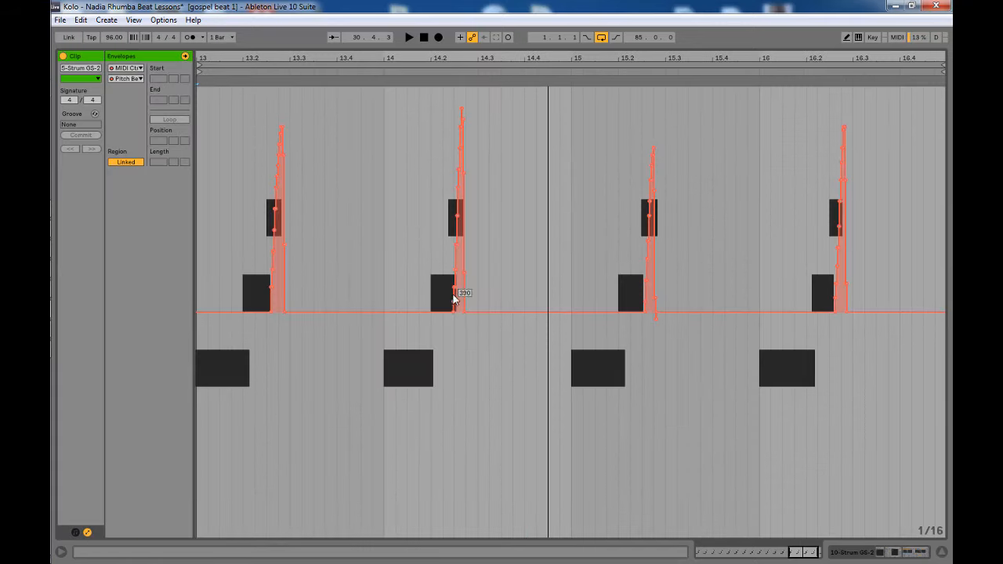
pyautogui.press('space')
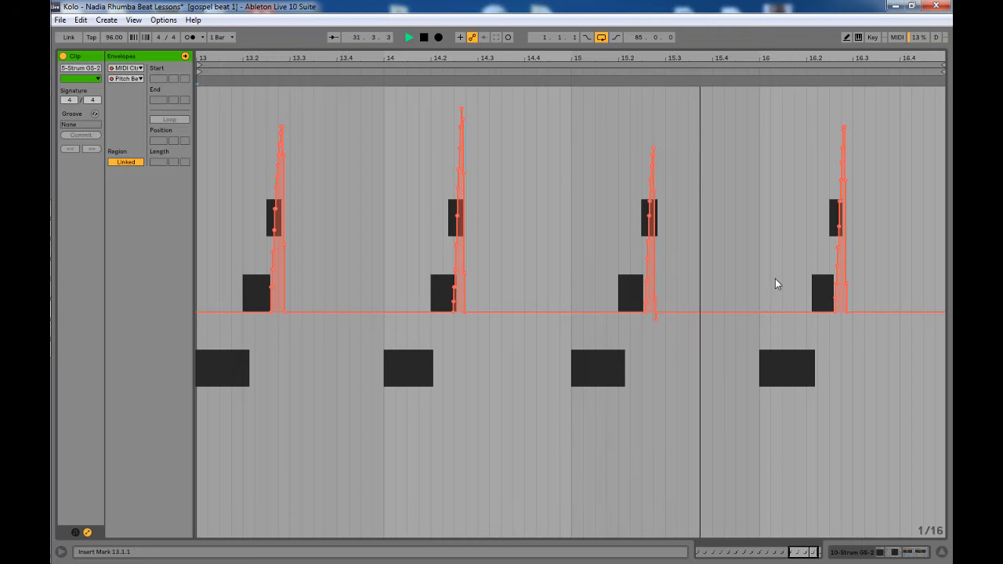
pyautogui.press('space')
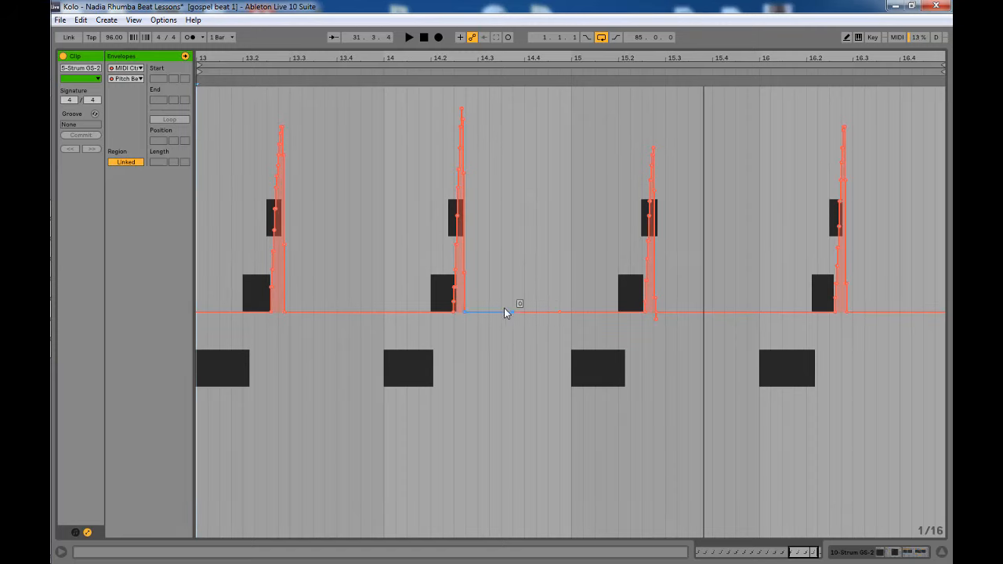
# Show the device and controller choices for the clip's envelope, keeping MIDI Ctrl and Pitch Bend selected
pyautogui.click(128, 69)
pyautogui.click(128, 68)
pyautogui.click(130, 79)
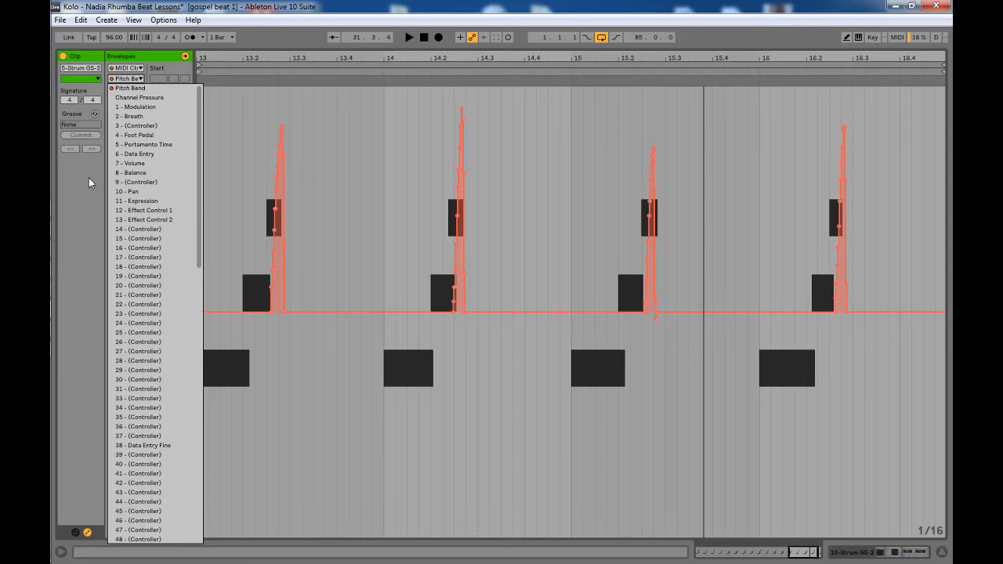
pyautogui.click(77, 214)
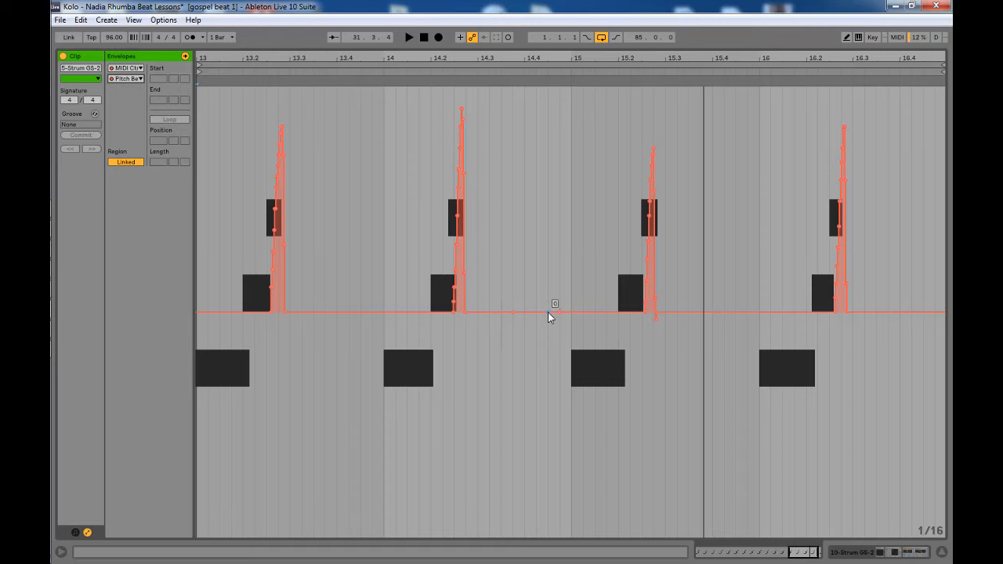
# Demonstrate a rising pitch bend ramp near the end of bar 14, move its starting point and remove the ramp
pyautogui.moveTo(544, 312); pyautogui.dragTo(560, 102)
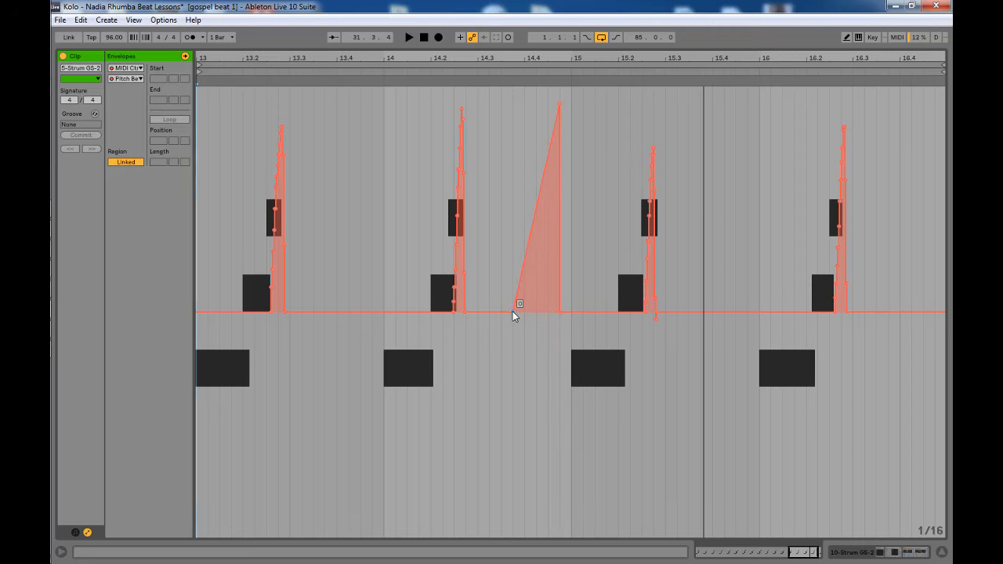
pyautogui.moveTo(513, 311); pyautogui.dragTo(523, 311)
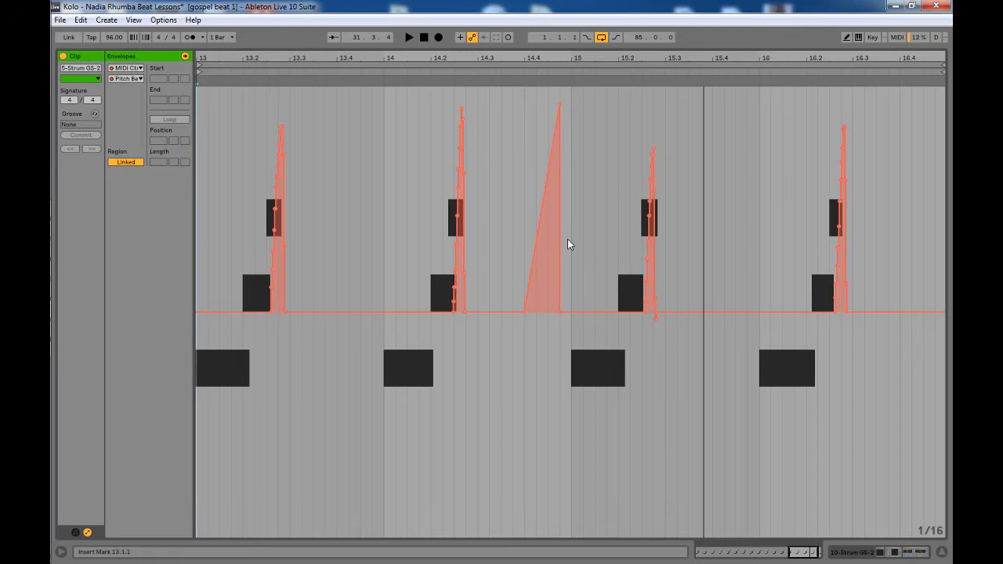
pyautogui.click(559, 103)
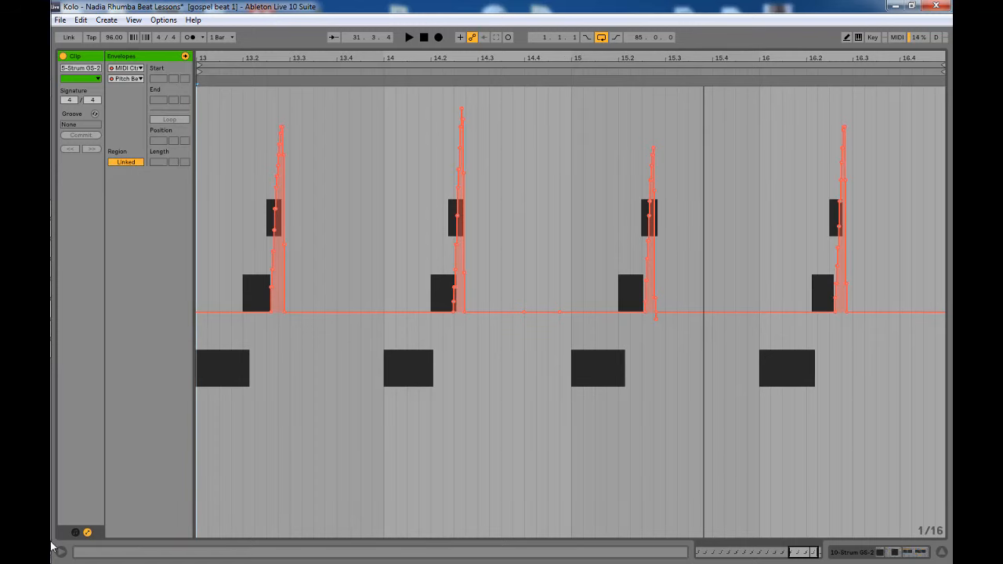
# Bring back the clip's notes view, return to the arrangement and play track 10's 6-Strum GS-2 4 clip at bar 33
pyautogui.click(76, 533)
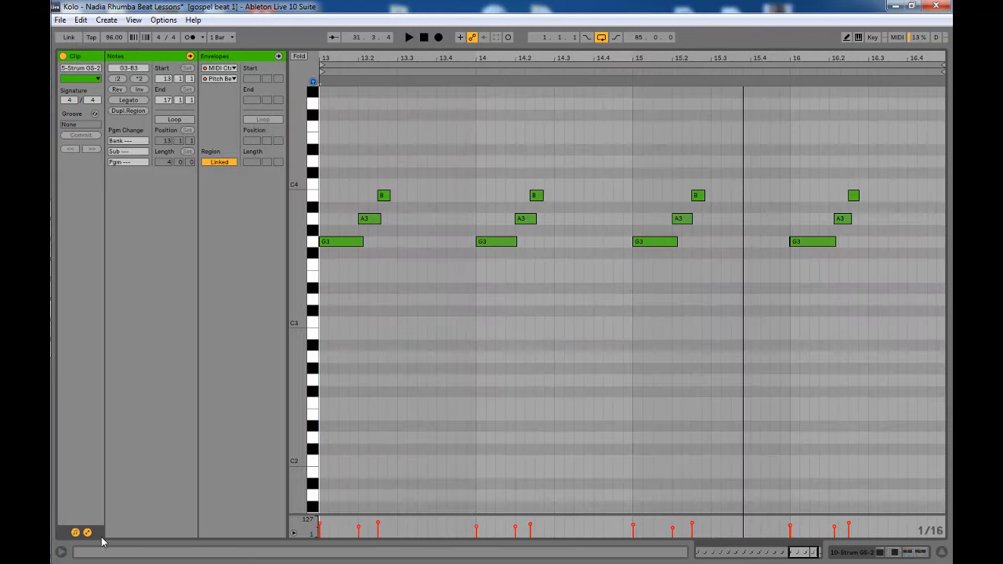
pyautogui.click(940, 551)
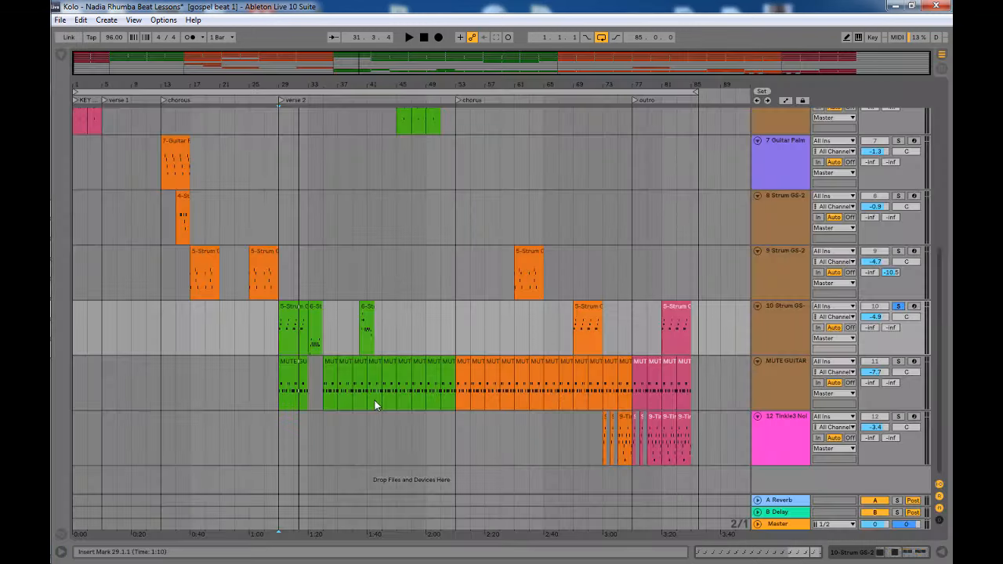
pyautogui.click(294, 347)
pyautogui.click(313, 321)
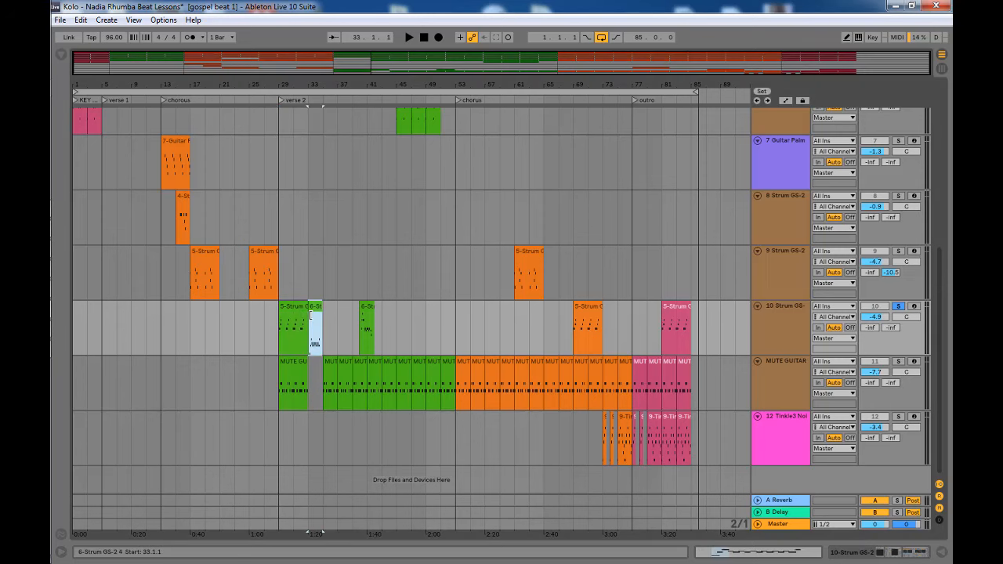
pyautogui.moveTo(313, 83); pyautogui.dragTo(333, 255)
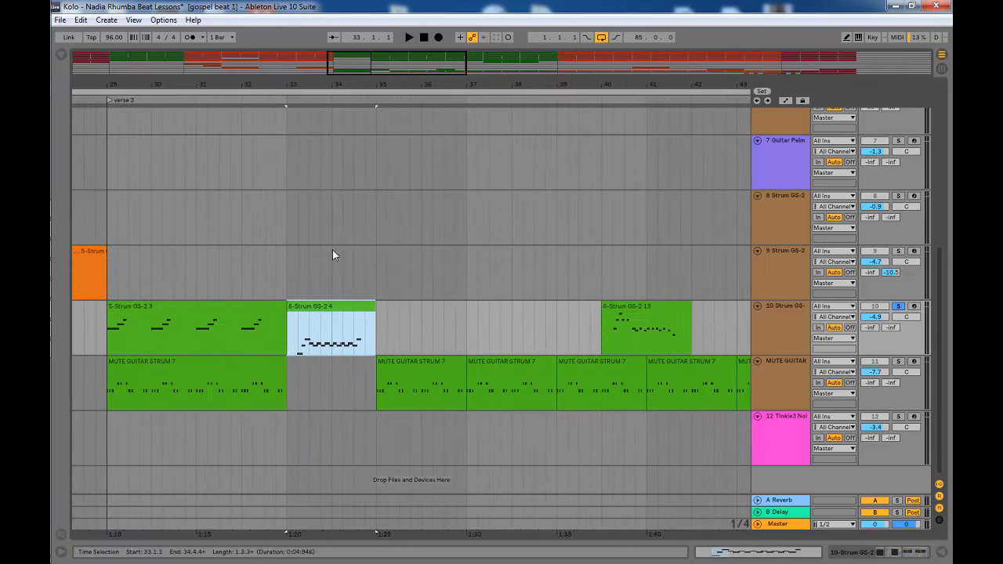
pyautogui.click(290, 350)
pyautogui.press('space')
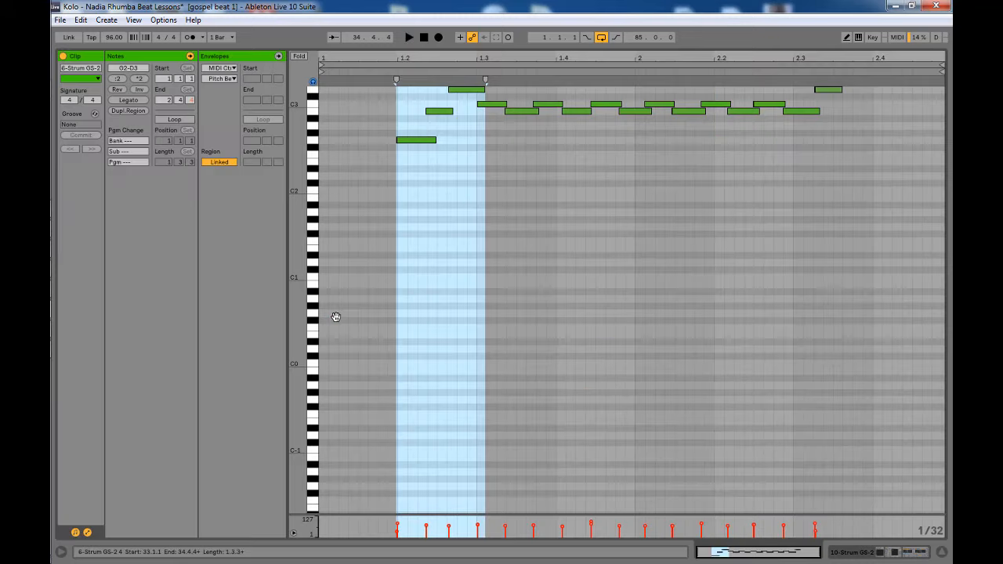
# Open the 6-Strum GS-2 4 clip, enlarge its notes for reading, play them and close the clip editor
pyautogui.doubleClick(335, 323)
pyautogui.press('space')
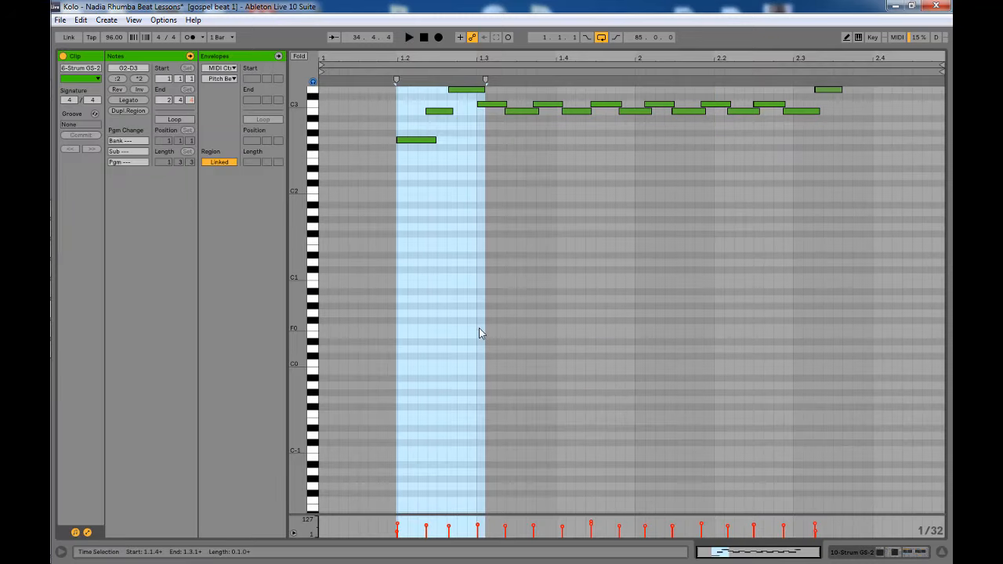
pyautogui.scroll(4, 478, 329)
pyautogui.moveTo(297, 188); pyautogui.dragTo(326, 181)
pyautogui.moveTo(523, 62); pyautogui.dragTo(524, 74)
pyautogui.press('space')
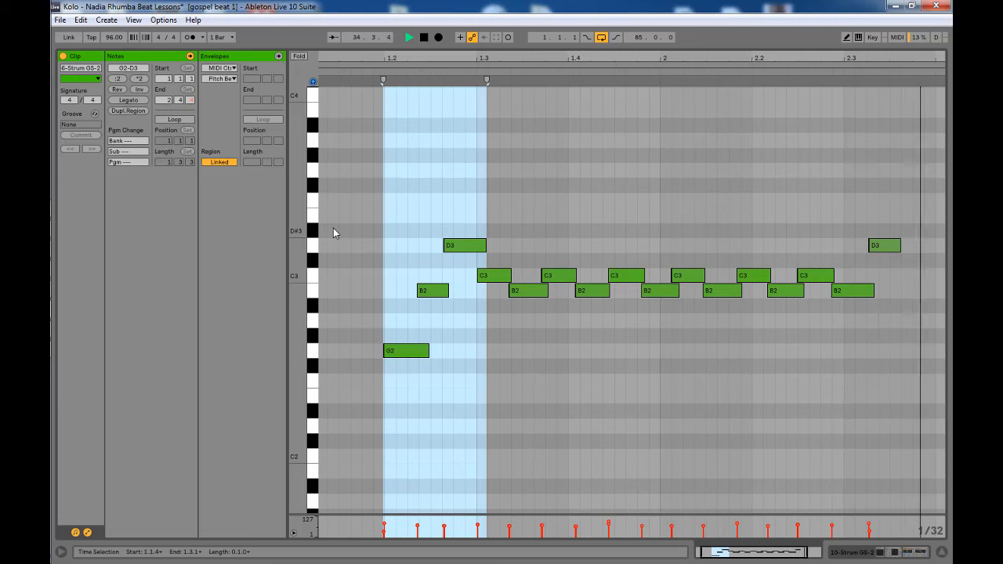
pyautogui.press('space')
pyautogui.click(945, 551)
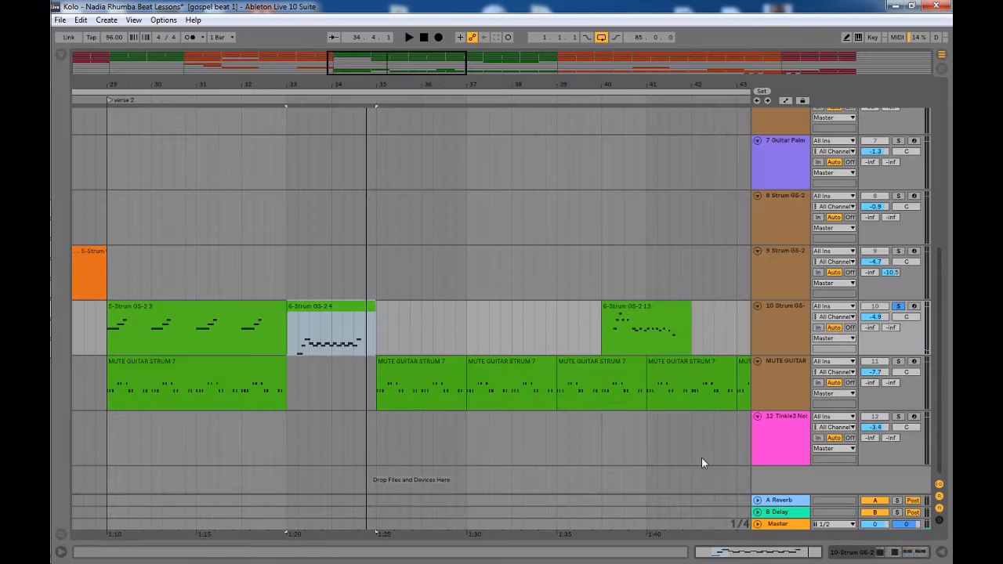
# Show track 10's Strum GS-2, Chorus and Reverb devices and list the Audio Effects in the browser
pyautogui.doubleClick(781, 317)
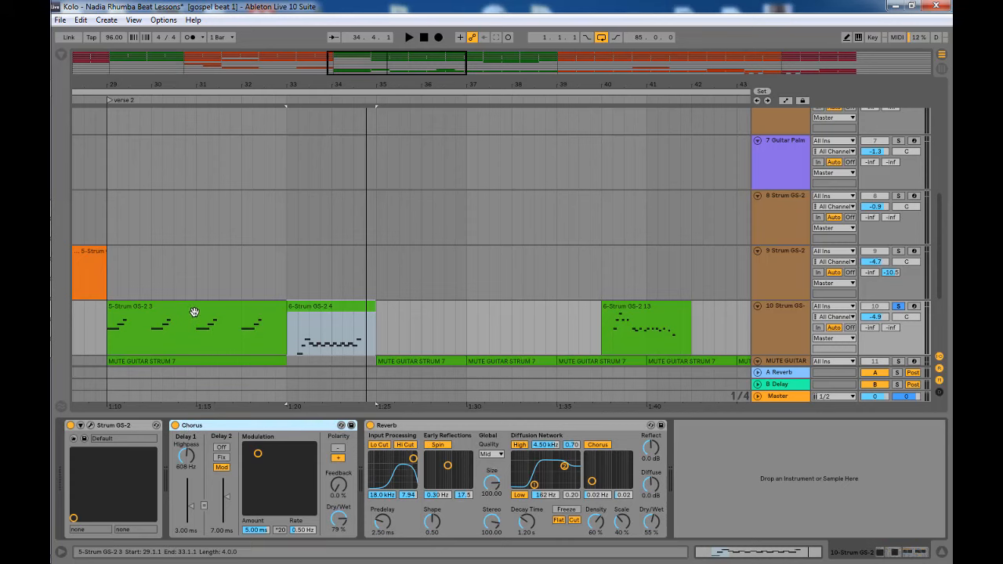
pyautogui.scroll(-2, 195, 313)
pyautogui.scroll(-1, 195, 311)
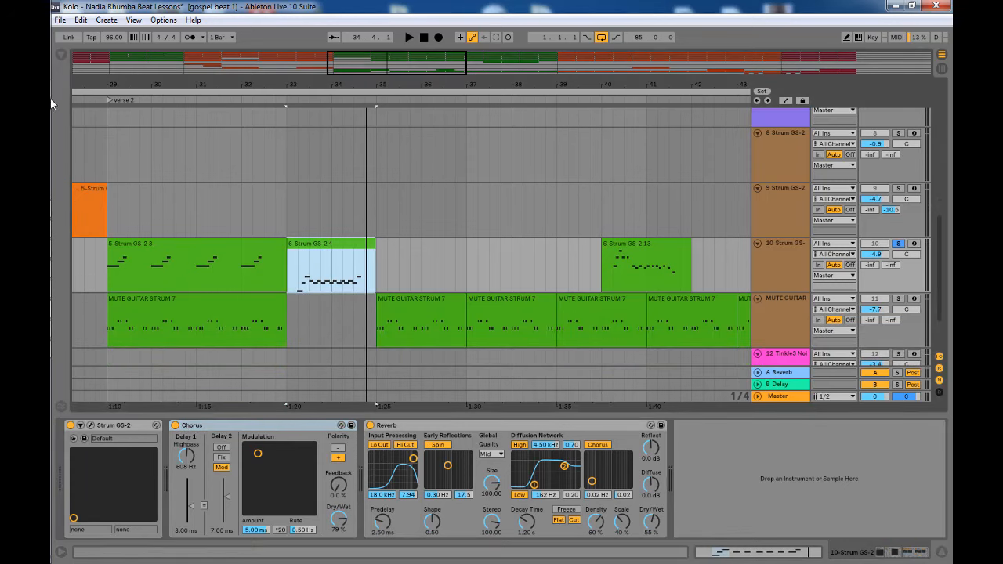
pyautogui.moveTo(52, 103)
pyautogui.click(61, 54)
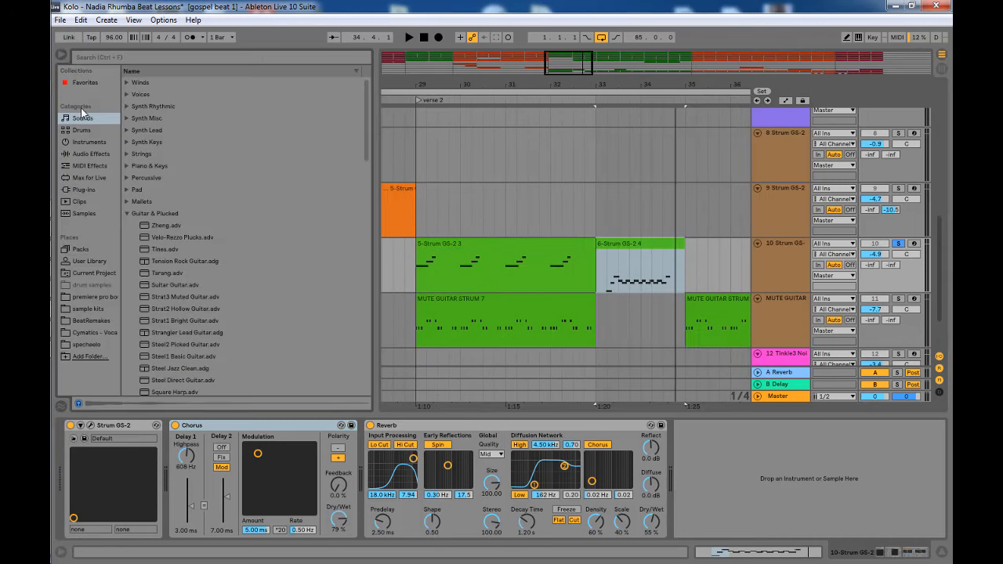
pyautogui.click(92, 155)
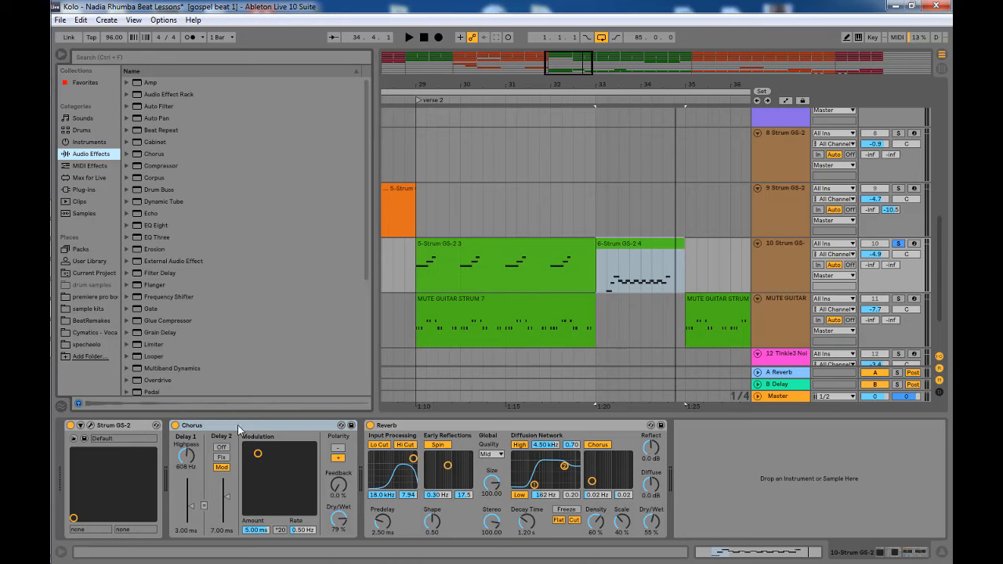
# Set the modulation of track 10's Chorus to an amount of 5.67 ms and a rate of 0.38 Hz, and play the track
pyautogui.moveTo(259, 455); pyautogui.dragTo(257, 454)
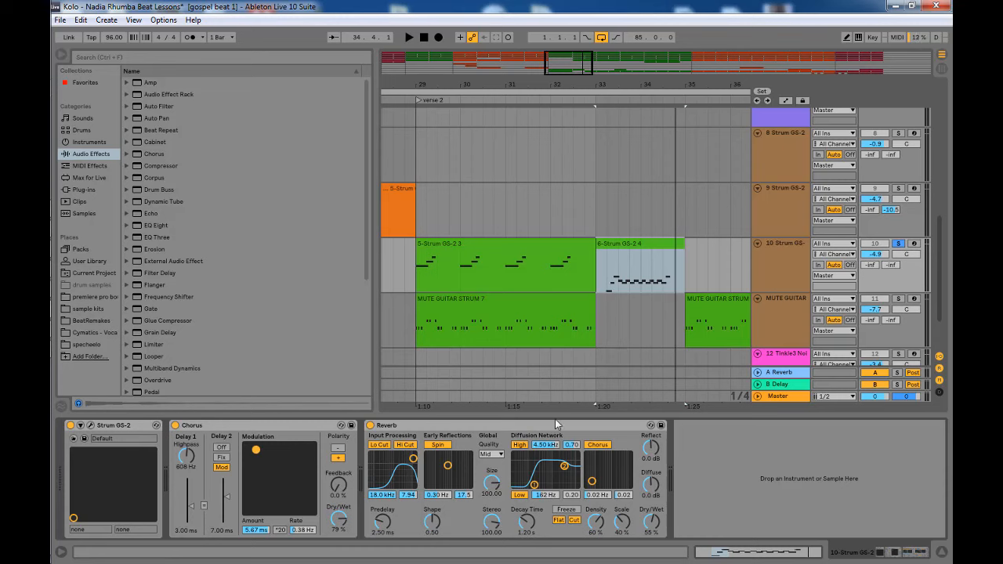
pyautogui.press('space')
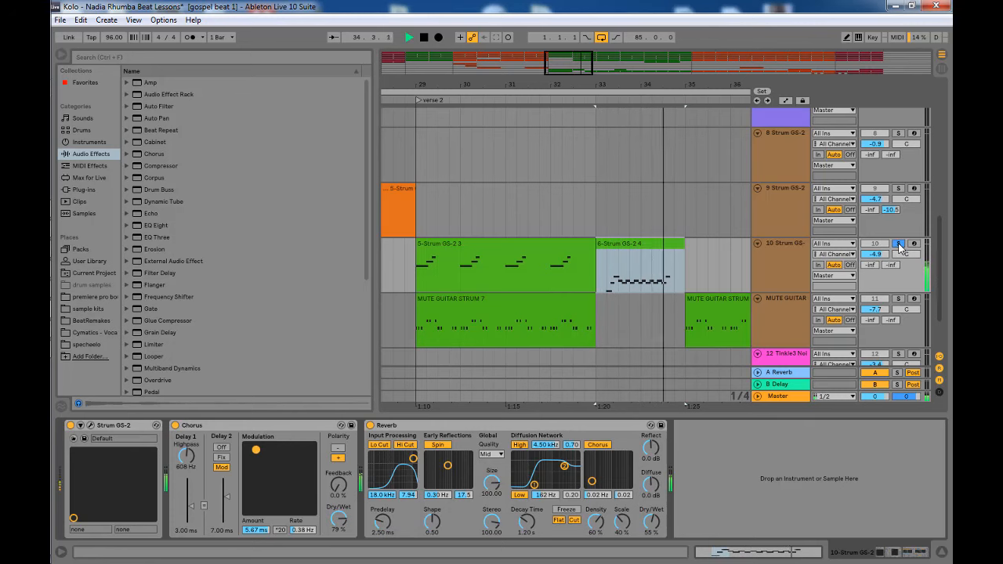
# Stop playback, solo track 11, open its MUTE GUITAR STRUM 7 clip at bar 29 and play its notes
pyautogui.press('space')
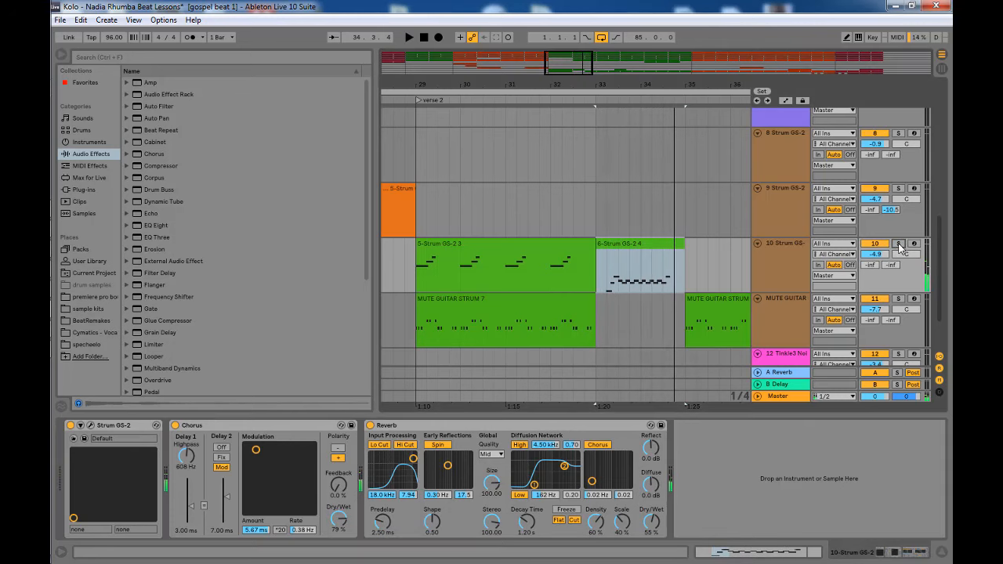
pyautogui.click(511, 309)
pyautogui.scroll(-3, 771, 314)
pyautogui.click(787, 276)
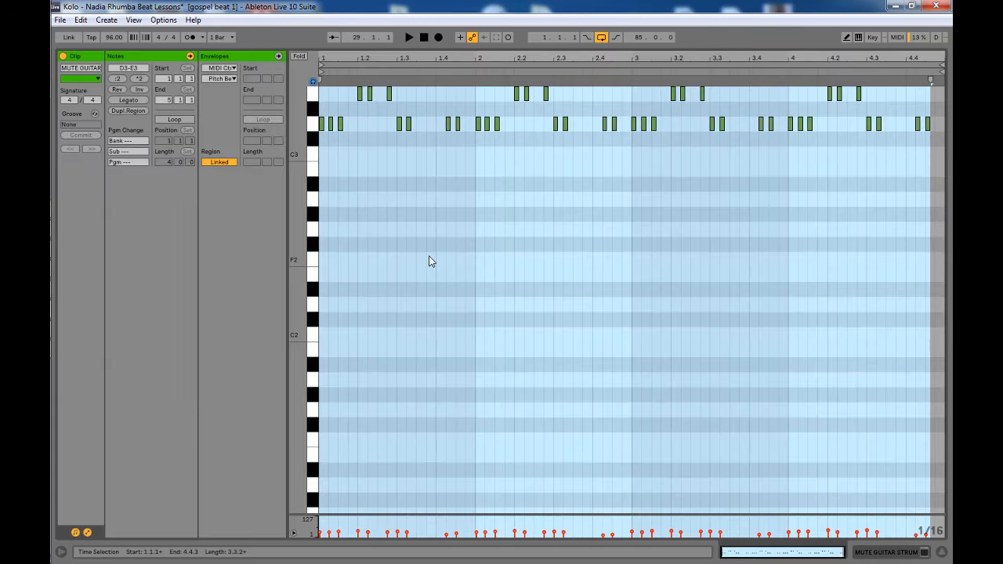
pyautogui.scroll(2, 441, 345)
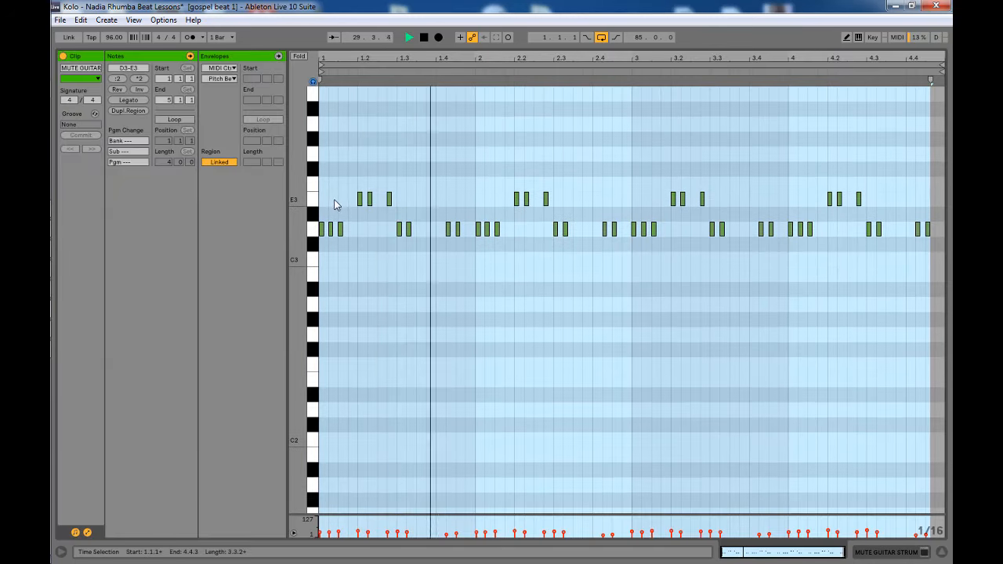
pyautogui.moveTo(300, 169); pyautogui.dragTo(300, 181)
pyautogui.press('space')
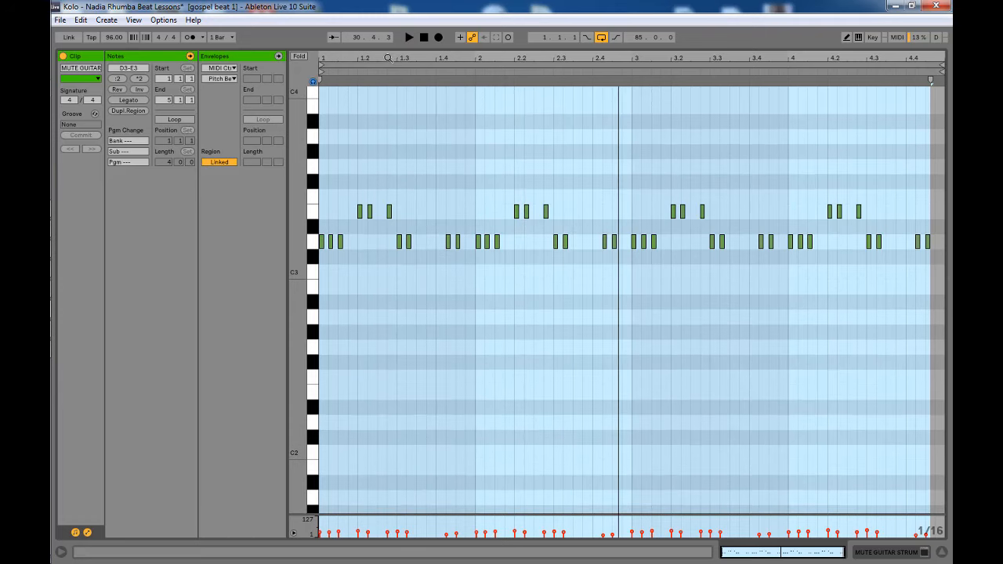
# Enlarge the MUTE GUITAR STRUM 7 clip's first-bar notes for reading, play them and close the clip editor
pyautogui.moveTo(388, 58); pyautogui.dragTo(584, 124)
pyautogui.press('space')
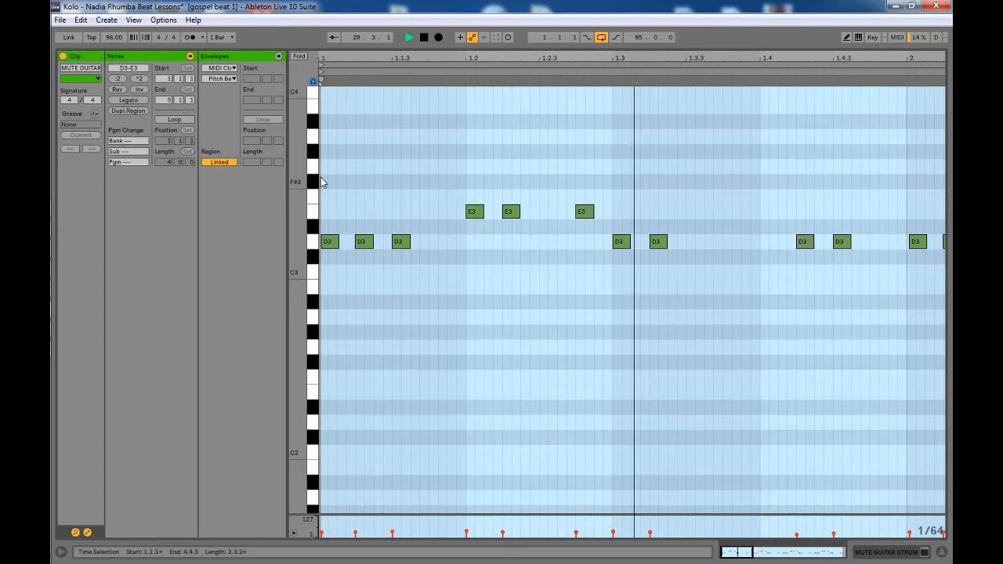
pyautogui.press('space')
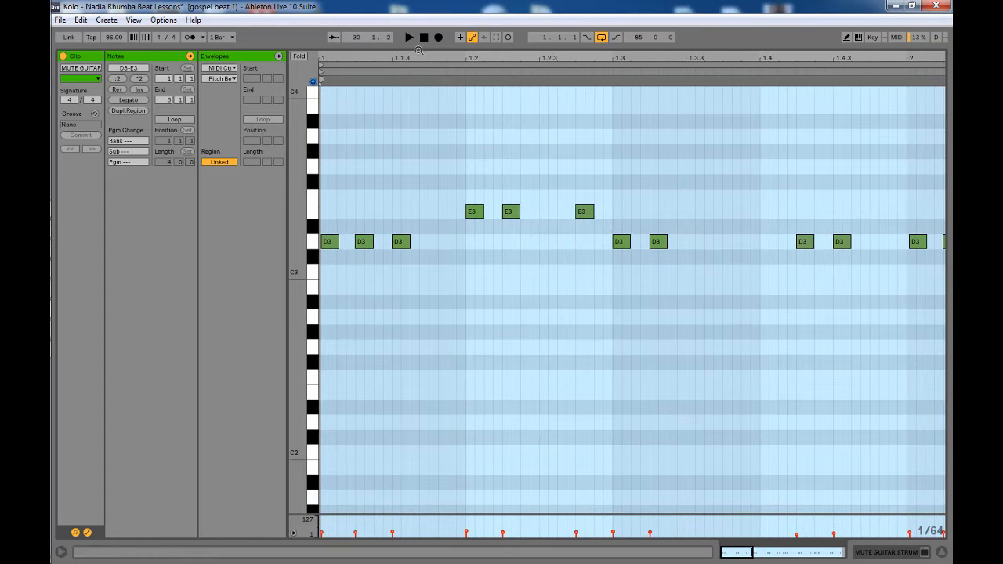
pyautogui.moveTo(427, 55); pyautogui.dragTo(412, 46)
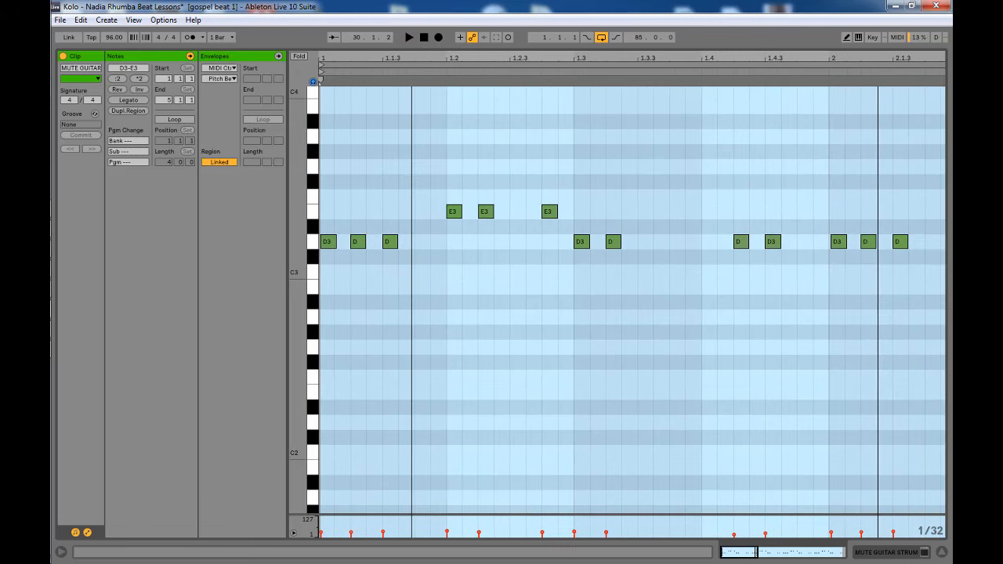
pyautogui.press('space')
pyautogui.press('space')
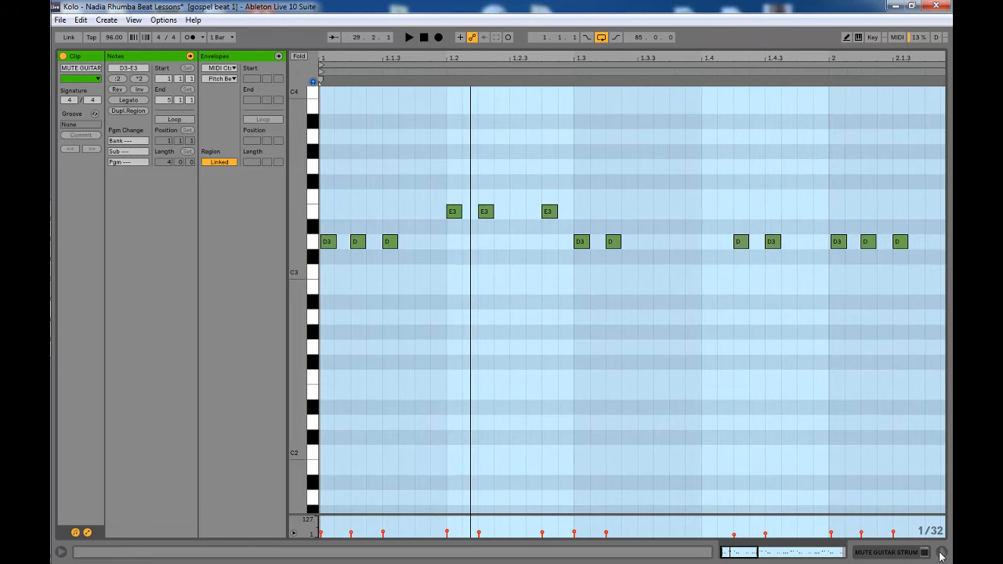
pyautogui.click(942, 557)
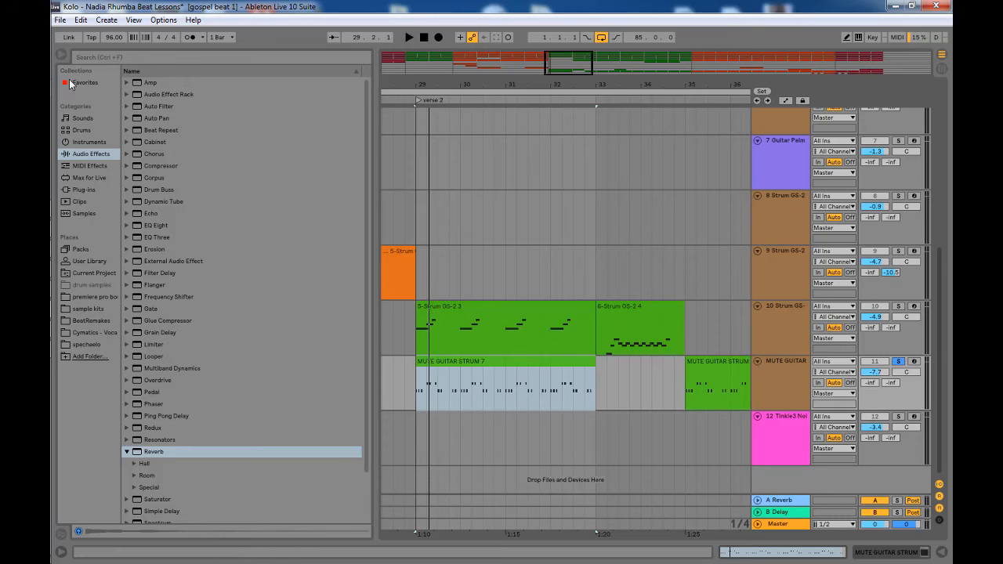
# Hide the browser, show more of the arrangement and play the soloed MUTE GUITAR STRUM track in verse 2
pyautogui.click(61, 56)
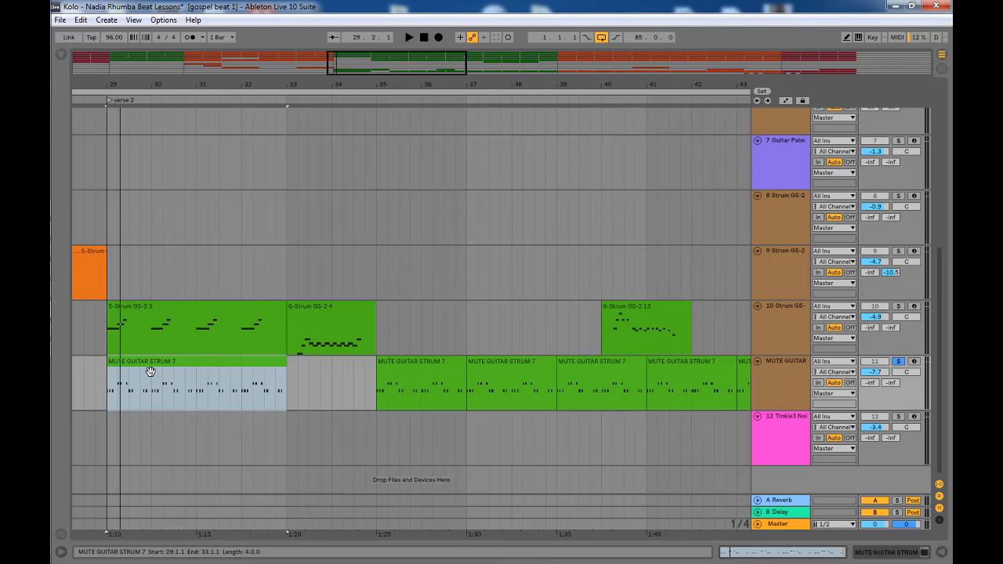
pyautogui.moveTo(394, 53); pyautogui.dragTo(392, 17)
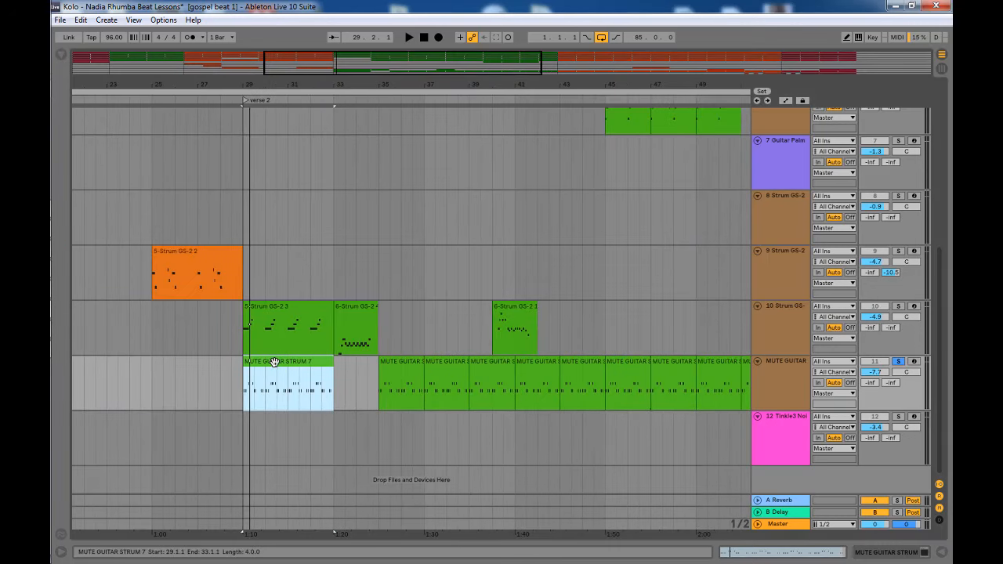
pyautogui.press('space')
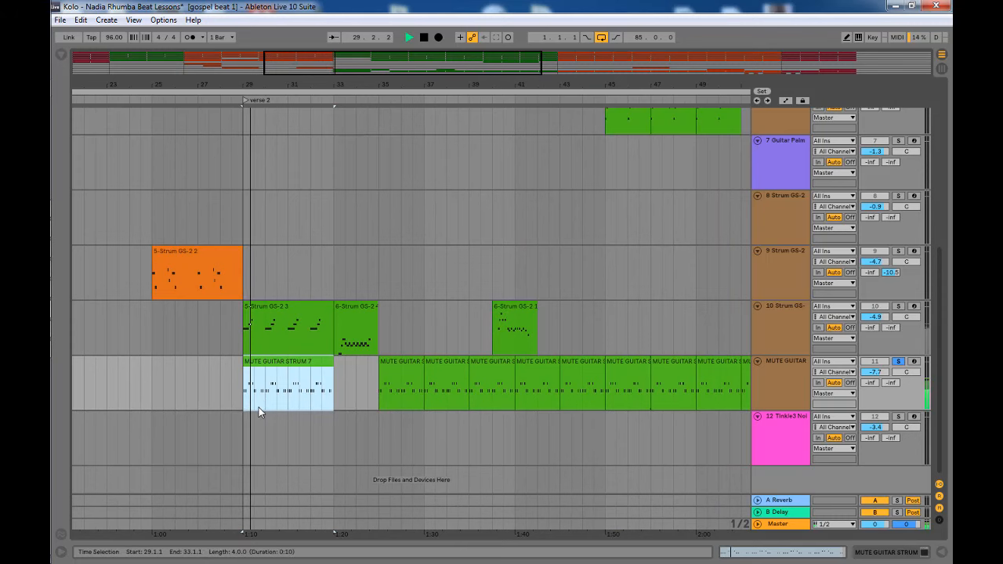
pyautogui.press('space')
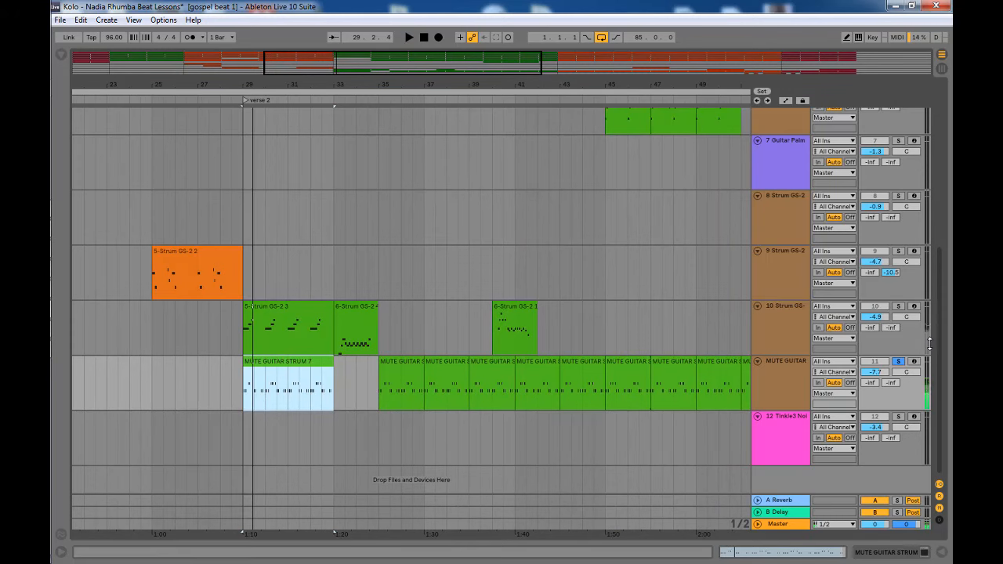
# Show track 11's Strum GS-2 bank and program, close the plug-in window and play the track briefly
pyautogui.doubleClick(785, 382)
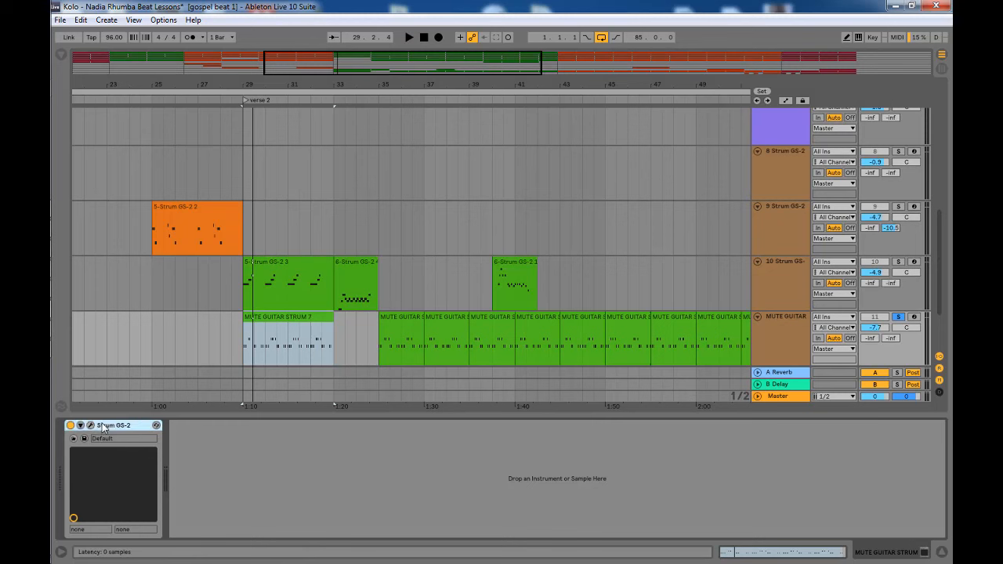
pyautogui.click(89, 425)
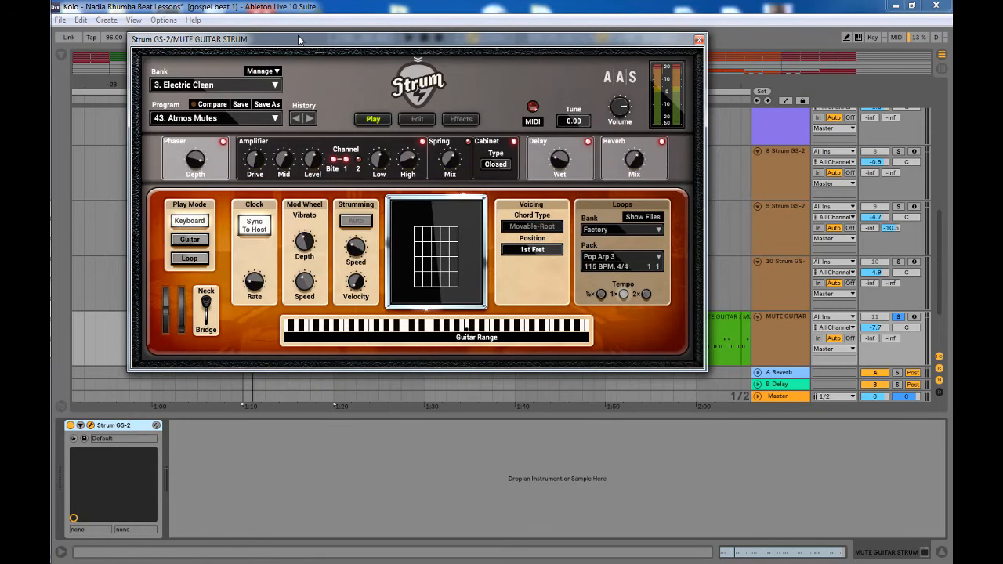
pyautogui.moveTo(299, 40); pyautogui.dragTo(436, 88)
pyautogui.click(314, 139)
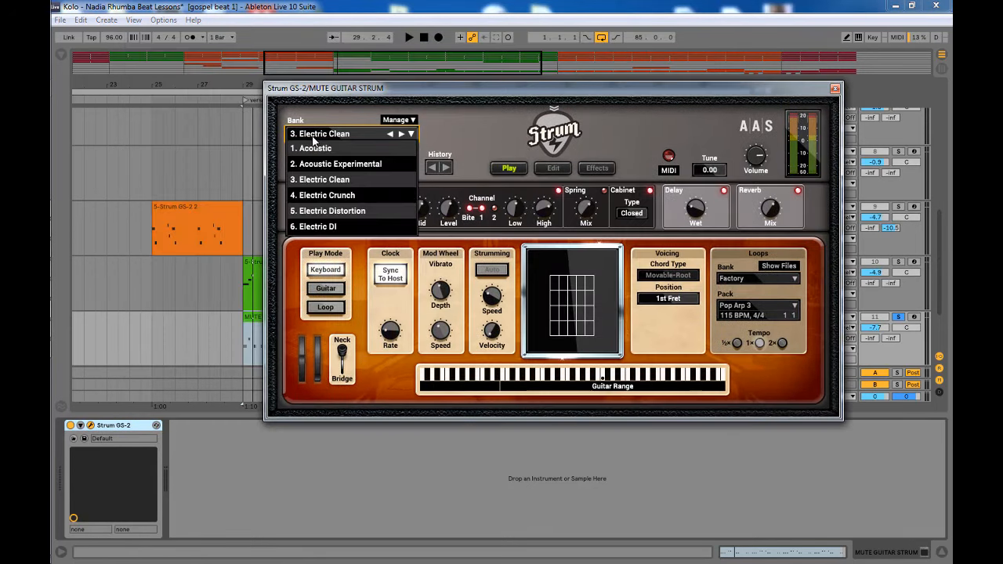
pyautogui.click(314, 138)
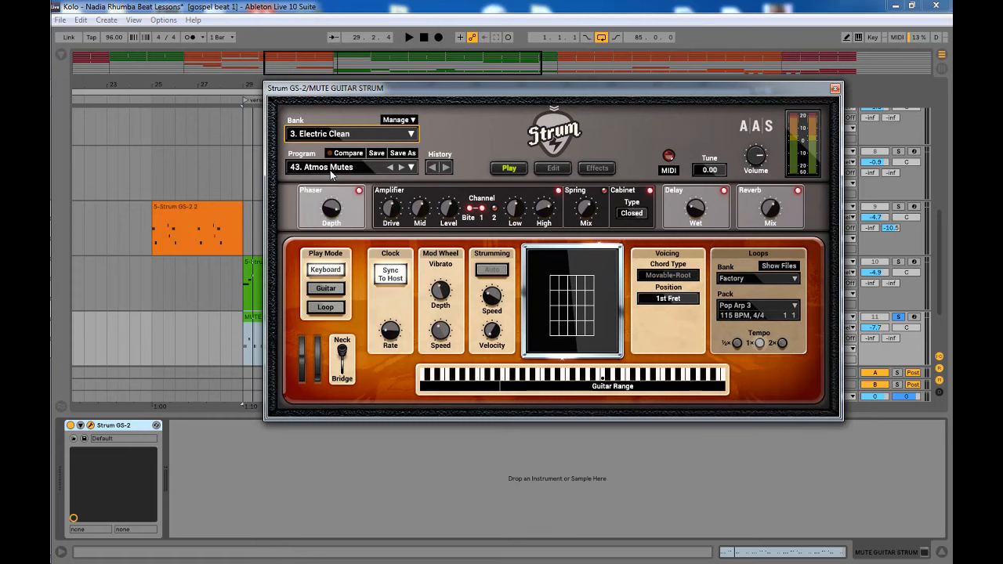
pyautogui.click(836, 88)
pyautogui.press('space')
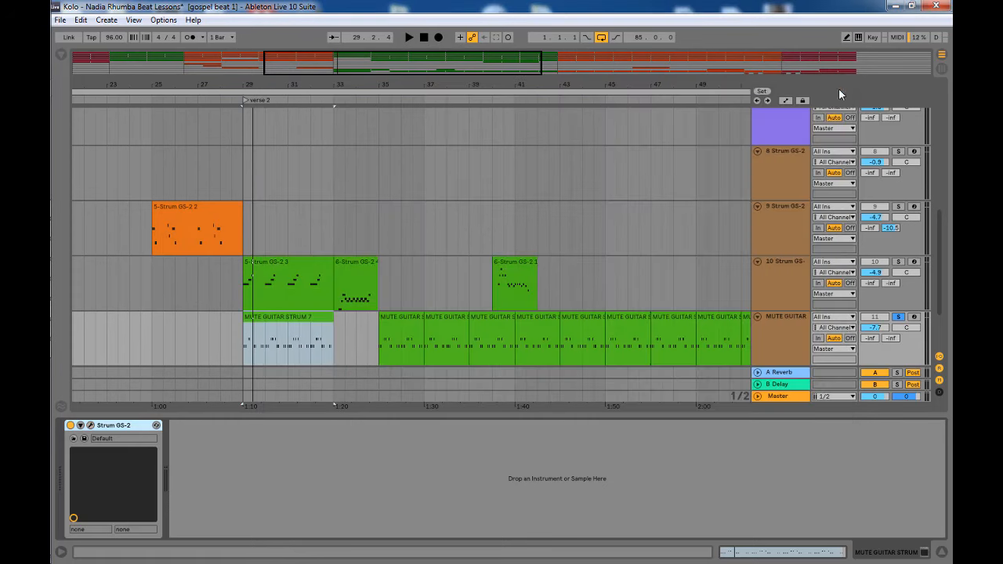
pyautogui.press('space')
# Review all tracks, unsolo track 11, play the full arrangement through verse 2 with the device view hidden, and stop
pyautogui.scroll(2, 388, 131)
pyautogui.scroll(1, 387, 132)
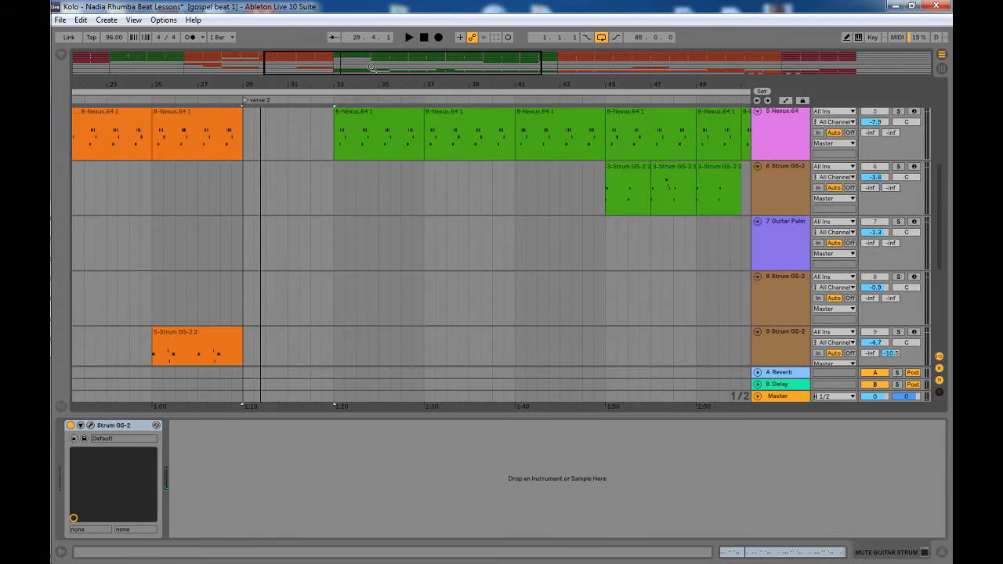
pyautogui.keyDown('ctrl'); pyautogui.scroll(-2, 377, 205); pyautogui.keyUp('ctrl')
pyautogui.scroll(5, 377, 202)
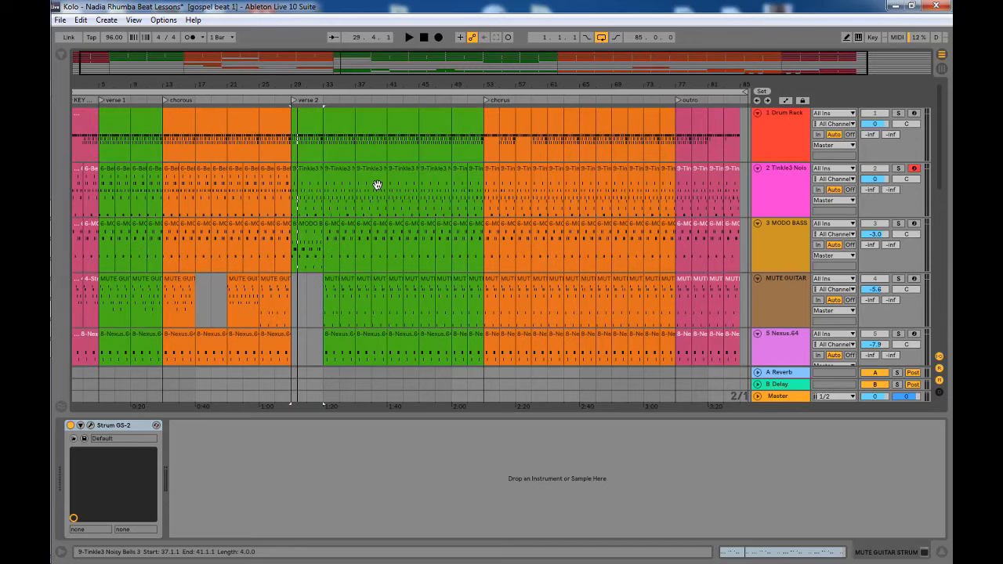
pyautogui.scroll(-5, 378, 185)
pyautogui.scroll(-4, 379, 181)
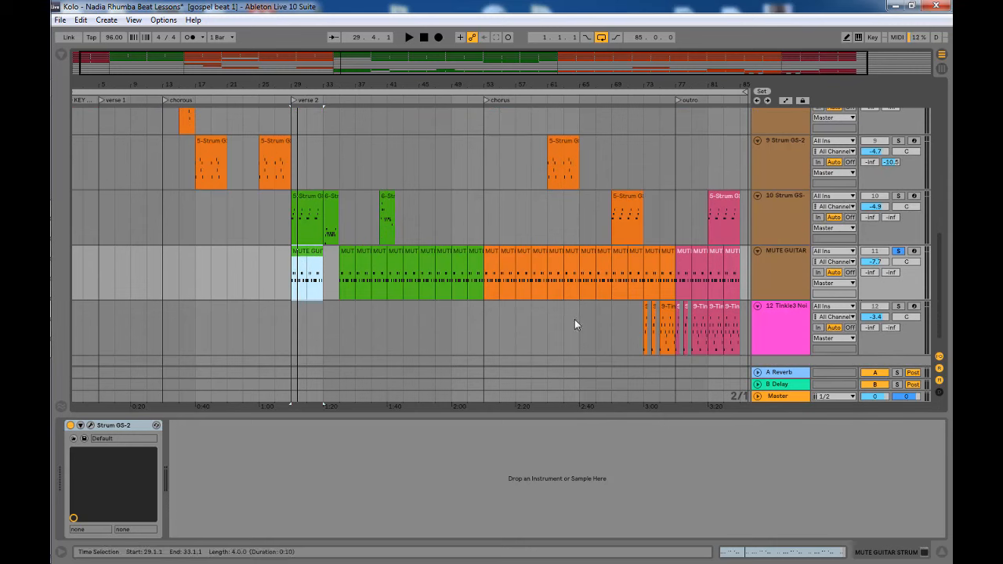
pyautogui.click(898, 250)
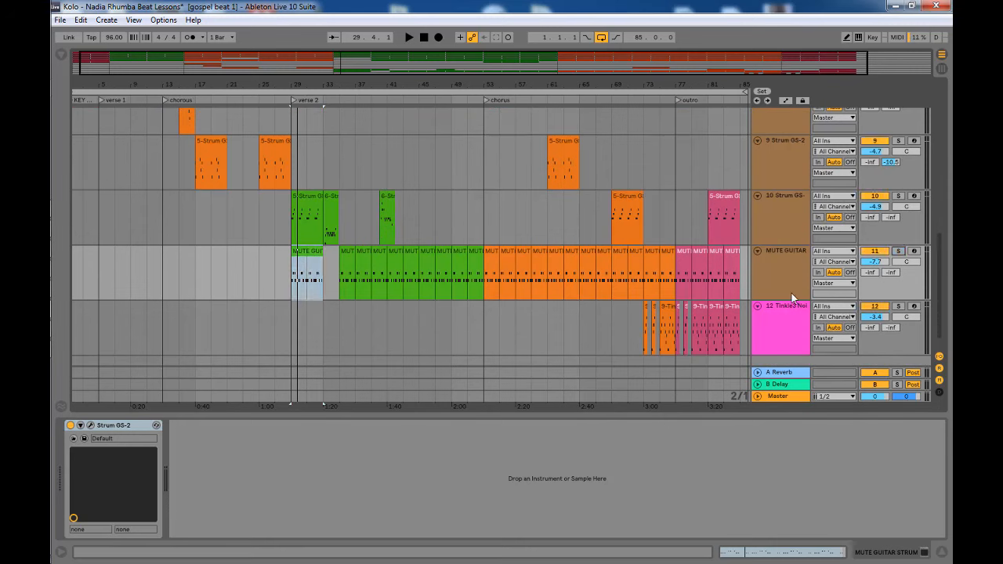
pyautogui.press('space')
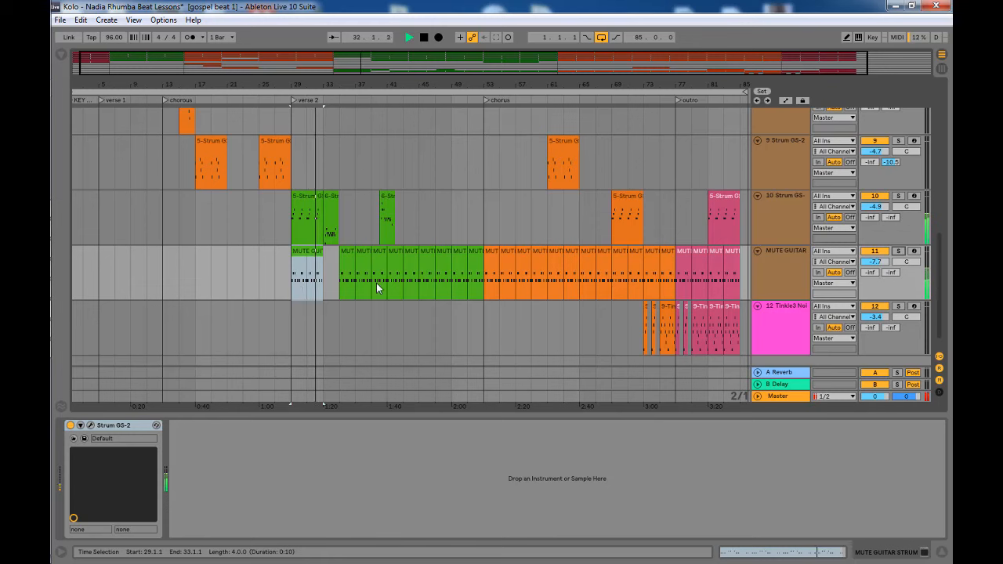
pyautogui.scroll(5, 382, 296)
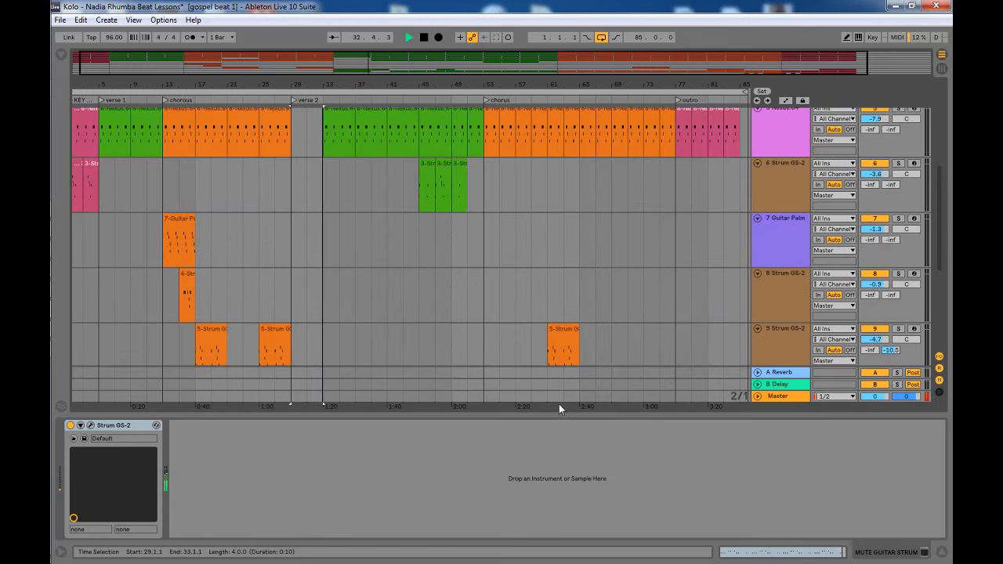
pyautogui.click(942, 554)
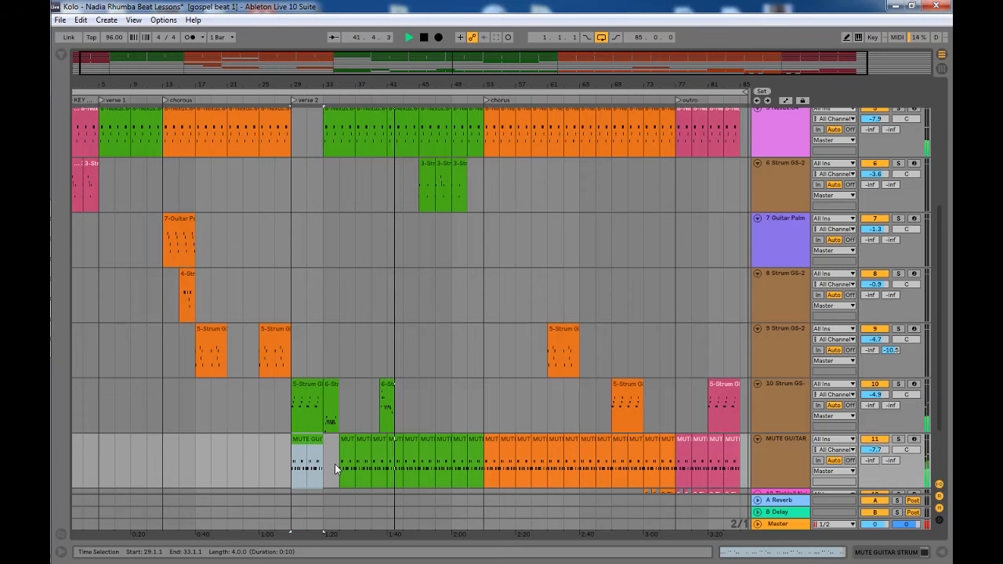
pyautogui.press('space')
# Open track 10's 6-Strum GS-2 13 clip at bar 40, play its notes and close the clip editor
pyautogui.doubleClick(384, 401)
pyautogui.scroll(4, 354, 228)
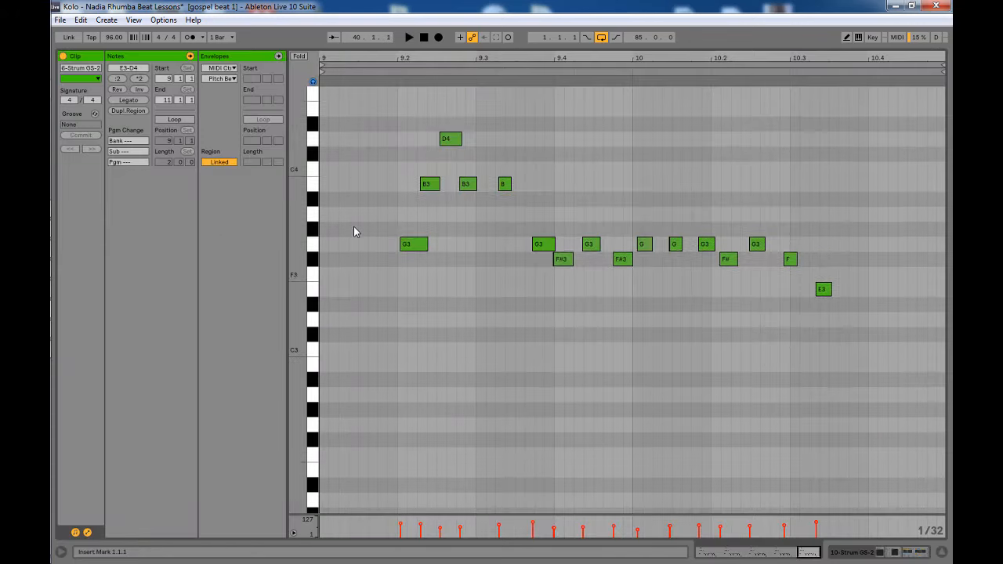
pyautogui.press('space')
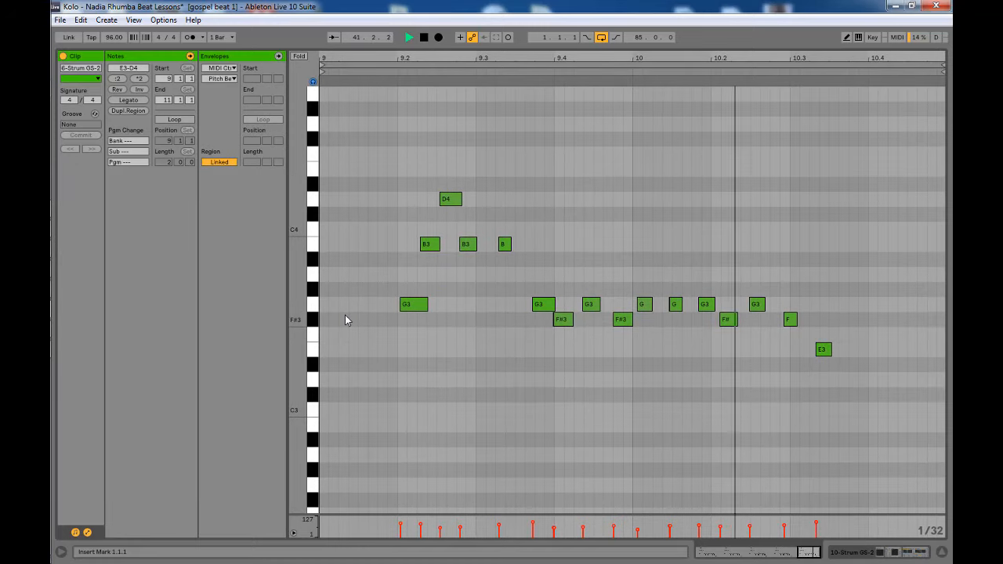
pyautogui.click(941, 555)
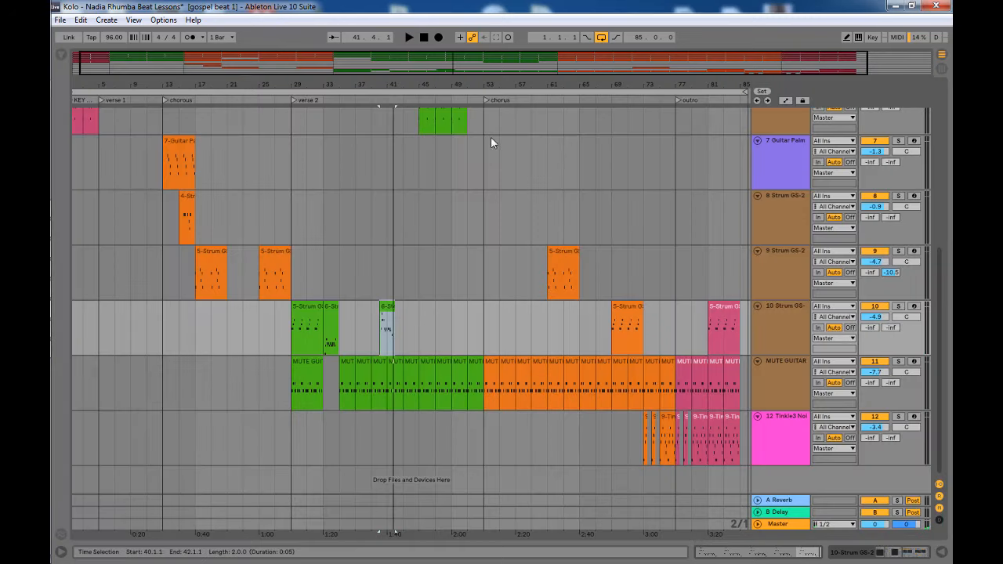
# Fit the whole arrangement in view, solo track 12 Tinkle3 Noisy Bells and select its first outro clip at bar 77
pyautogui.moveTo(498, 85); pyautogui.dragTo(498, 55)
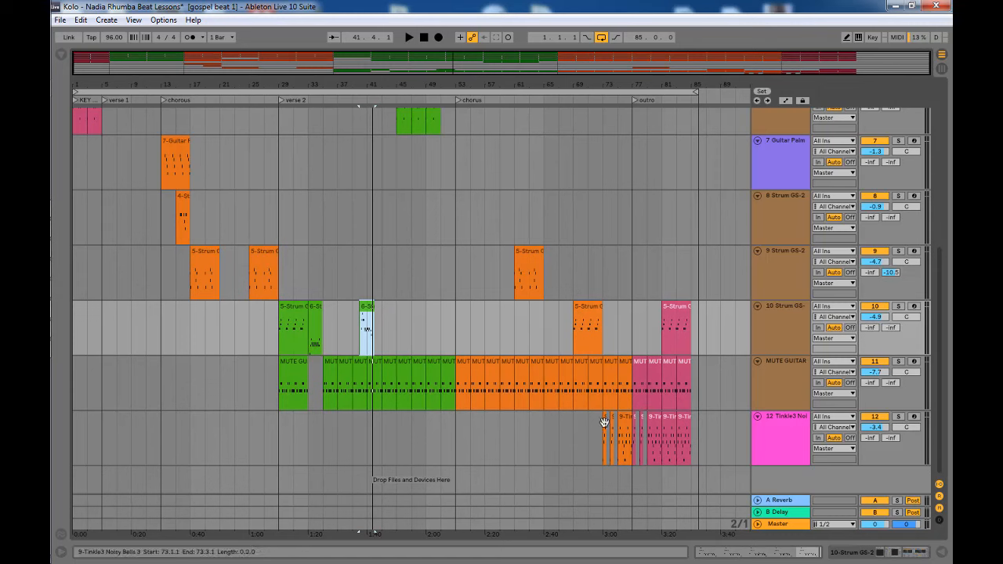
pyautogui.click(668, 430)
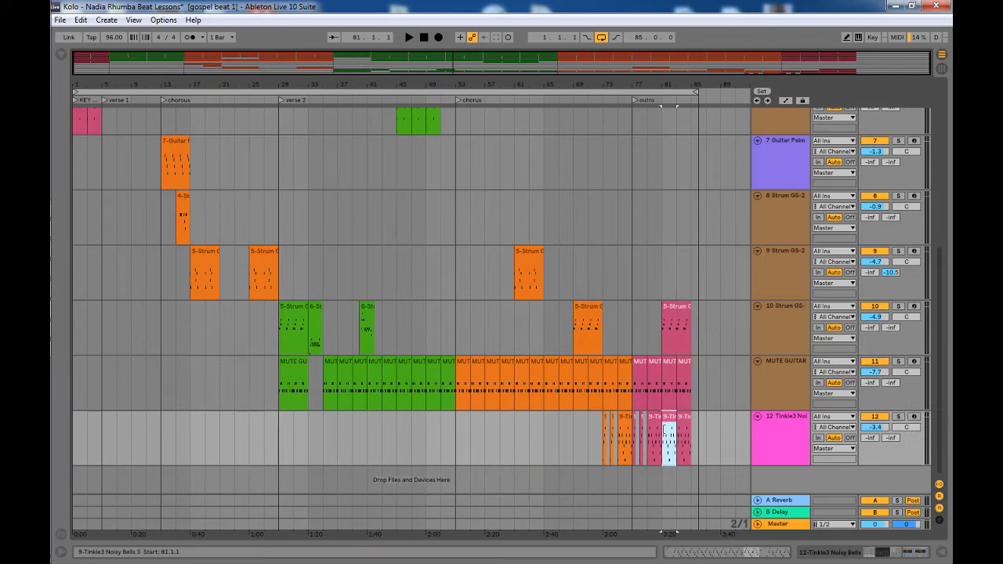
pyautogui.click(773, 427)
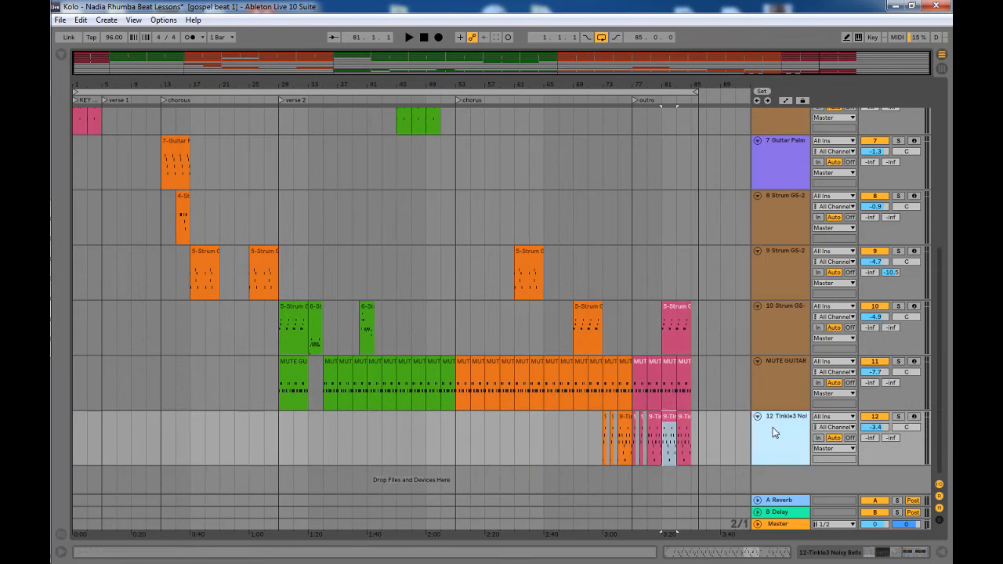
pyautogui.click(899, 416)
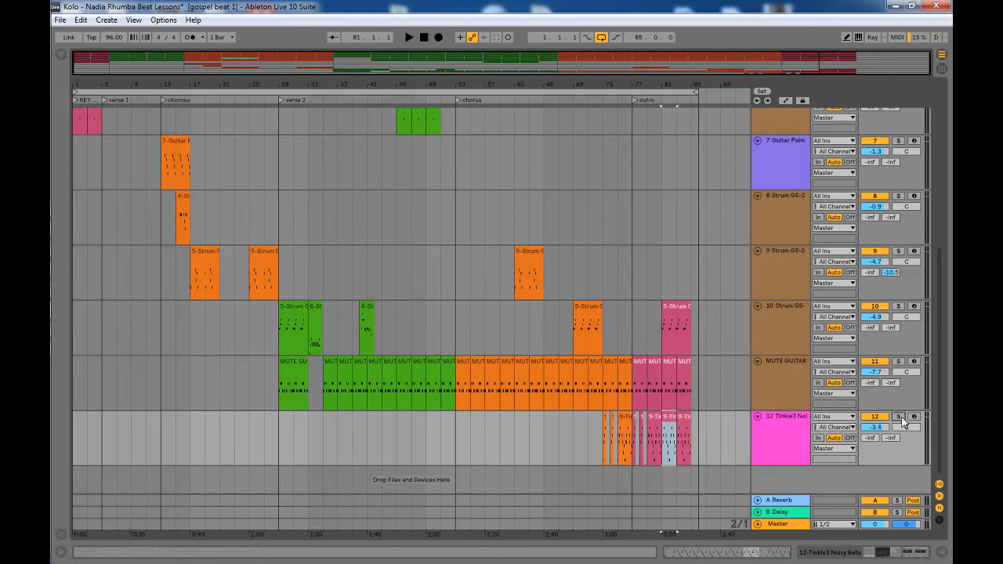
pyautogui.click(633, 456)
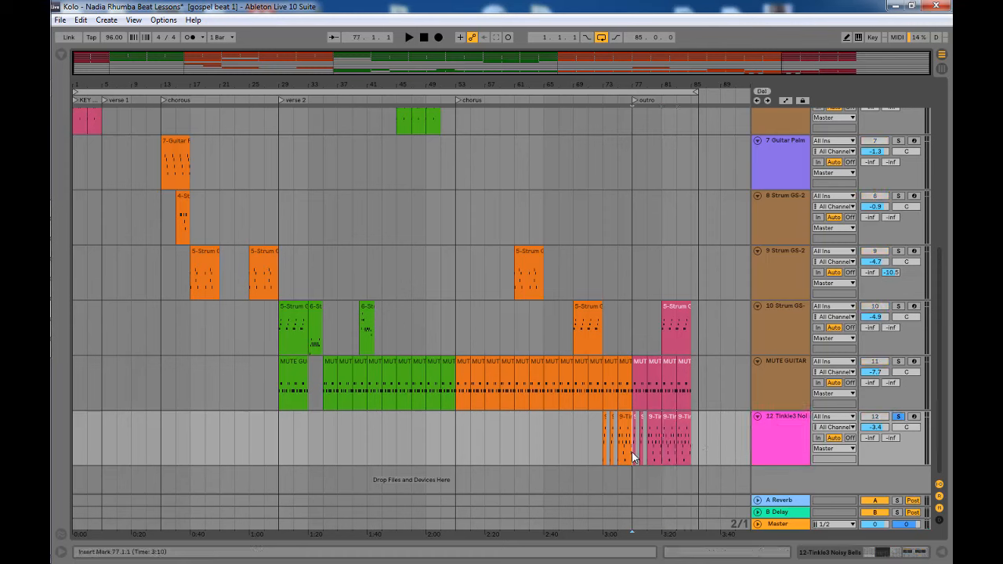
pyautogui.click(779, 428)
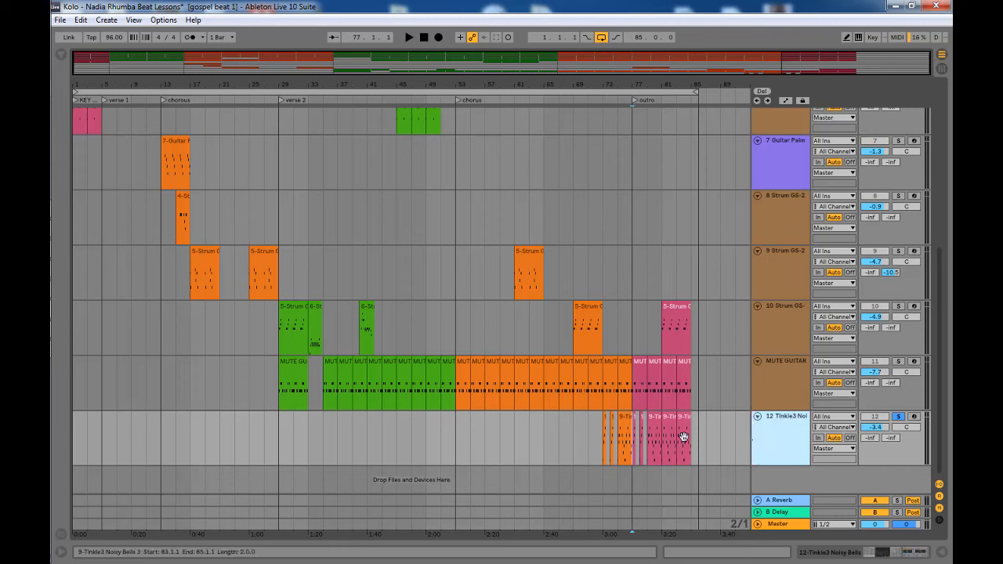
pyautogui.click(633, 422)
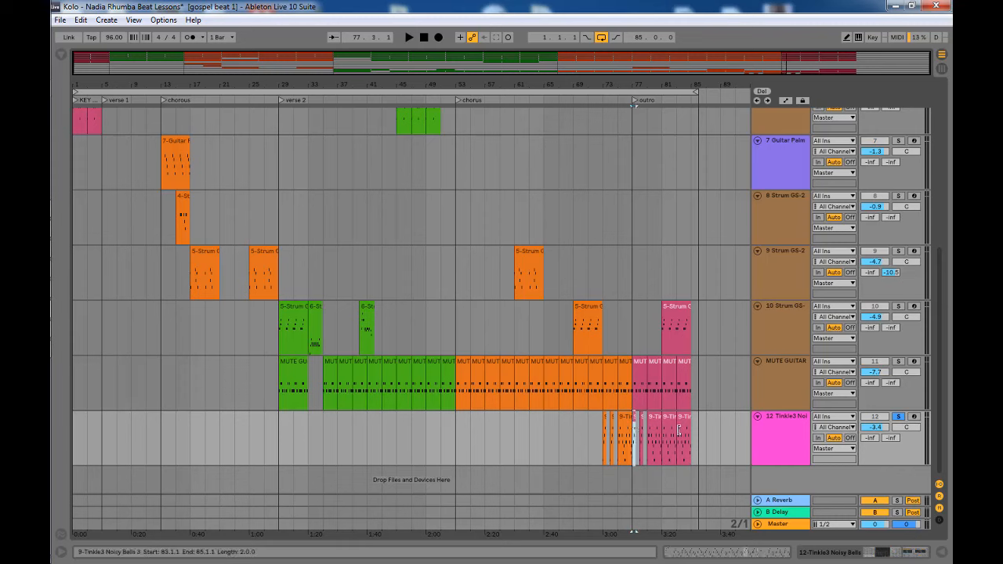
# Play the notes of track 12's Tinkle3 Noisy Bells clip at bar 79, close the clip editor and show the track's devices
pyautogui.doubleClick(657, 428)
pyautogui.press('space')
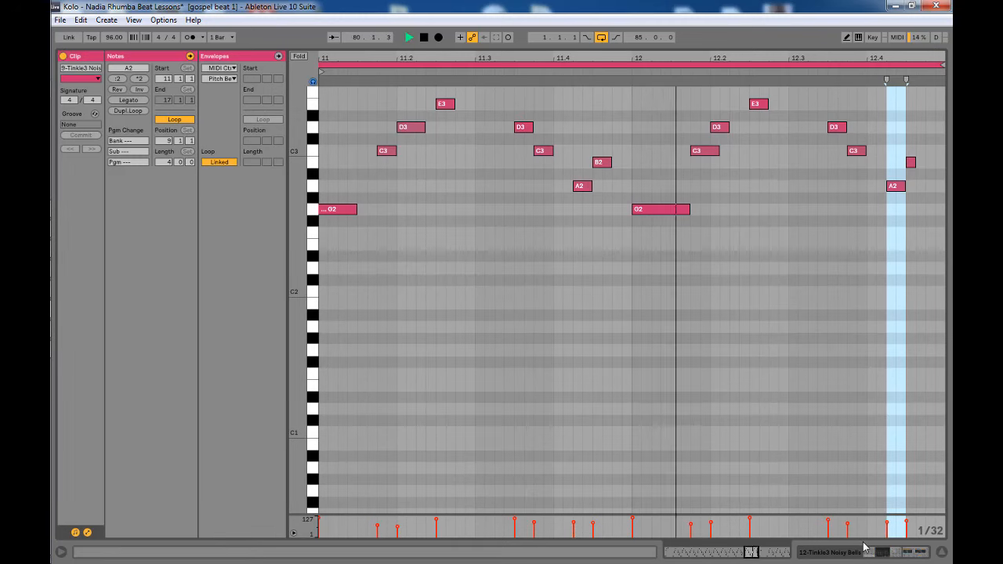
pyautogui.press('space')
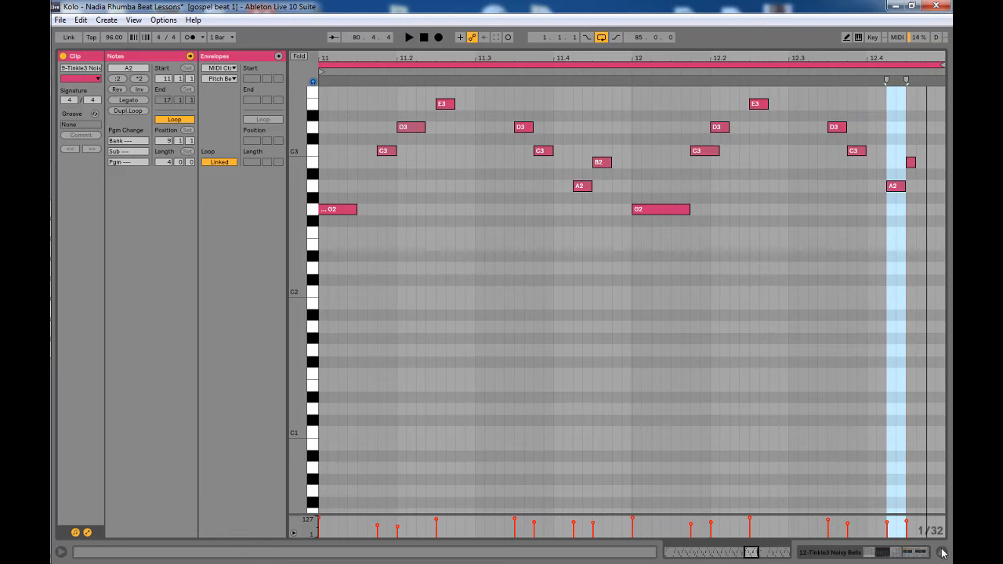
pyautogui.click(943, 552)
pyautogui.doubleClick(788, 428)
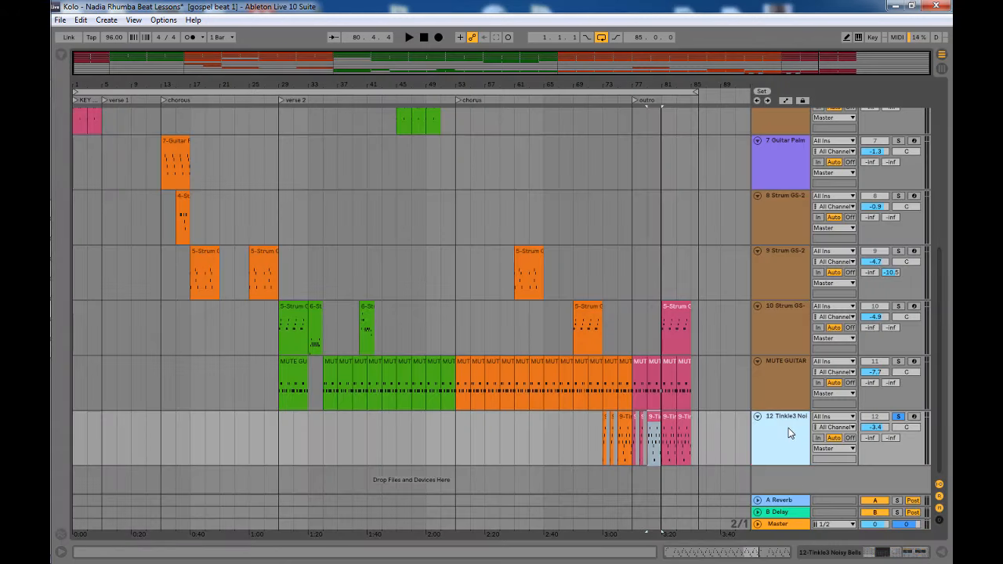
pyautogui.click(134, 425)
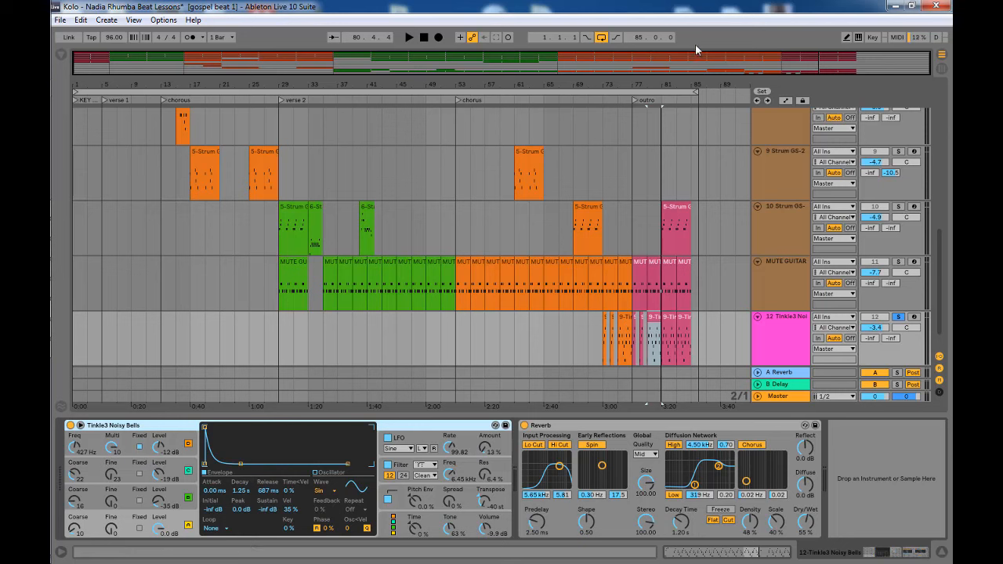
# Reopen track 12's Tinkle3 Noisy Bells clip at bar 79, play its notes again and close the clip editor
pyautogui.moveTo(660, 81); pyautogui.dragTo(664, 207)
pyautogui.scroll(-1, 609, 281)
pyautogui.doubleClick(616, 287)
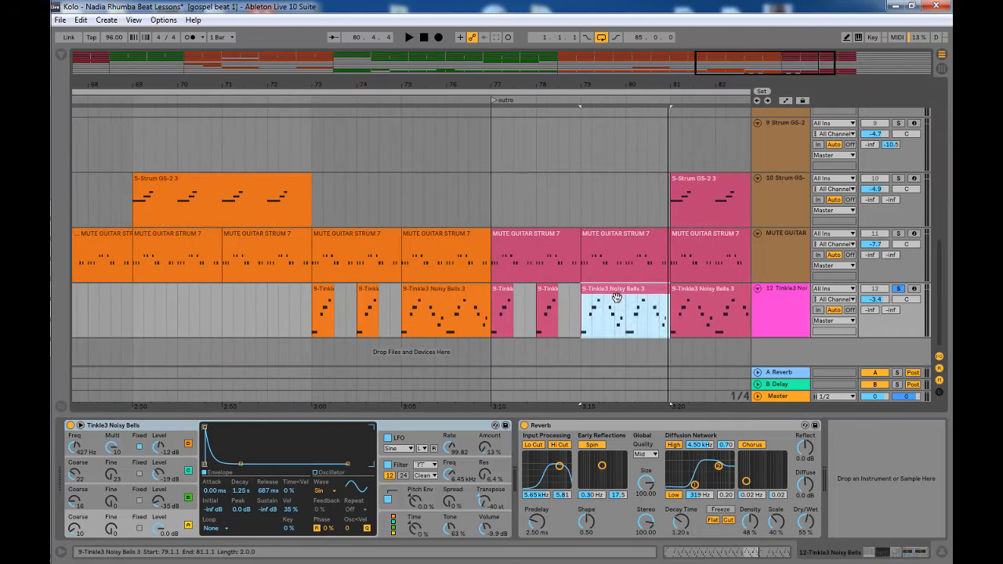
pyautogui.scroll(3, 353, 192)
pyautogui.press('space')
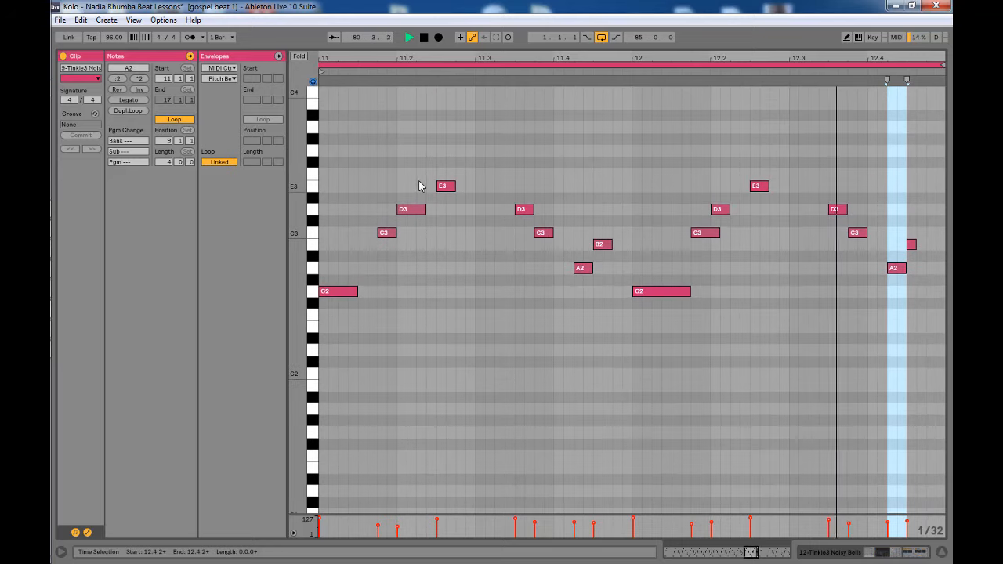
pyautogui.press('space')
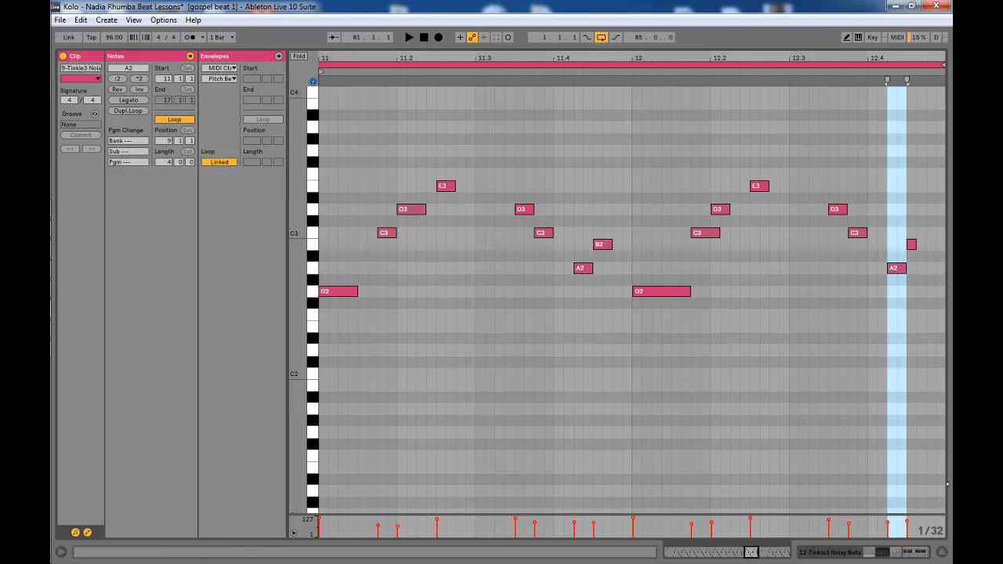
pyautogui.click(942, 552)
# Play soloed track 12 from its first outro clip at bar 77 through bar 80 and stop
pyautogui.click(499, 431)
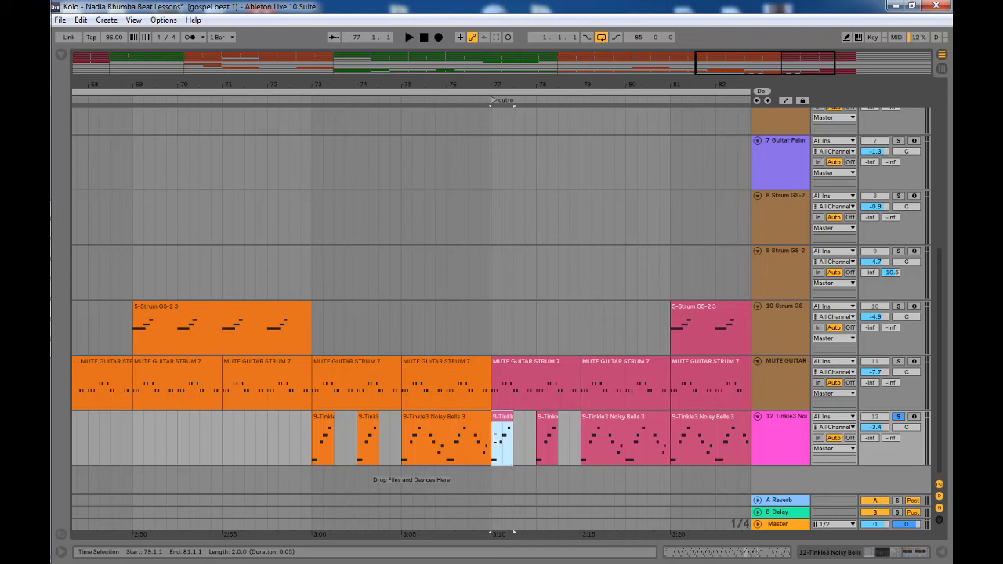
pyautogui.press('space')
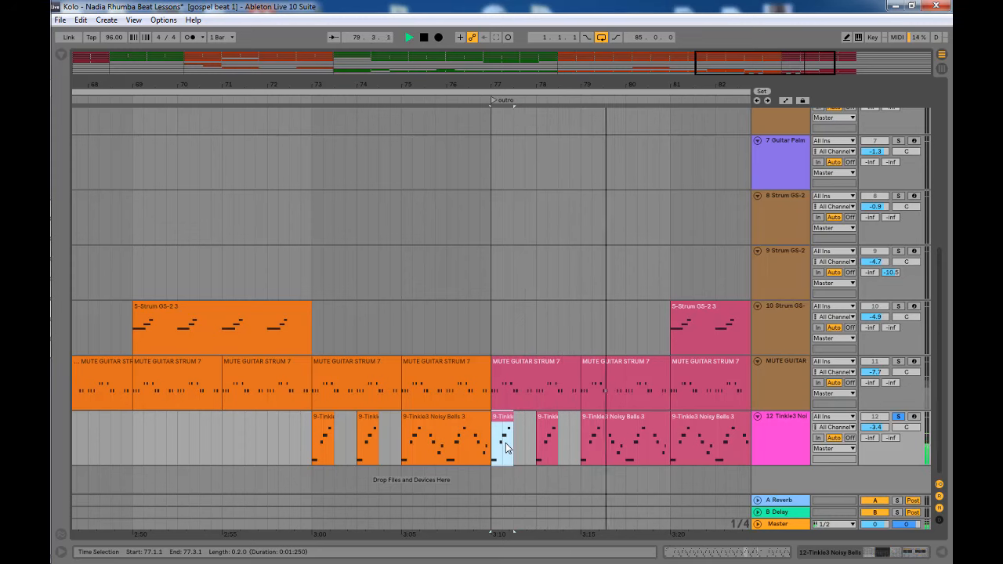
pyautogui.moveTo(530, 83); pyautogui.dragTo(526, 58)
pyautogui.press('space')
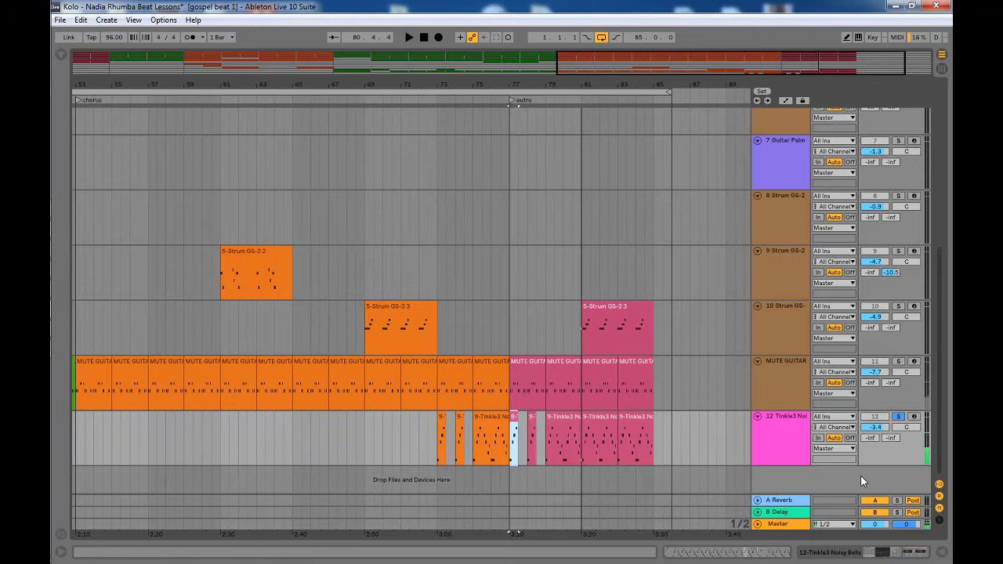
# Show track 12's Tinkle3 Noisy Bells preset under Mallets and its Reverb effect in the browser, and close the browser
pyautogui.doubleClick(785, 430)
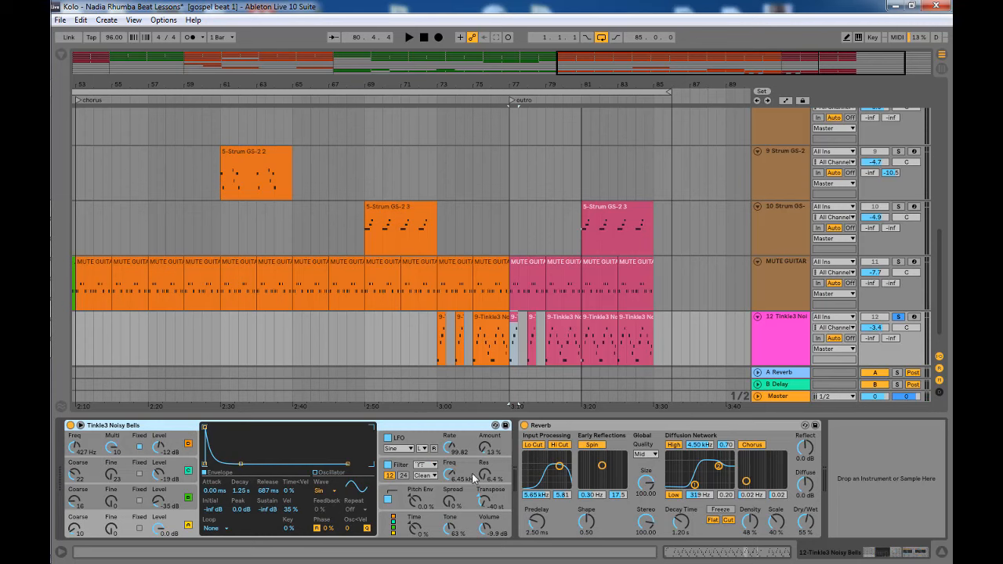
pyautogui.click(495, 425)
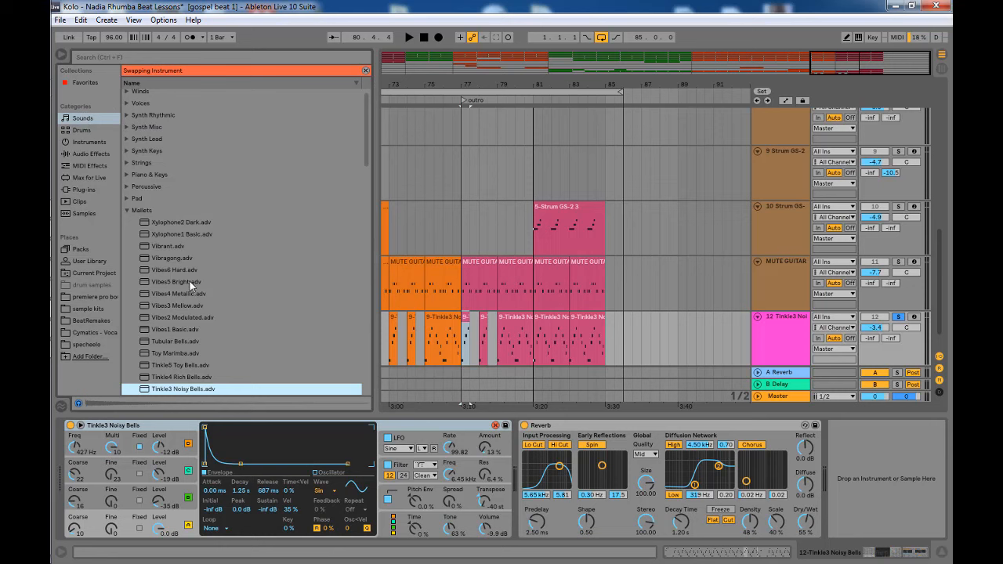
pyautogui.scroll(-2, 228, 361)
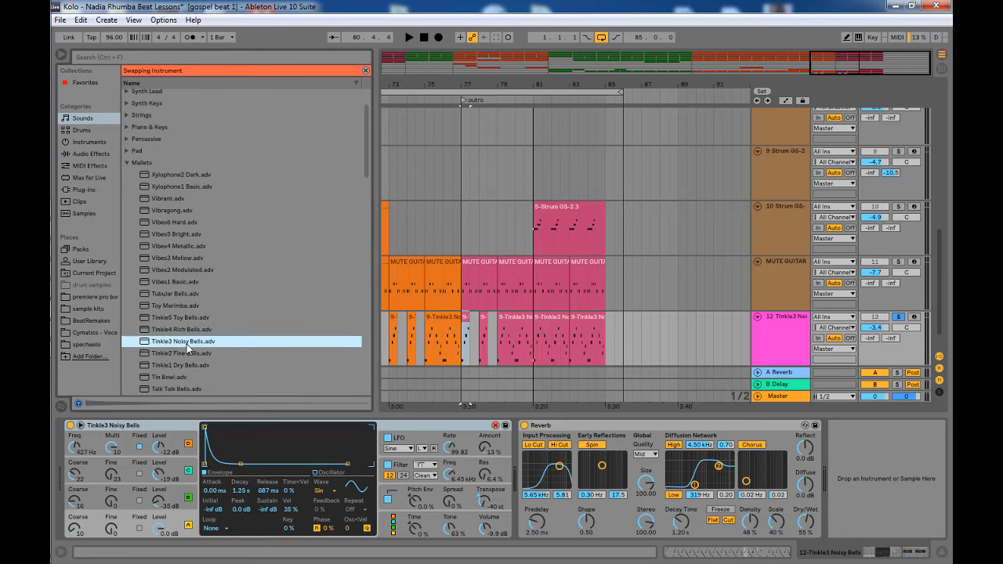
pyautogui.click(538, 430)
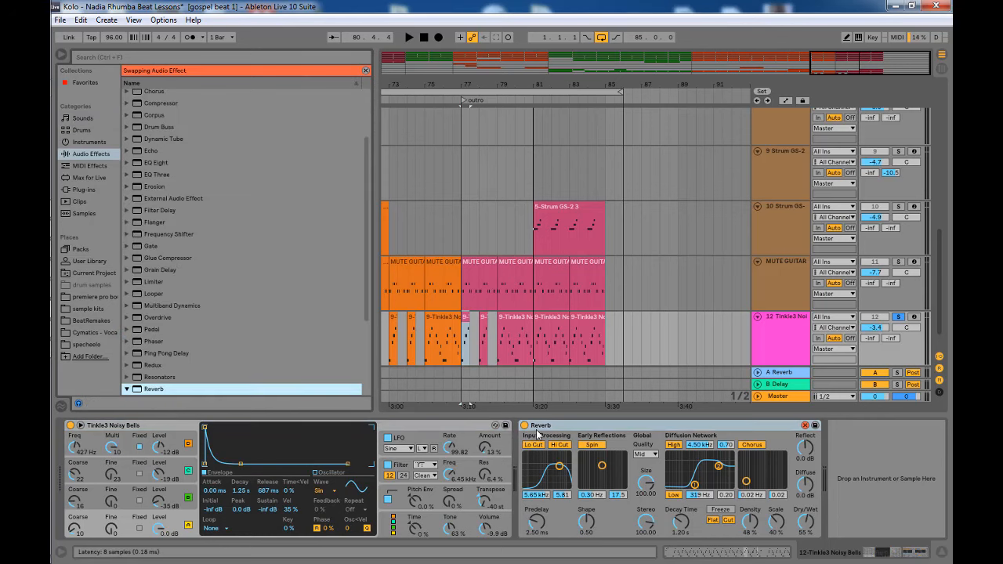
pyautogui.click(62, 55)
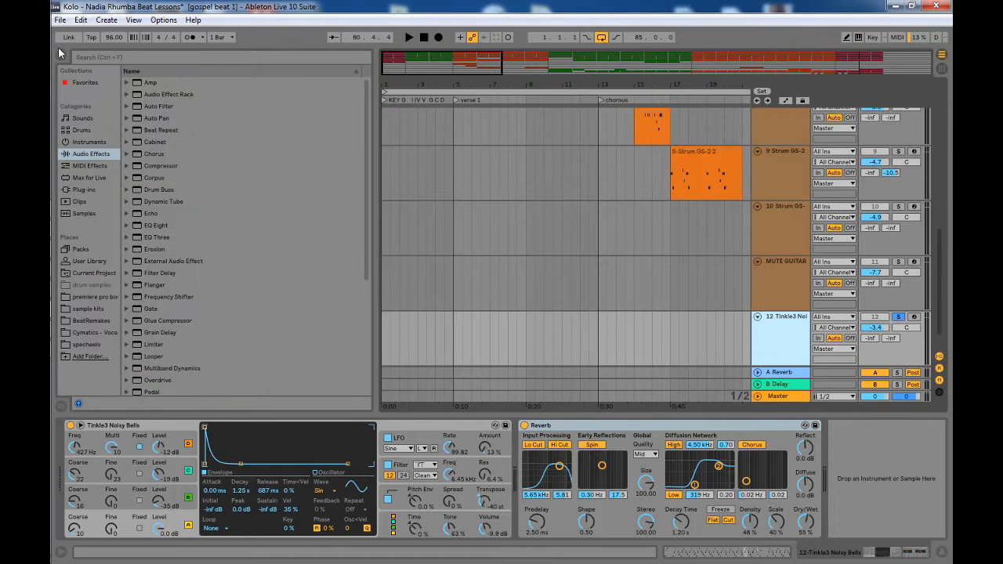
pyautogui.click(61, 53)
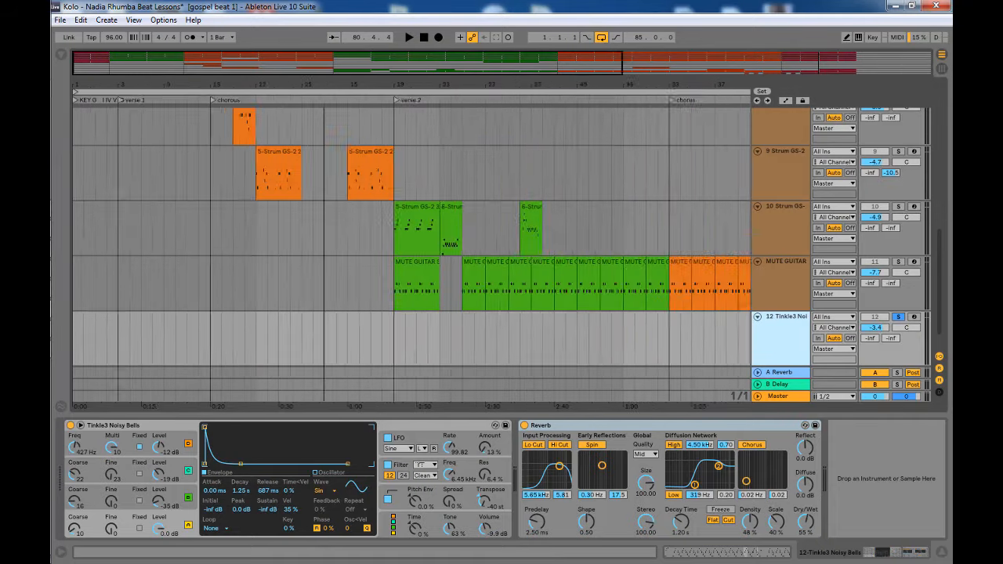
# Examine the arrangement's sections from verse 1 through the outro across the tracks, starting with the Drum Rack
pyautogui.moveTo(345, 63); pyautogui.dragTo(345, 39)
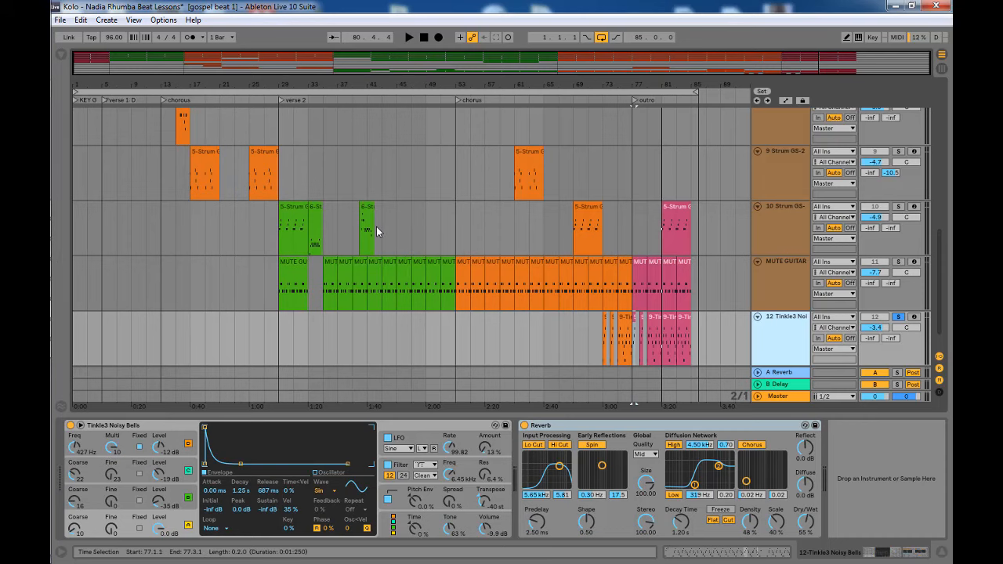
pyautogui.scroll(5, 377, 226)
pyautogui.scroll(5, 379, 221)
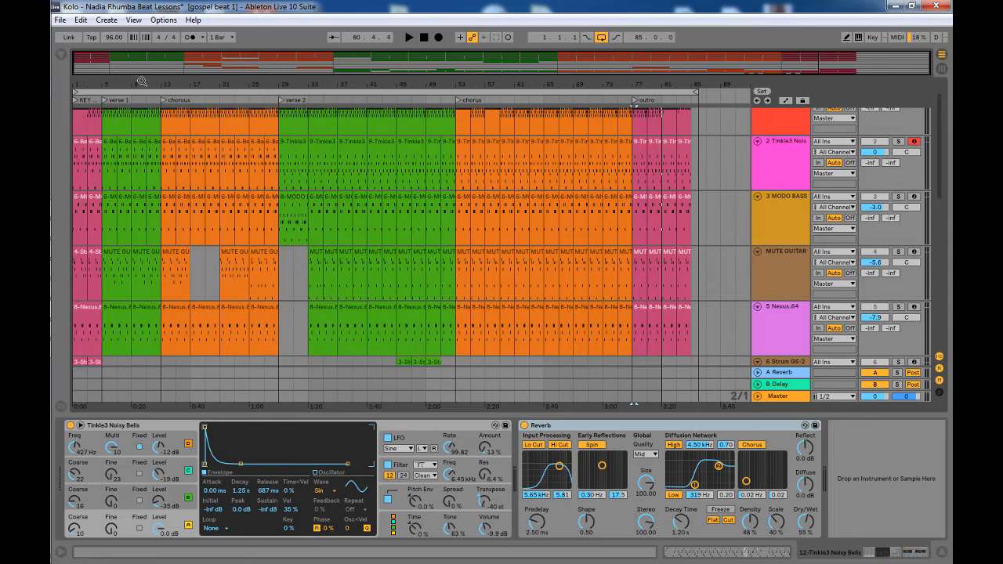
pyautogui.moveTo(144, 82); pyautogui.dragTo(143, 125)
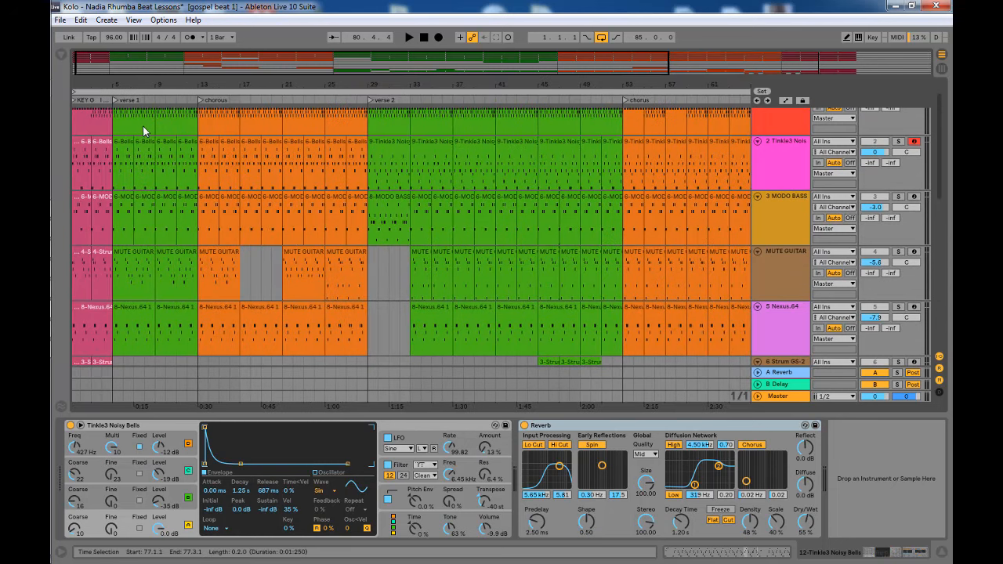
pyautogui.scroll(1, 158, 148)
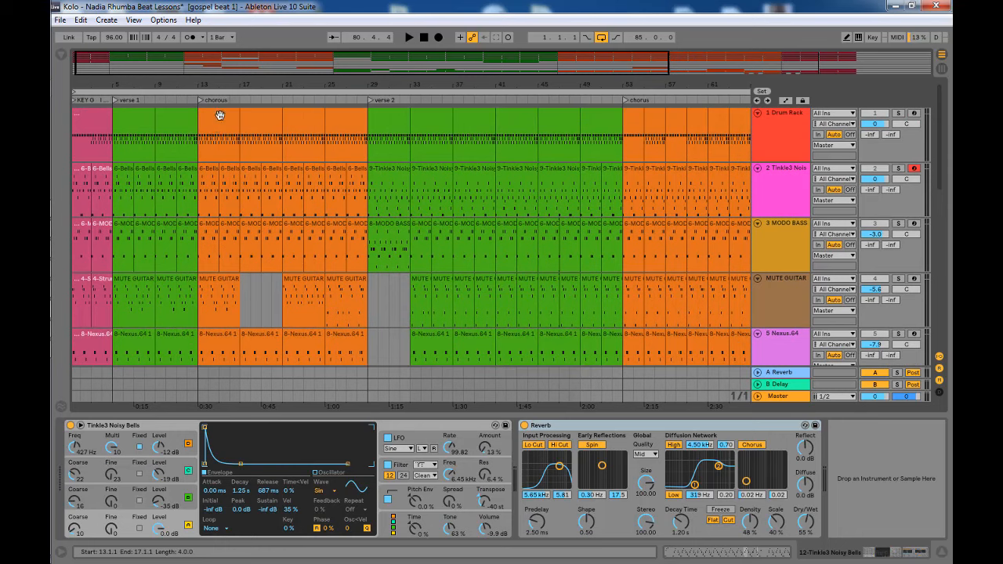
pyautogui.click(385, 117)
pyautogui.moveTo(398, 83); pyautogui.dragTo(397, 41)
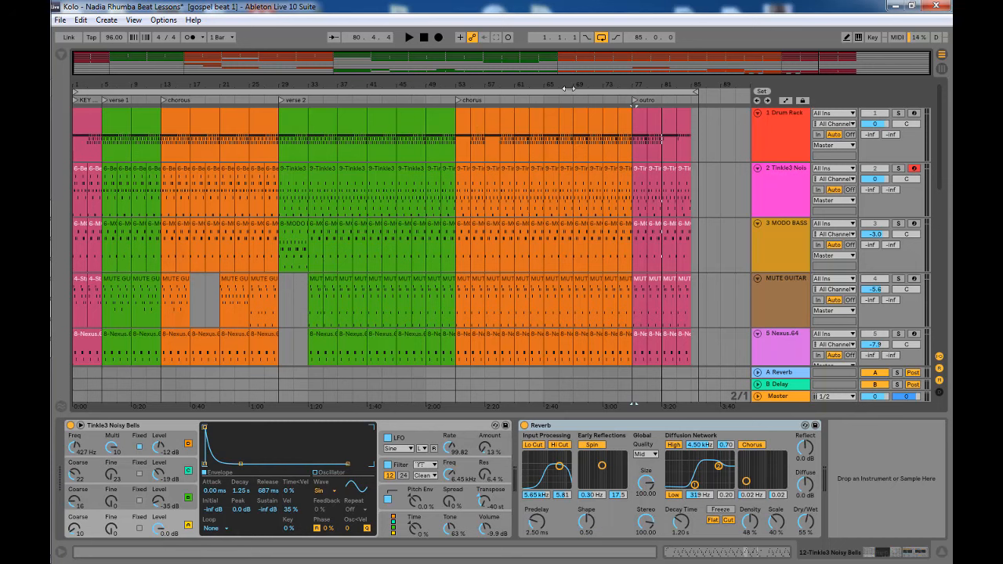
pyautogui.moveTo(538, 85); pyautogui.dragTo(554, 114)
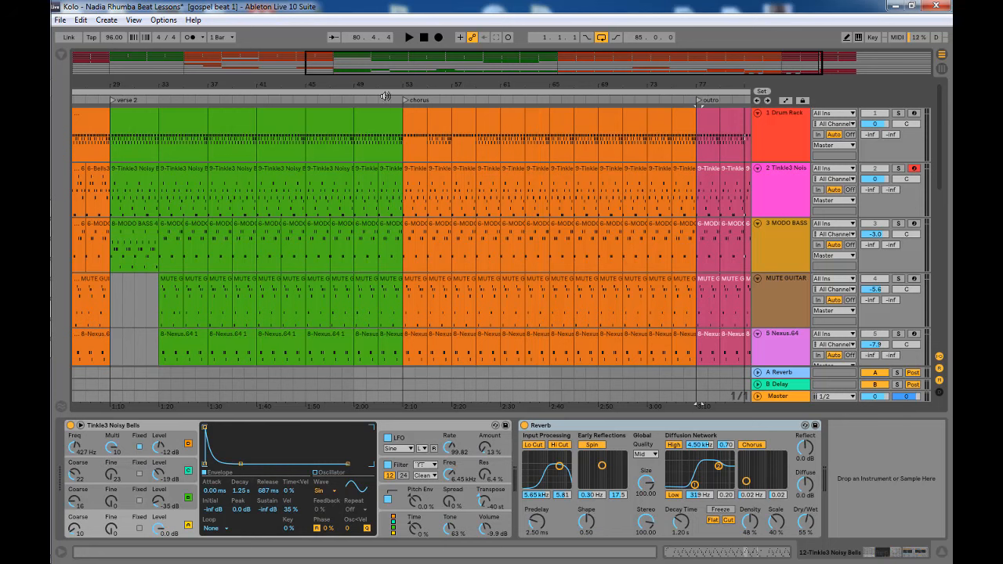
pyautogui.moveTo(426, 83); pyautogui.dragTo(470, 56)
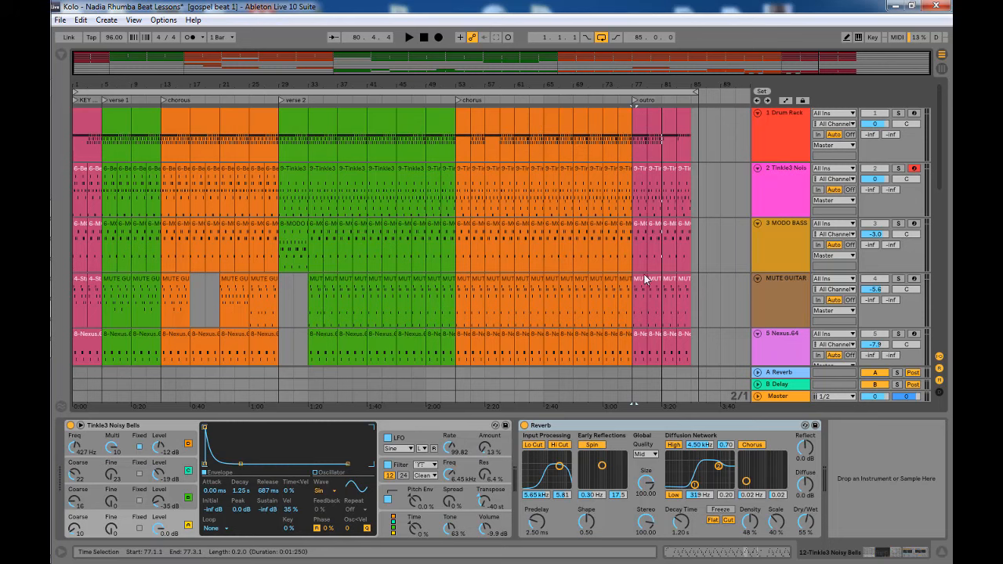
pyautogui.scroll(-2, 362, 185)
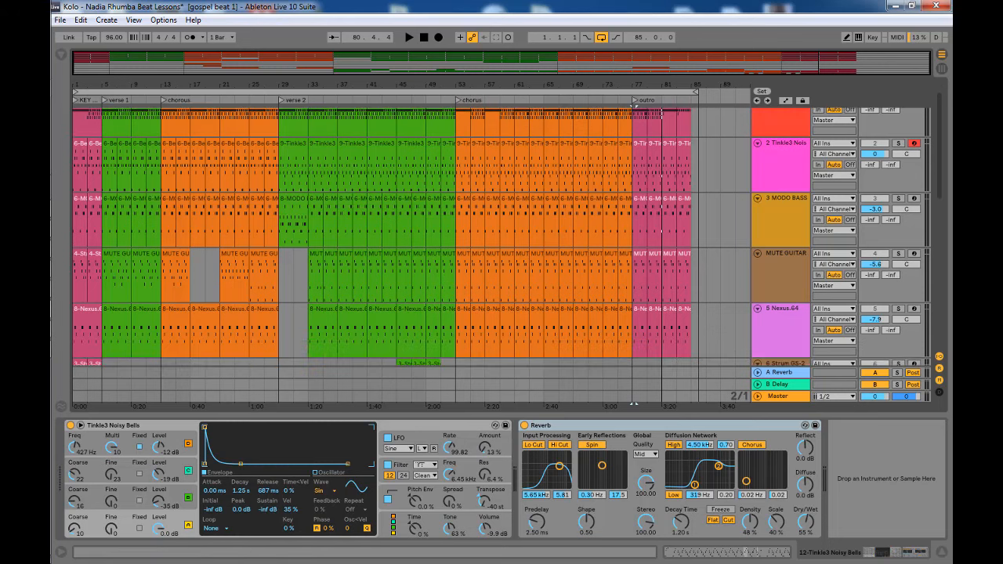
# Hide the device view, set the playback start at bar 1 and play the opening briefly
pyautogui.click(943, 556)
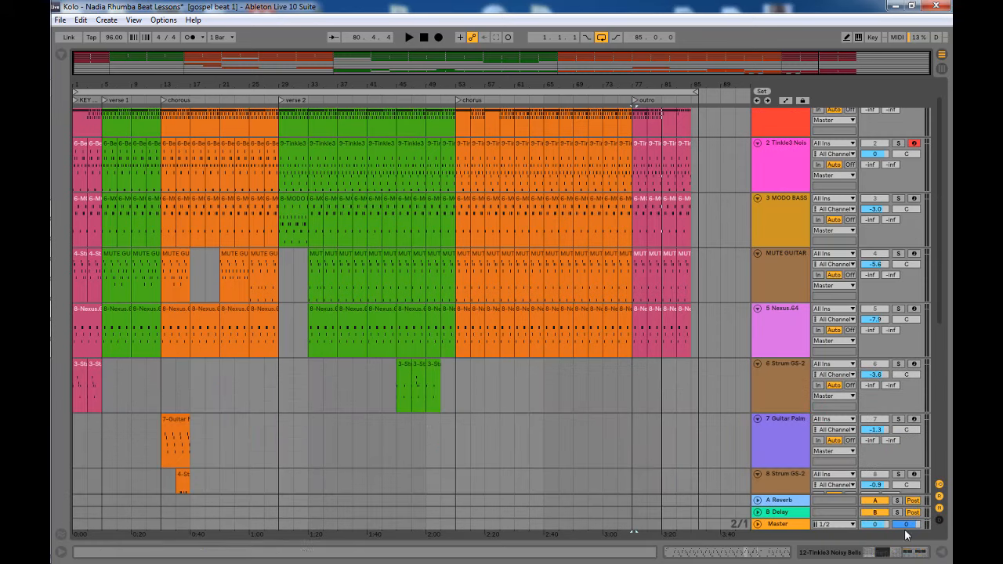
pyautogui.click(74, 440)
pyautogui.scroll(2, 92, 442)
pyautogui.press('space')
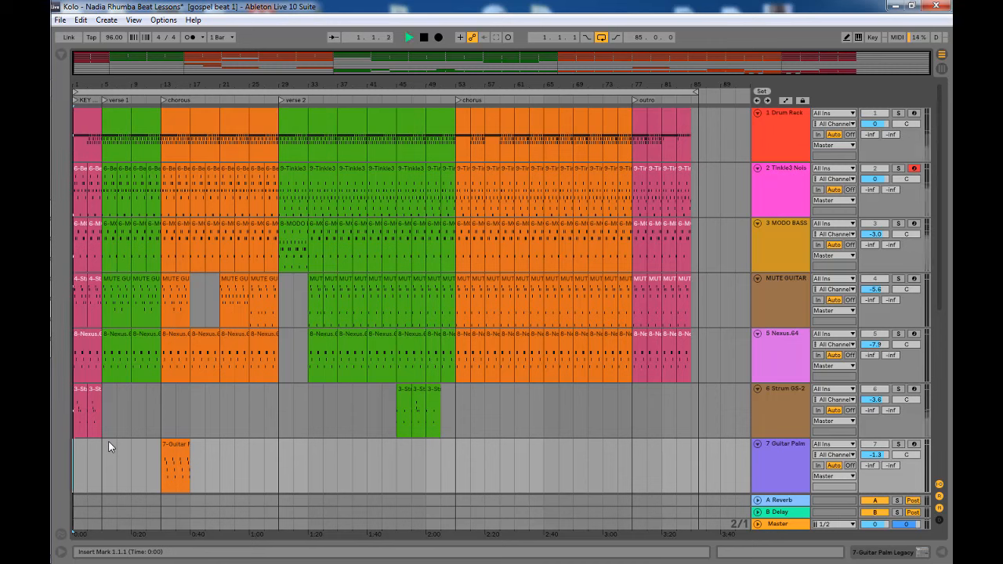
pyautogui.press('space')
# Unsolo track 12 and play the full arrangement from bar 1
pyautogui.scroll(-13, 794, 309)
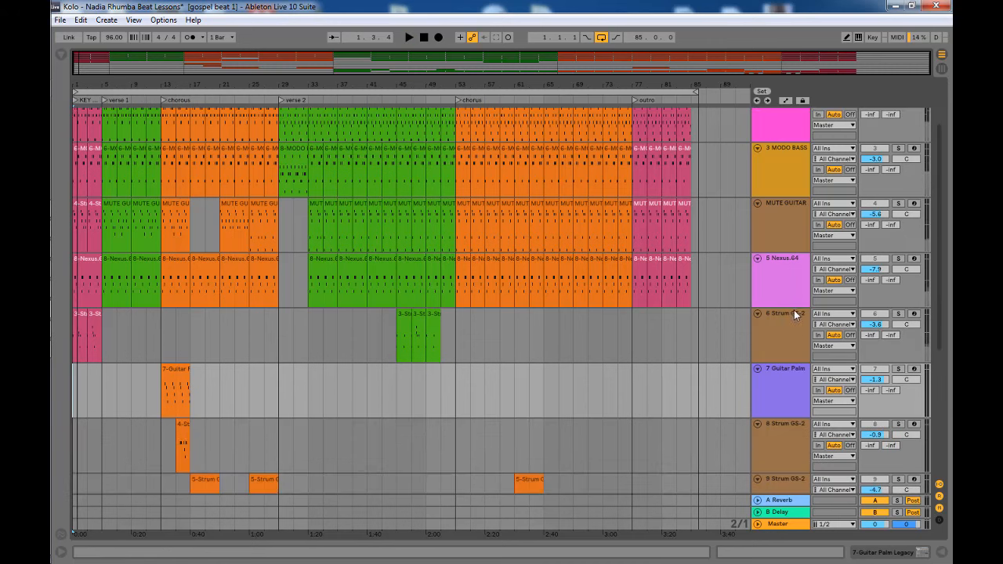
pyautogui.scroll(-3, 901, 415)
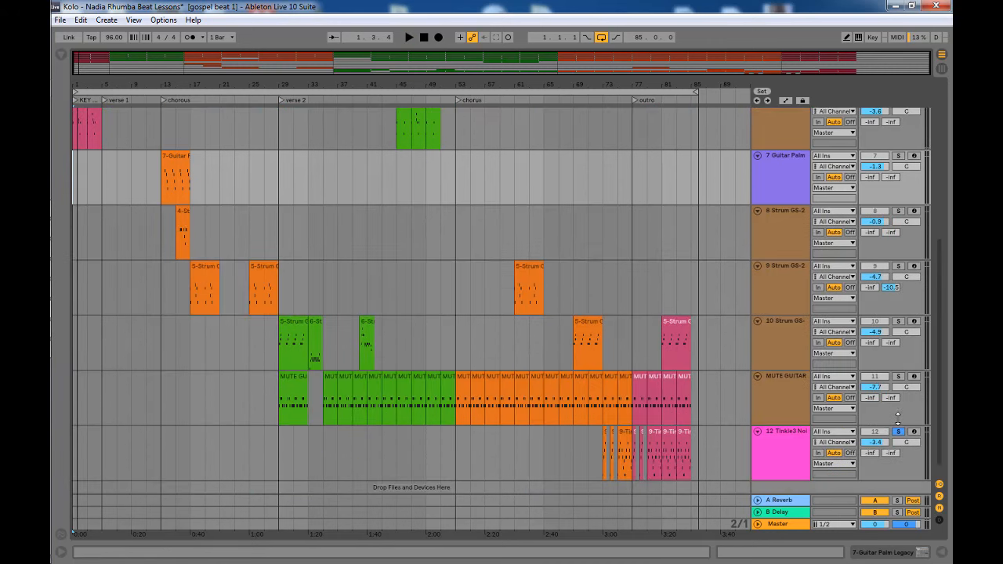
pyautogui.scroll(9, 560, 348)
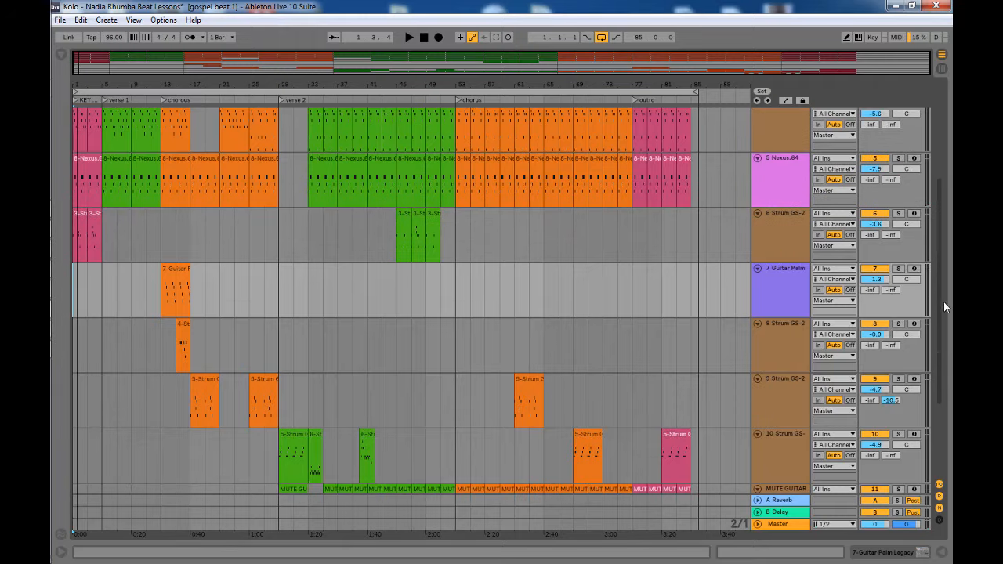
pyautogui.moveTo(937, 195); pyautogui.dragTo(935, 119)
pyautogui.press('space')
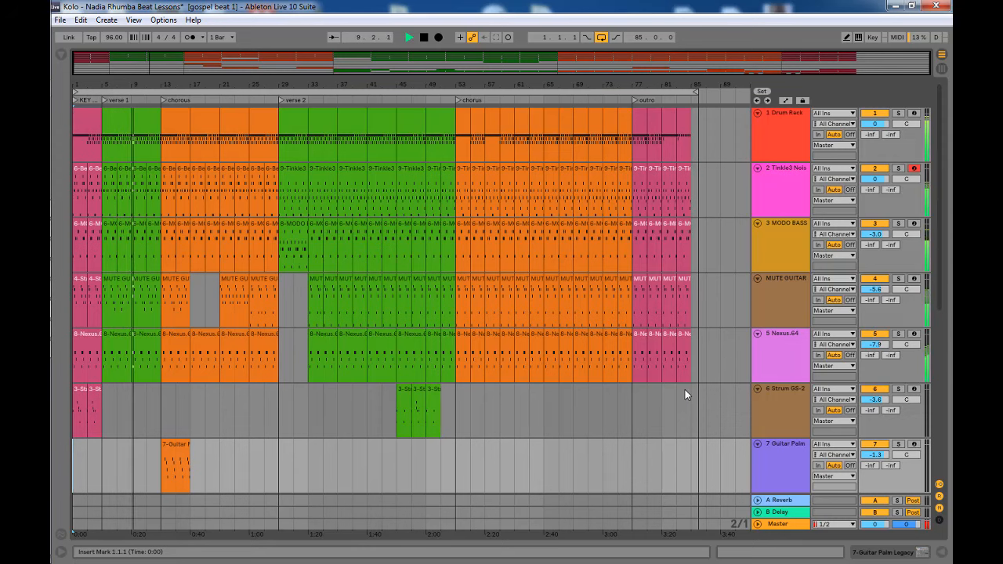
# Reduce the heights of tracks 1 through 5, from the Drum Rack to Nexus, while the arrangement plays
pyautogui.scroll(-1, 685, 390)
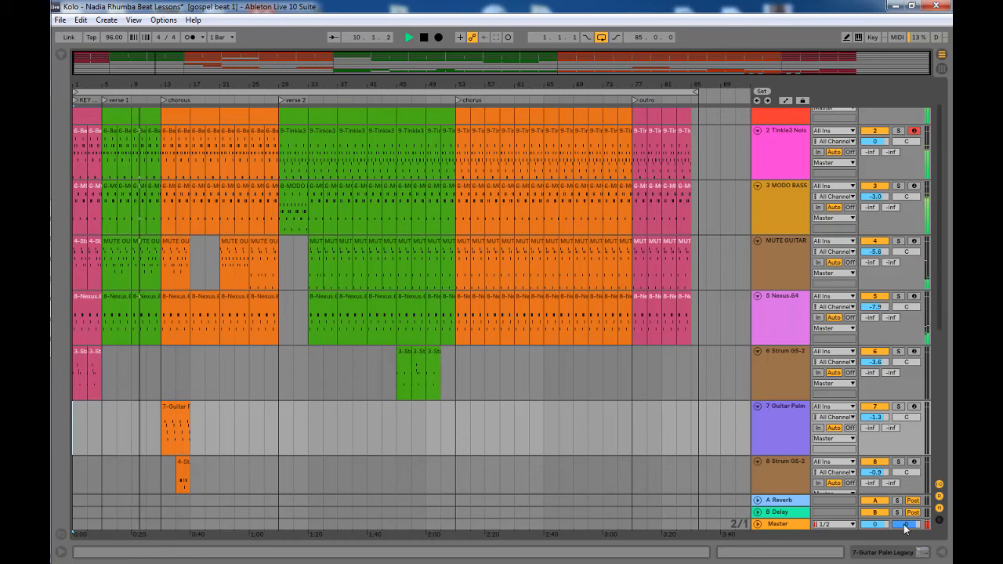
pyautogui.scroll(1, 601, 459)
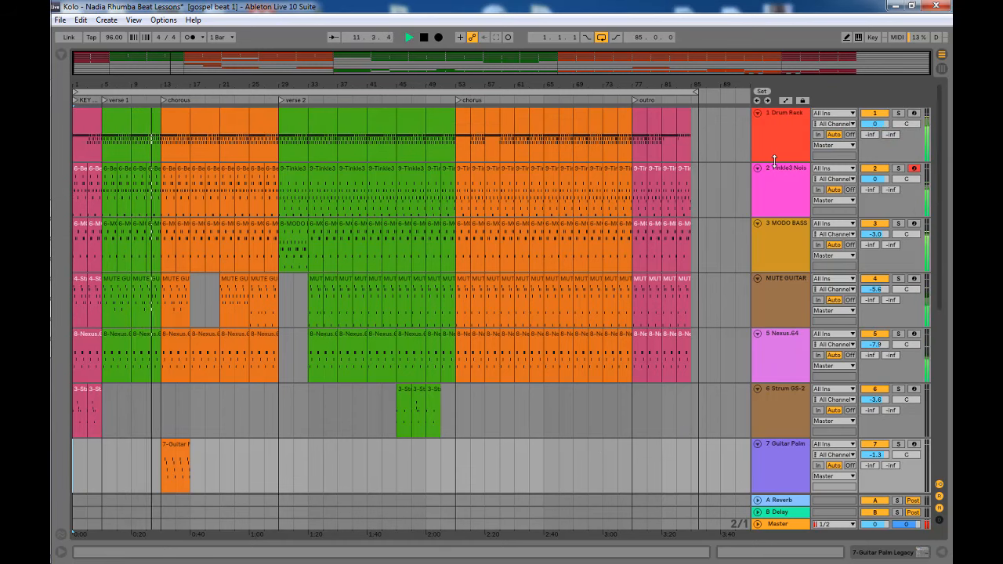
pyautogui.moveTo(774, 162); pyautogui.dragTo(774, 152)
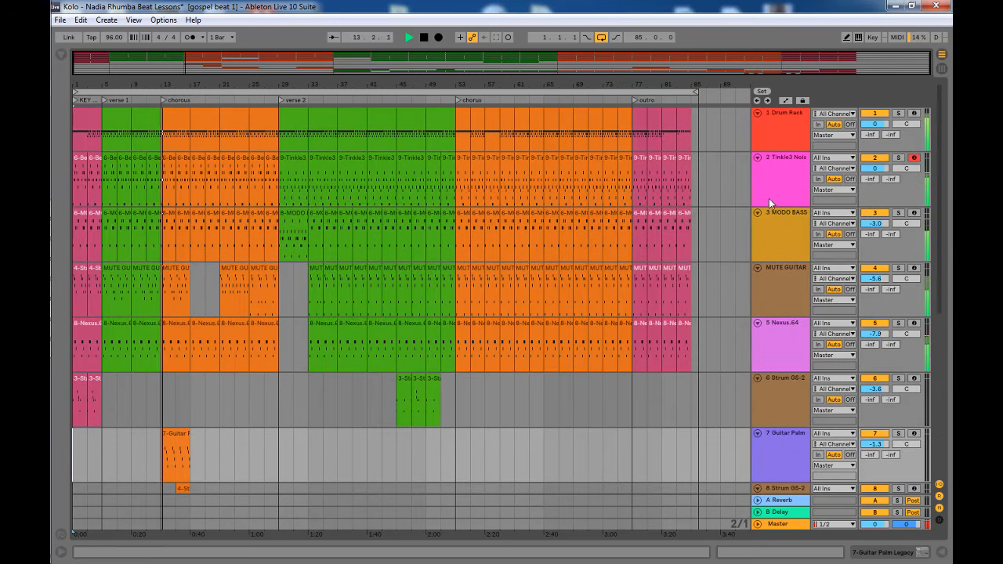
pyautogui.moveTo(771, 207); pyautogui.dragTo(770, 186)
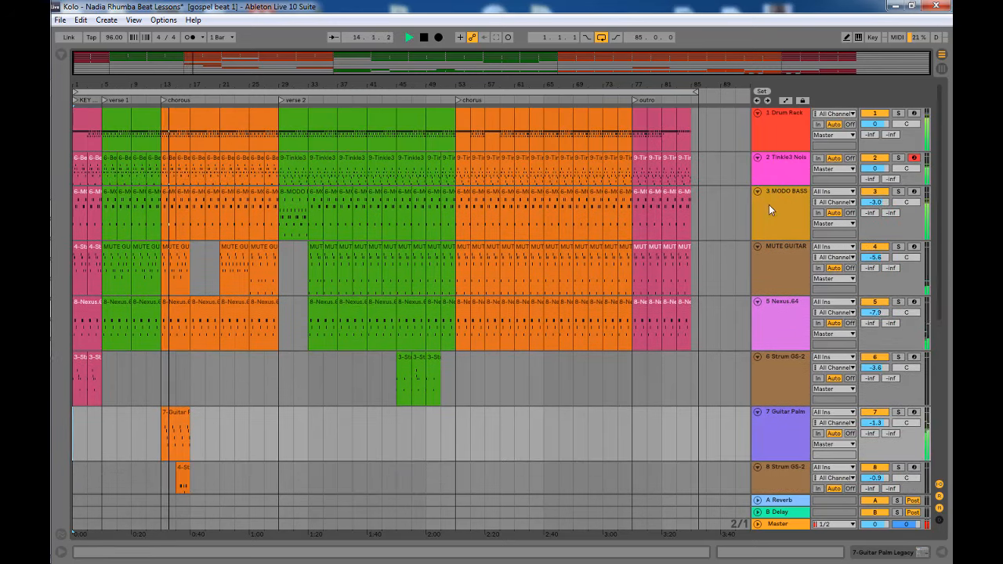
pyautogui.moveTo(766, 242); pyautogui.dragTo(767, 221)
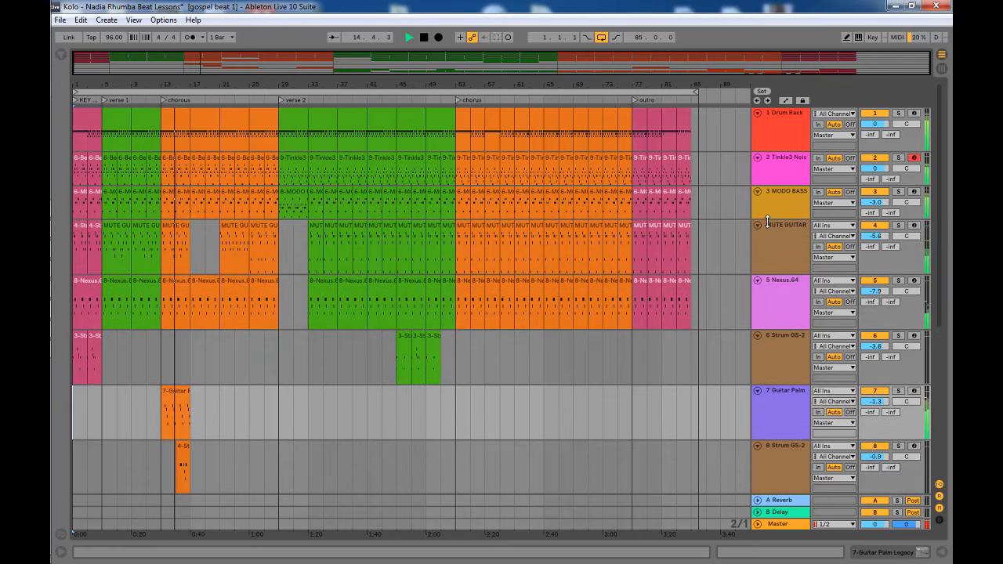
pyautogui.moveTo(770, 274); pyautogui.dragTo(772, 253)
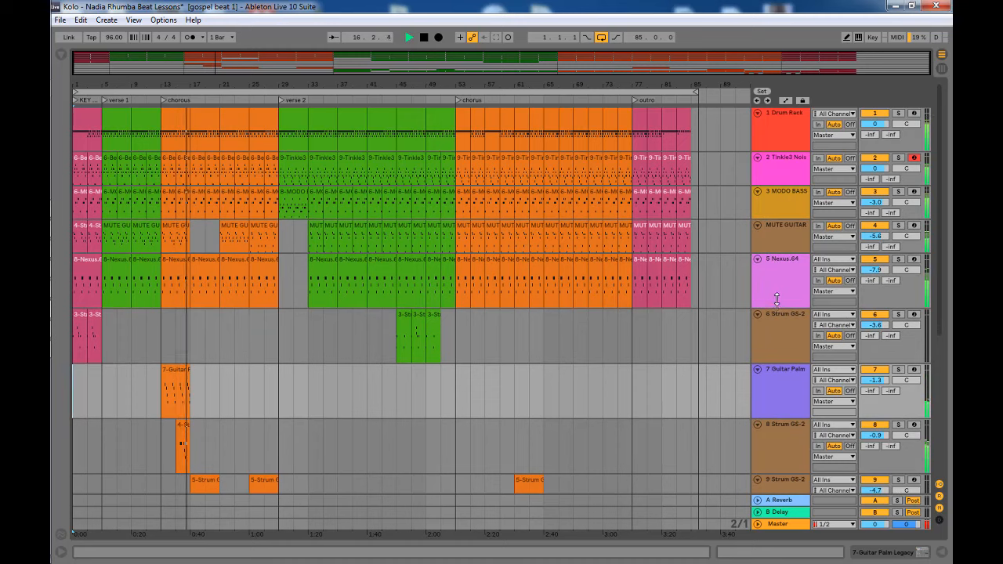
pyautogui.moveTo(777, 298); pyautogui.dragTo(776, 278)
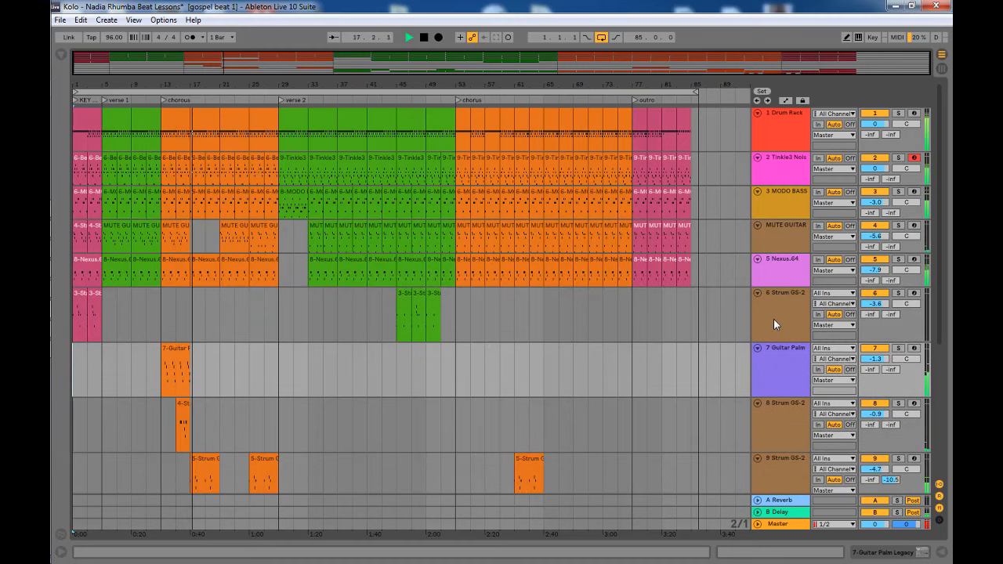
# Reduce the heights of tracks 6 through 11, from the first Strum GS-2 track to the second MUTE GUITAR track
pyautogui.moveTo(773, 341); pyautogui.dragTo(774, 322)
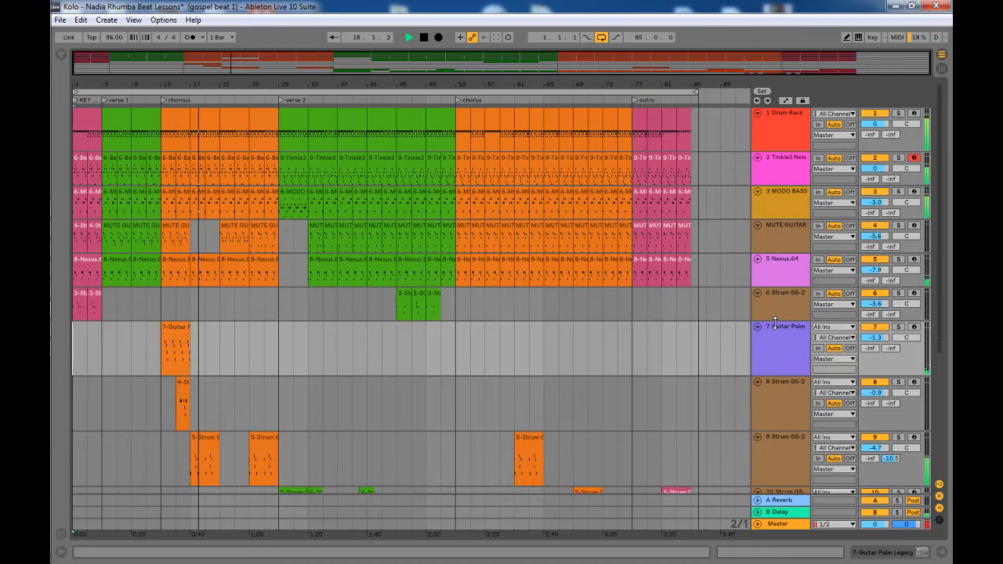
pyautogui.moveTo(781, 370); pyautogui.dragTo(783, 355)
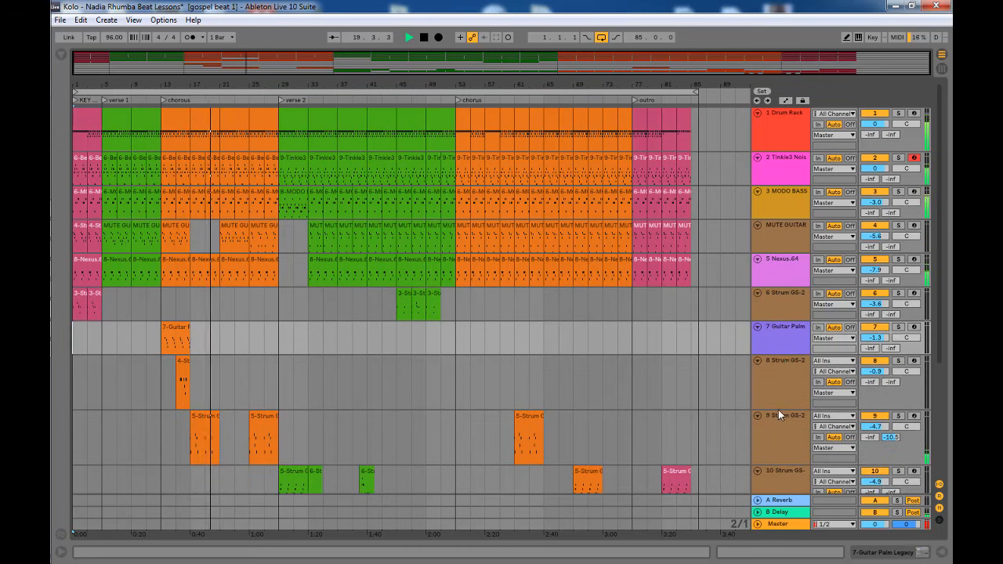
pyautogui.moveTo(780, 410); pyautogui.dragTo(782, 386)
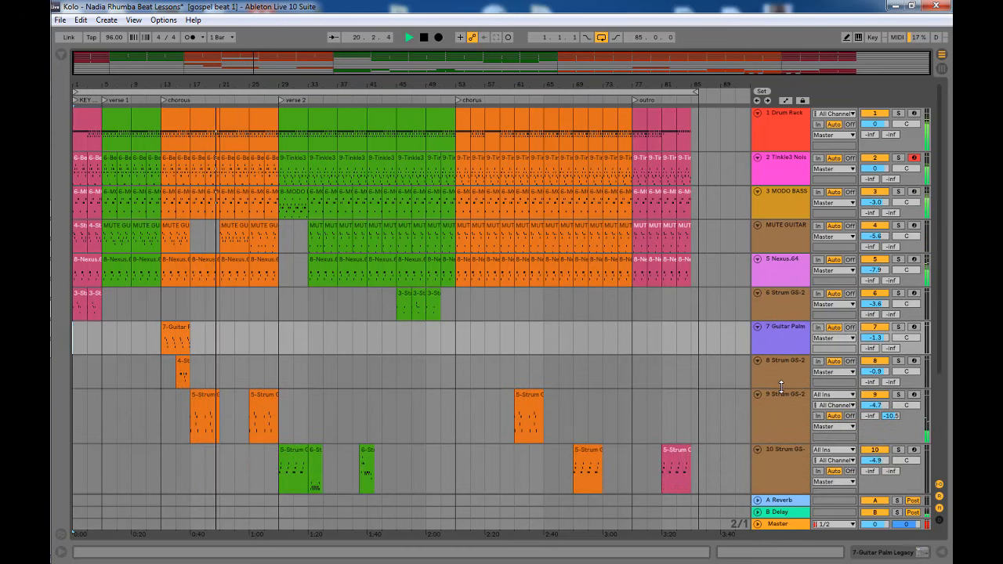
pyautogui.moveTo(781, 442); pyautogui.dragTo(781, 423)
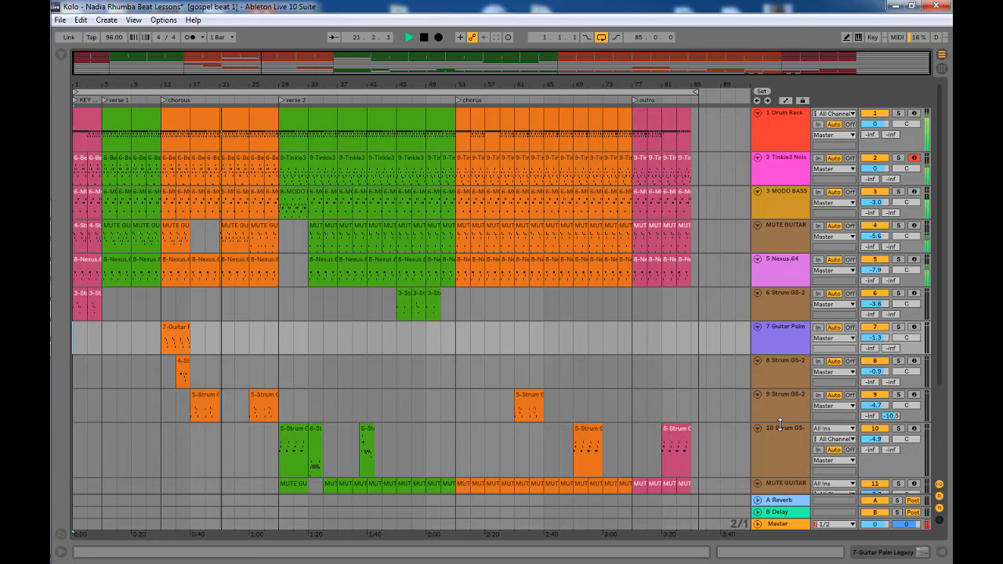
pyautogui.scroll(-1, 781, 421)
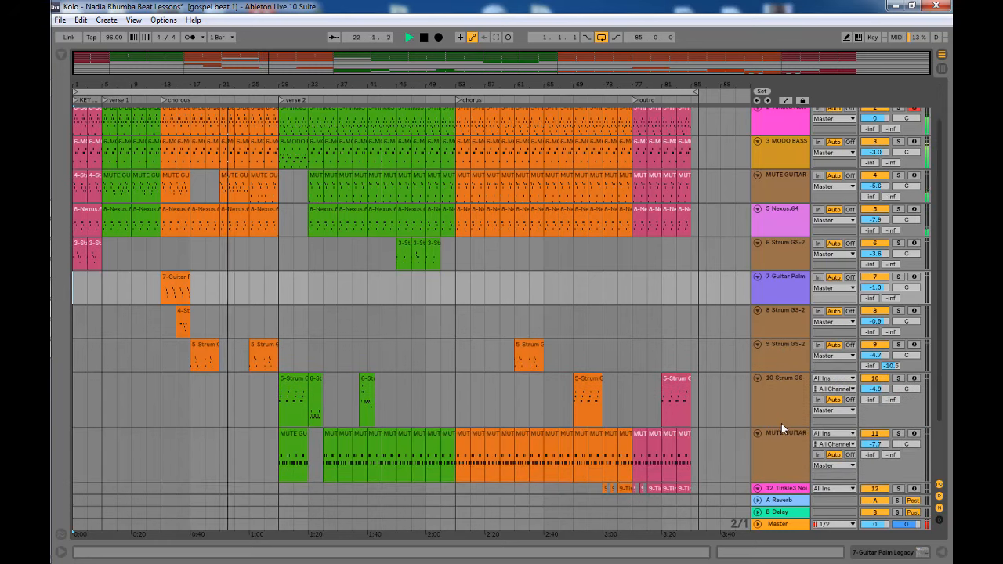
pyautogui.moveTo(781, 423); pyautogui.dragTo(782, 406)
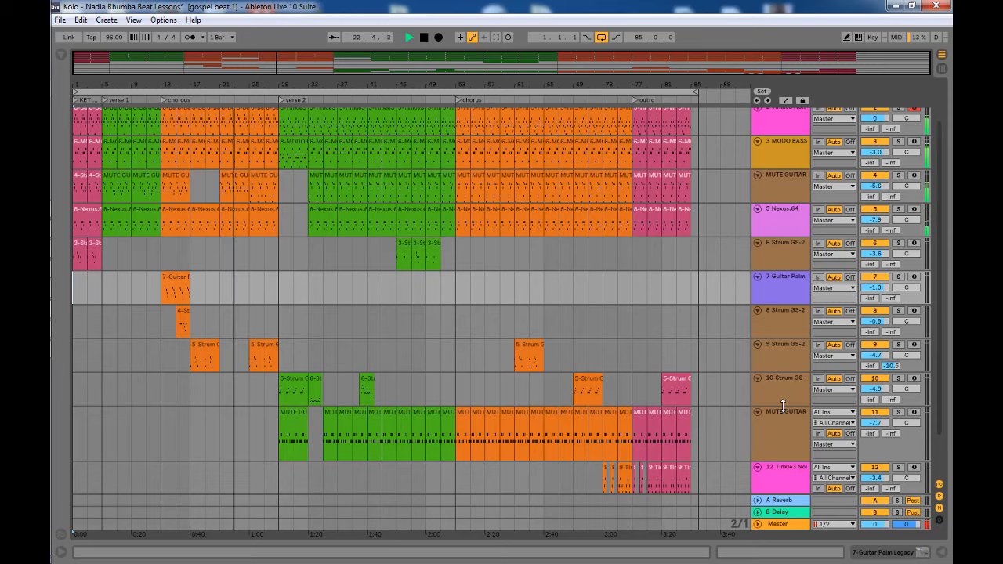
pyautogui.scroll(-1, 784, 407)
pyautogui.moveTo(784, 435); pyautogui.dragTo(783, 415)
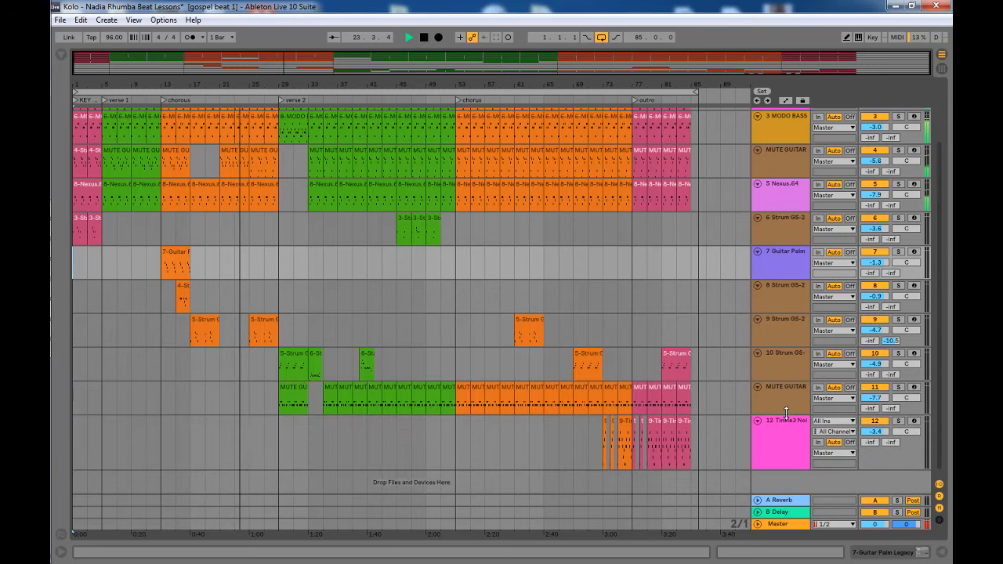
# Shrink Strum GS-2 tracks 9 and 10 further and reduce the height of track 12, Tinkle3 Noisy Bells
pyautogui.scroll(2, 782, 442)
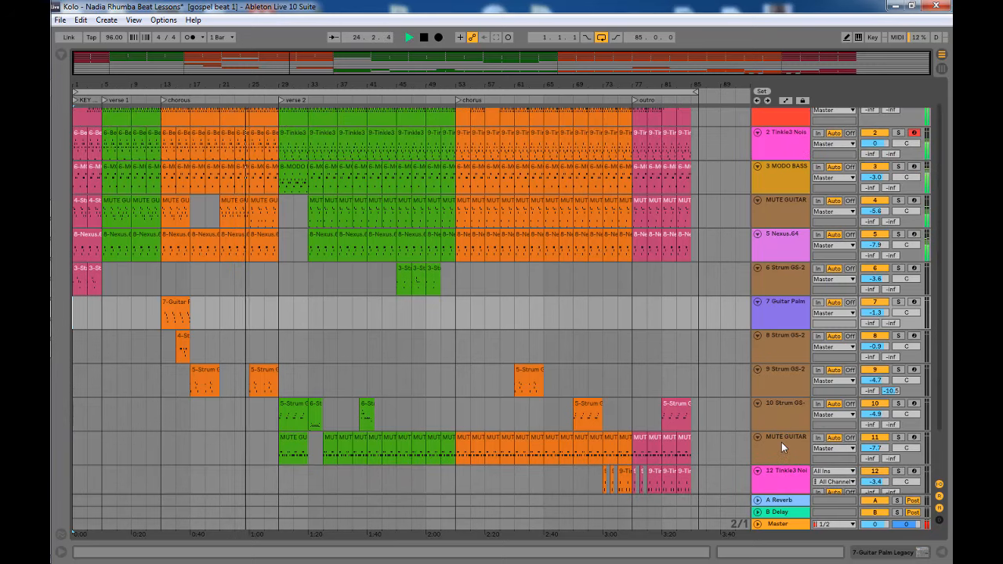
pyautogui.scroll(1, 781, 442)
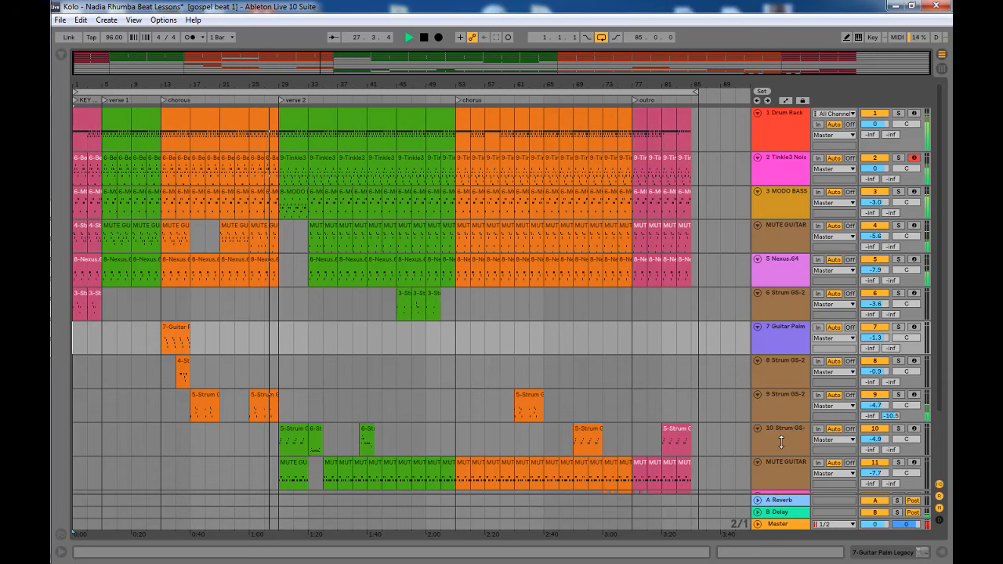
pyautogui.scroll(-3, 781, 443)
pyautogui.scroll(-1, 781, 442)
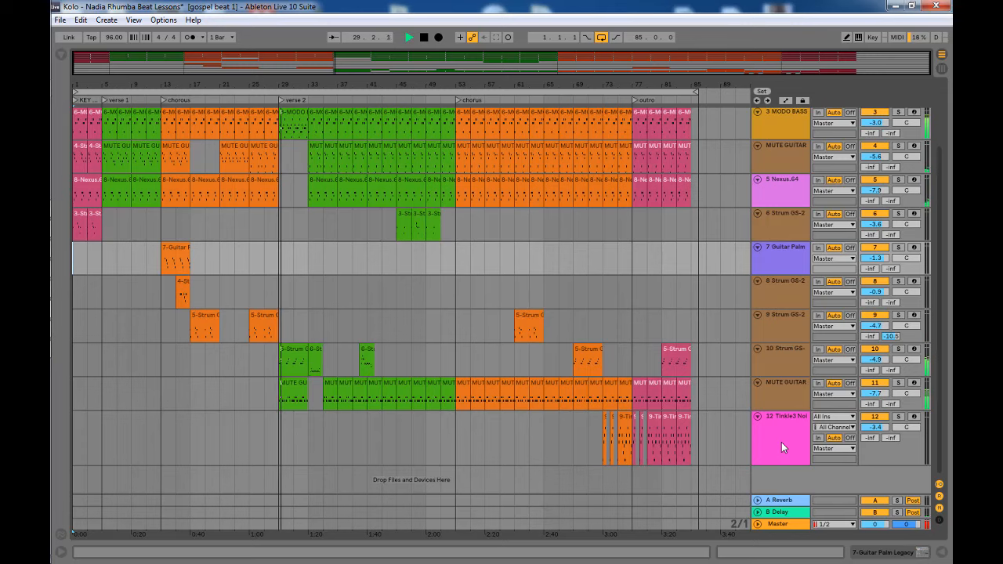
pyautogui.scroll(2, 782, 442)
pyautogui.scroll(1, 781, 442)
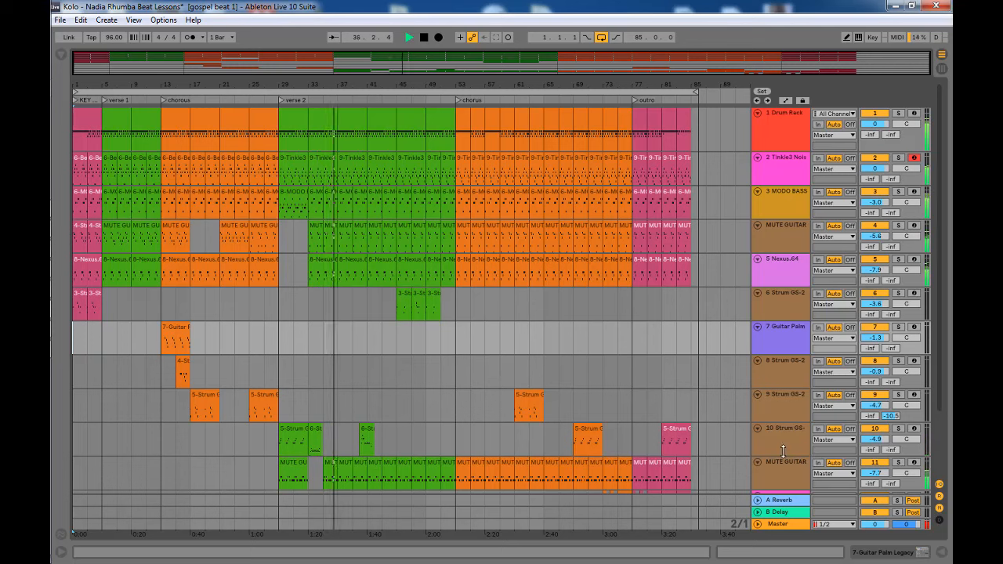
pyautogui.moveTo(786, 457); pyautogui.dragTo(786, 411)
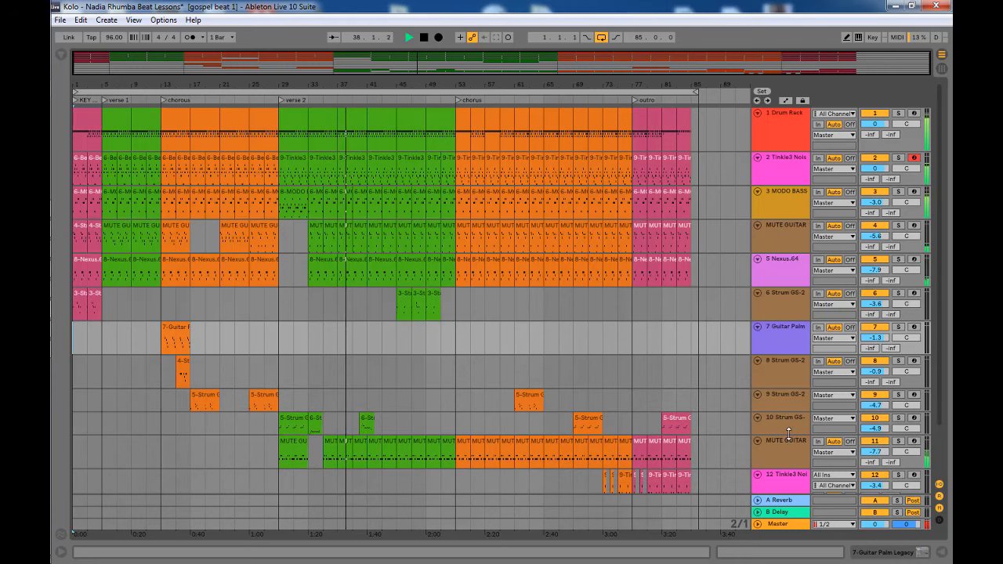
pyautogui.scroll(-2, 792, 447)
pyautogui.scroll(-2, 792, 447)
pyautogui.moveTo(785, 469); pyautogui.dragTo(783, 451)
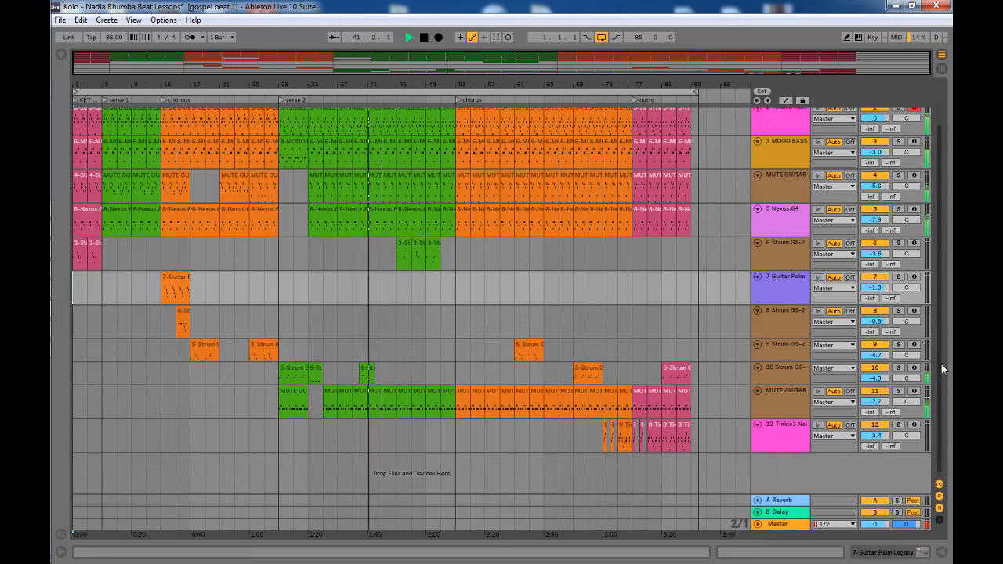
# Reduce the Drum Rack track's height further so that all twelve tracks fit in the arrangement view
pyautogui.moveTo(943, 360); pyautogui.dragTo(943, 326)
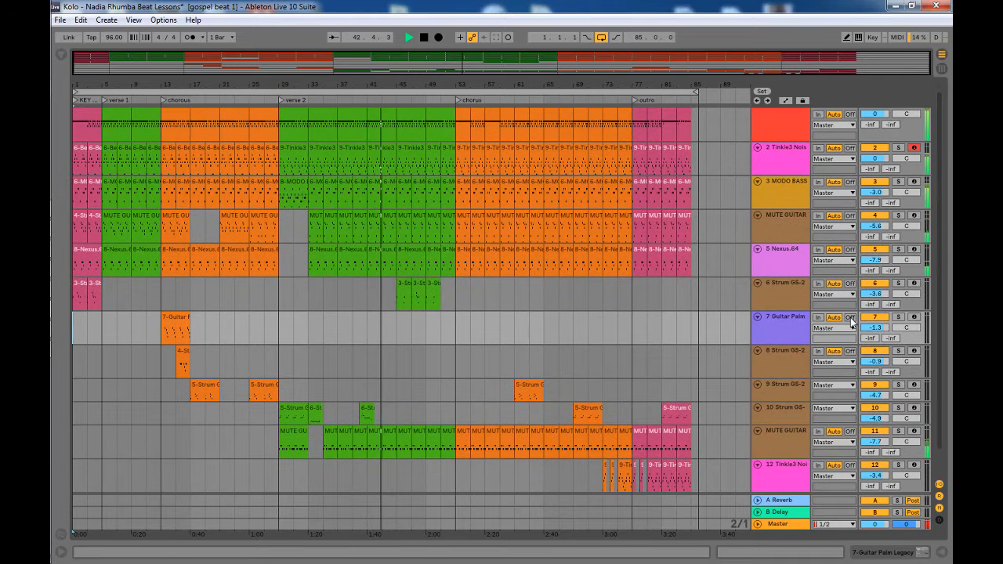
pyautogui.scroll(1, 792, 196)
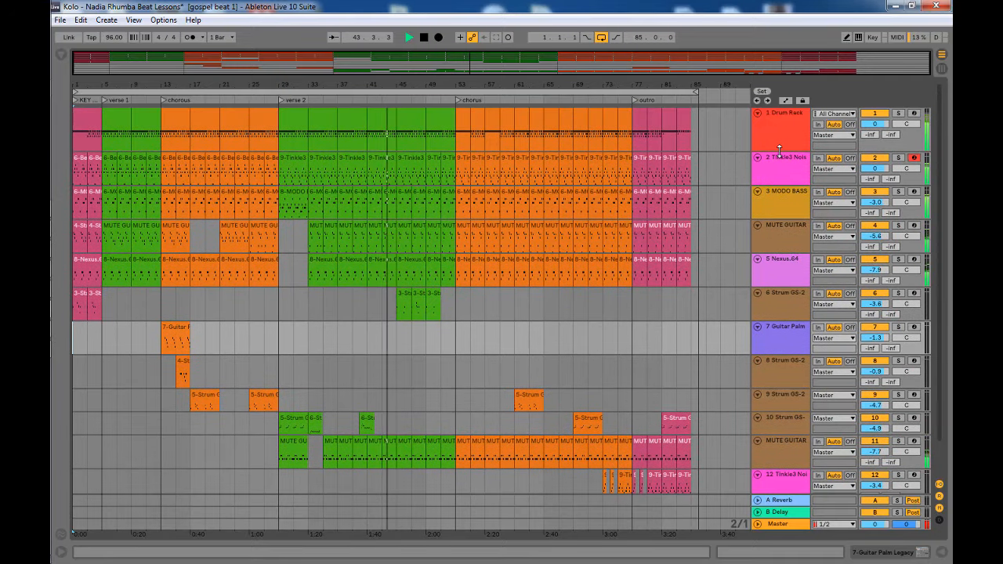
pyautogui.scroll(-1, 782, 143)
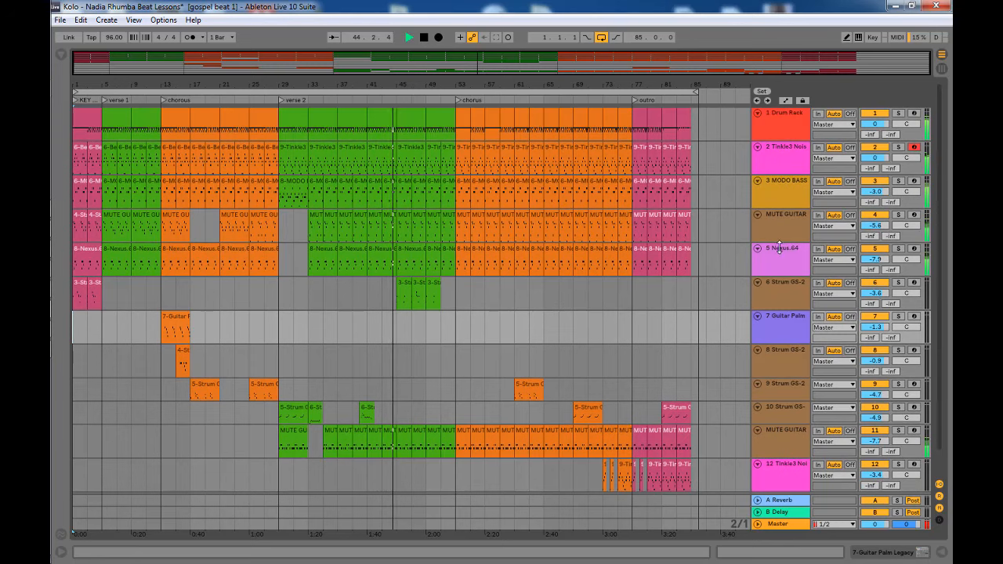
# Follow the playback of all tracks from verse 2 through the outro and stop it at the arrangement's end
pyautogui.scroll(-2, 784, 274)
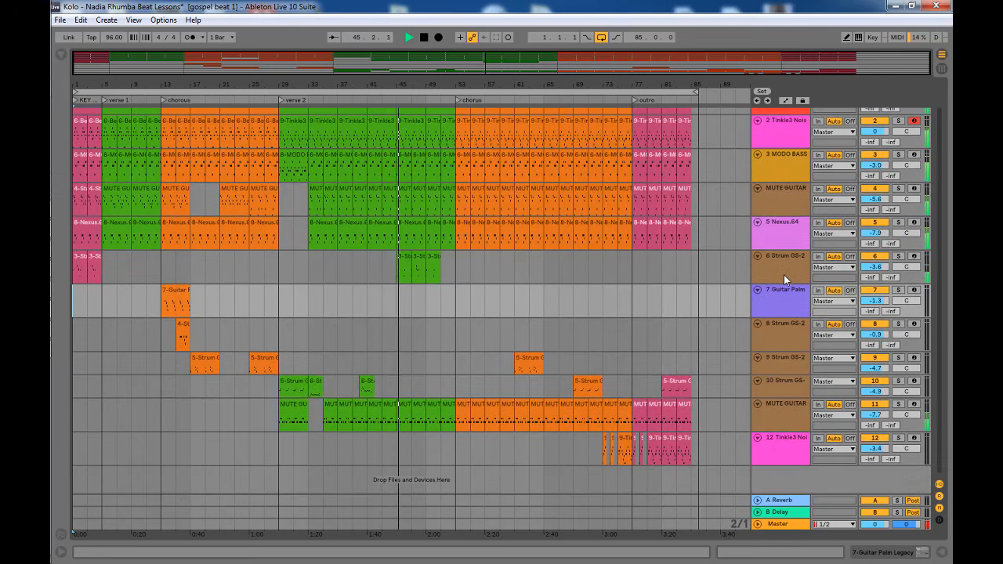
pyautogui.scroll(2, 784, 274)
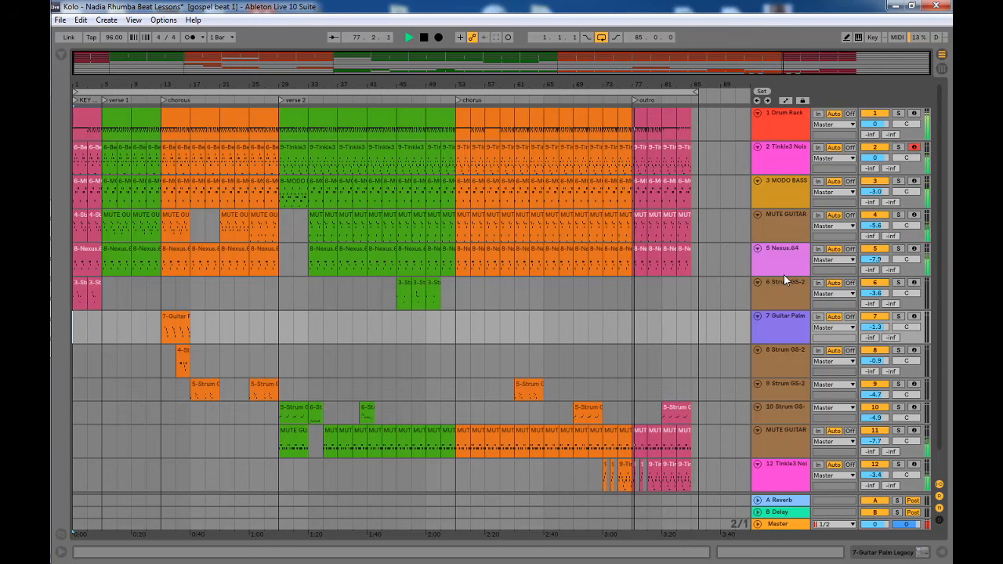
pyautogui.scroll(-2, 784, 274)
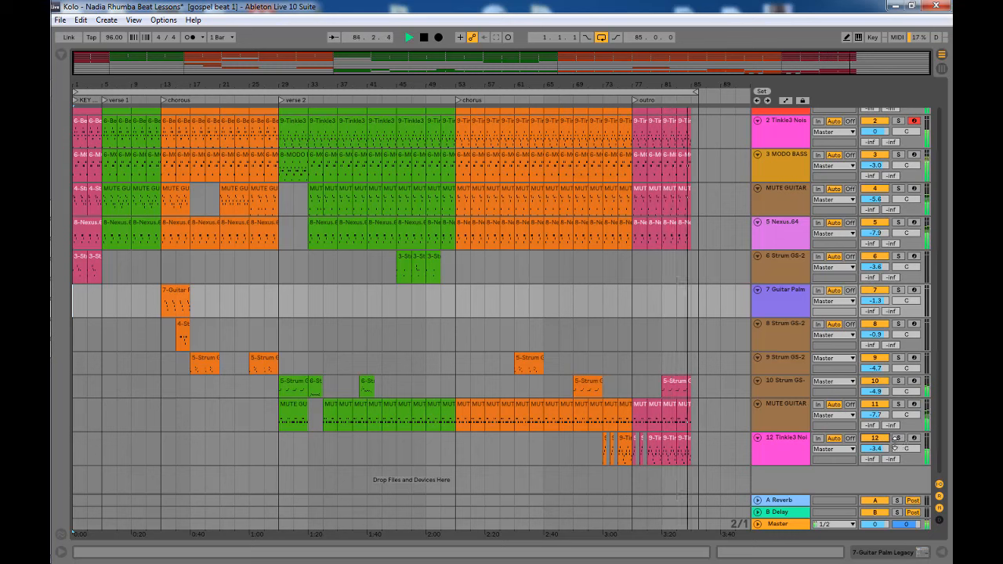
pyautogui.press('space')
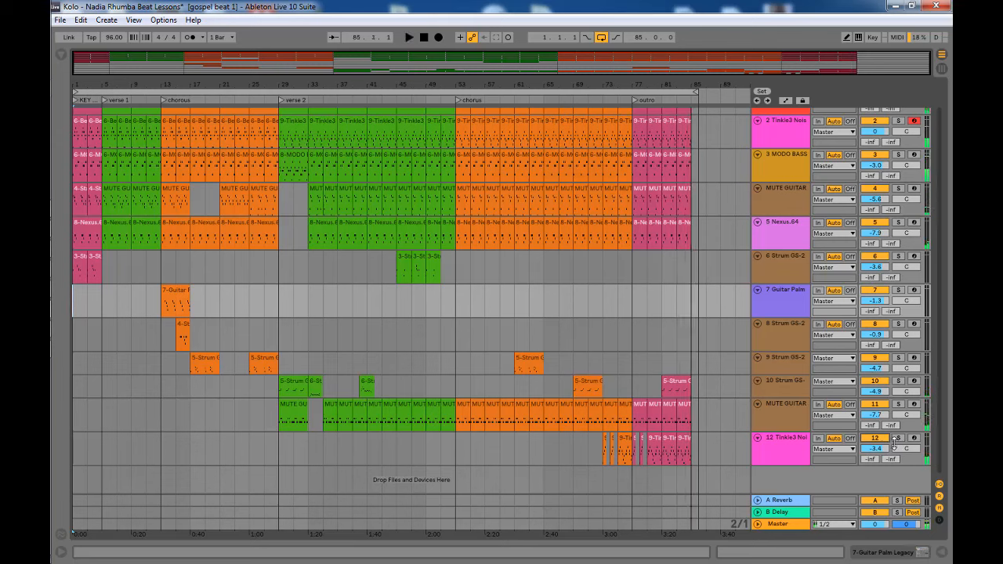